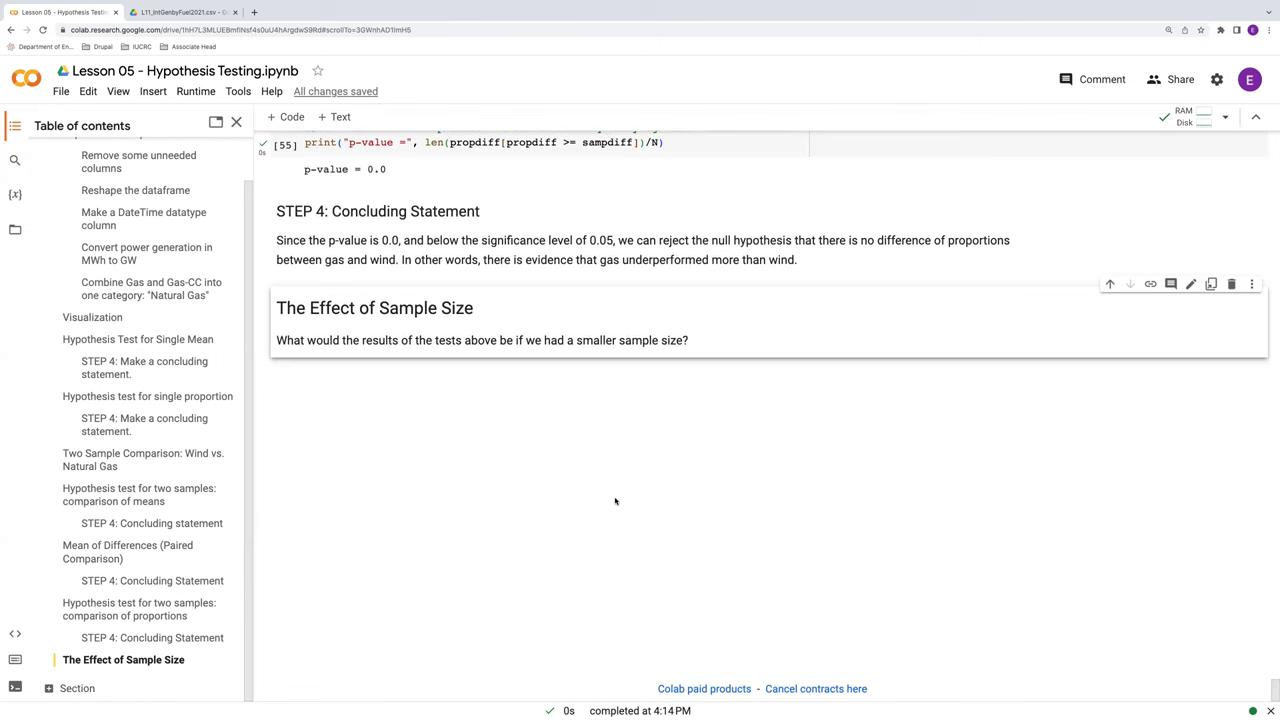
Jump to the Visualization section and add an empty code cell right below the line plot.
{"action": "scroll", "coordinate": [615, 501], "scroll_direction": "up", "scroll_amount": 10}
{"action": "scroll", "coordinate": [615, 501], "scroll_direction": "up", "scroll_amount": 3}
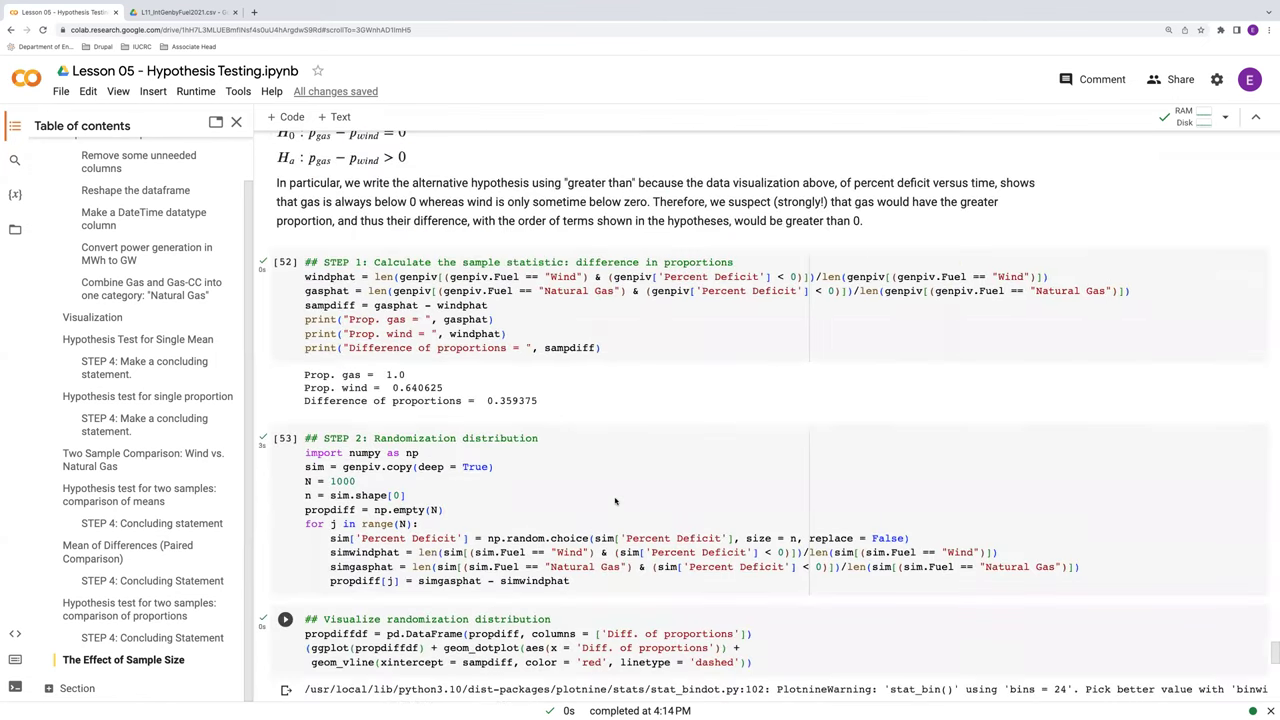
{"action": "scroll", "coordinate": [615, 501], "scroll_direction": "up", "scroll_amount": 5}
{"action": "scroll", "coordinate": [615, 501], "scroll_direction": "up", "scroll_amount": 7}
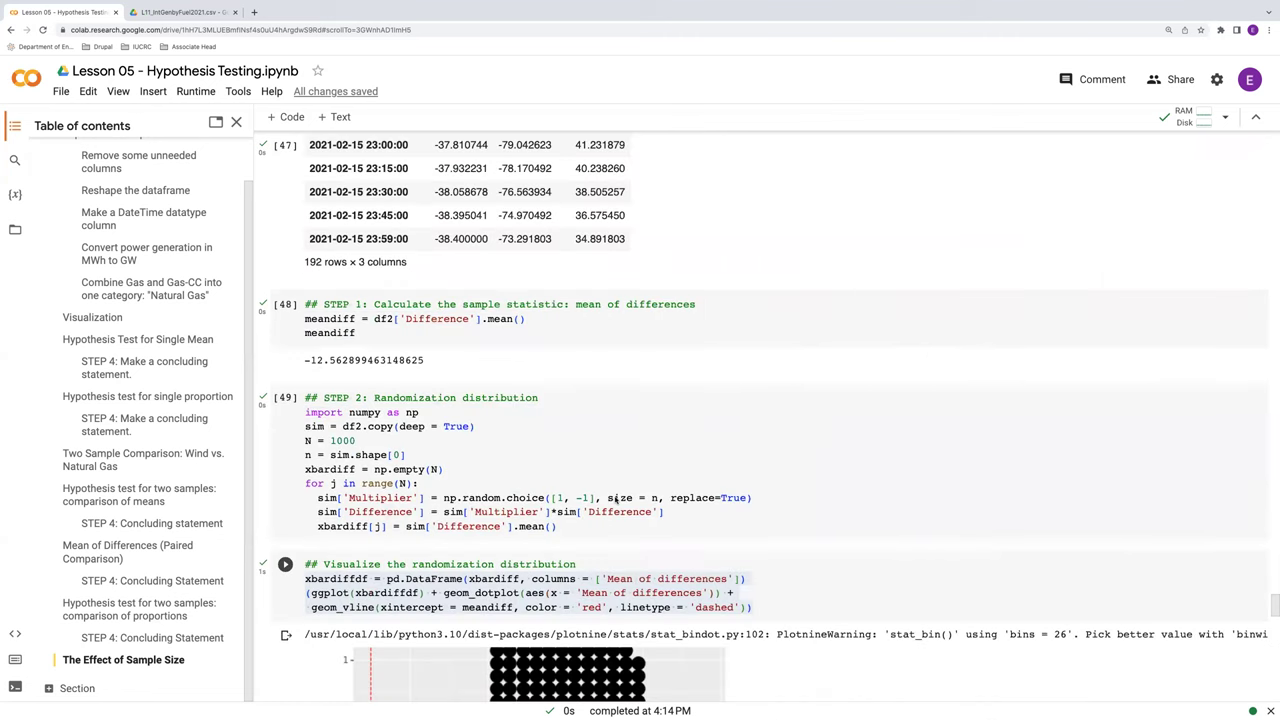
{"action": "scroll", "coordinate": [615, 497], "scroll_direction": "up", "scroll_amount": 15}
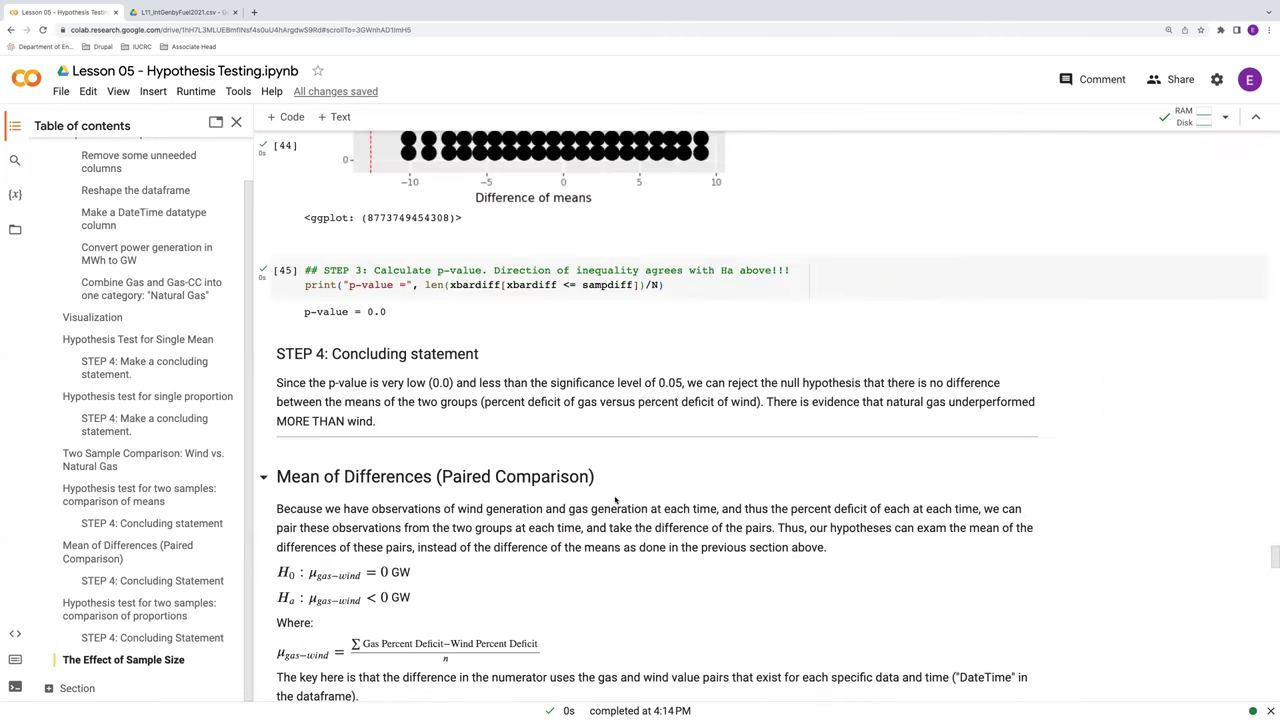
{"action": "scroll", "coordinate": [615, 501], "scroll_direction": "up", "scroll_amount": 6}
{"action": "scroll", "coordinate": [615, 500], "scroll_direction": "up", "scroll_amount": 15}
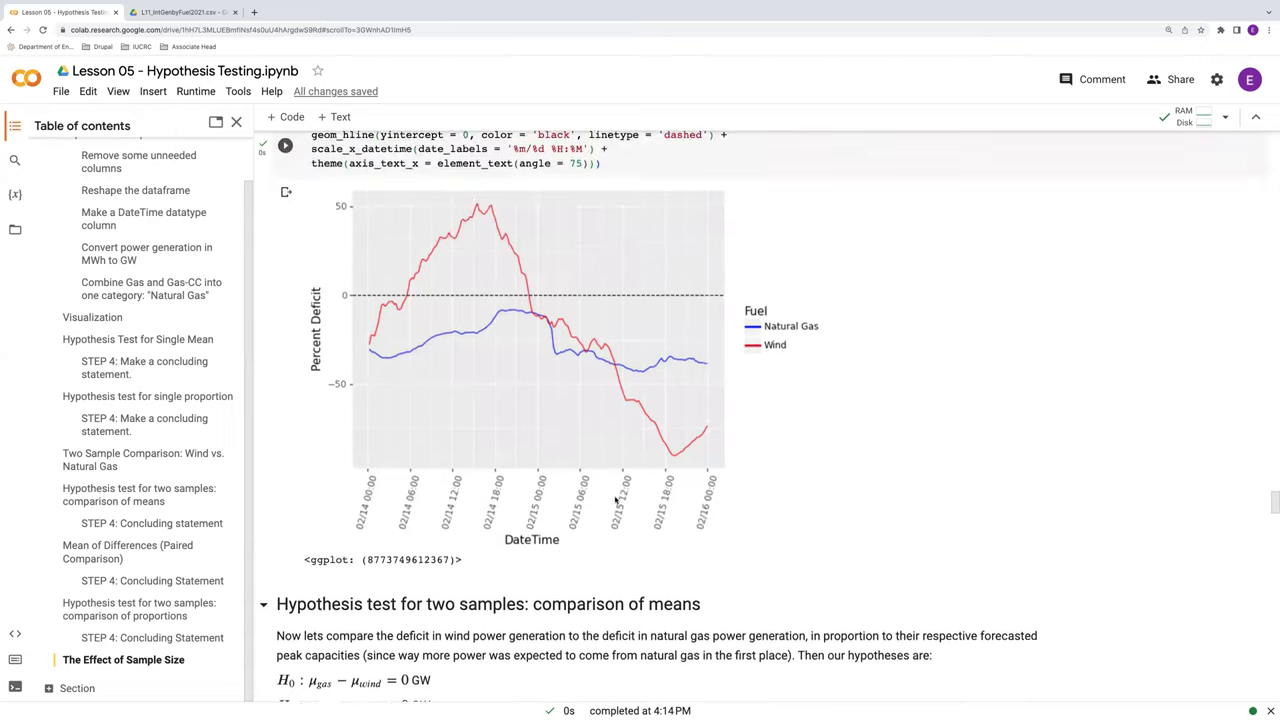
{"action": "scroll", "coordinate": [615, 500], "scroll_direction": "up", "scroll_amount": 3}
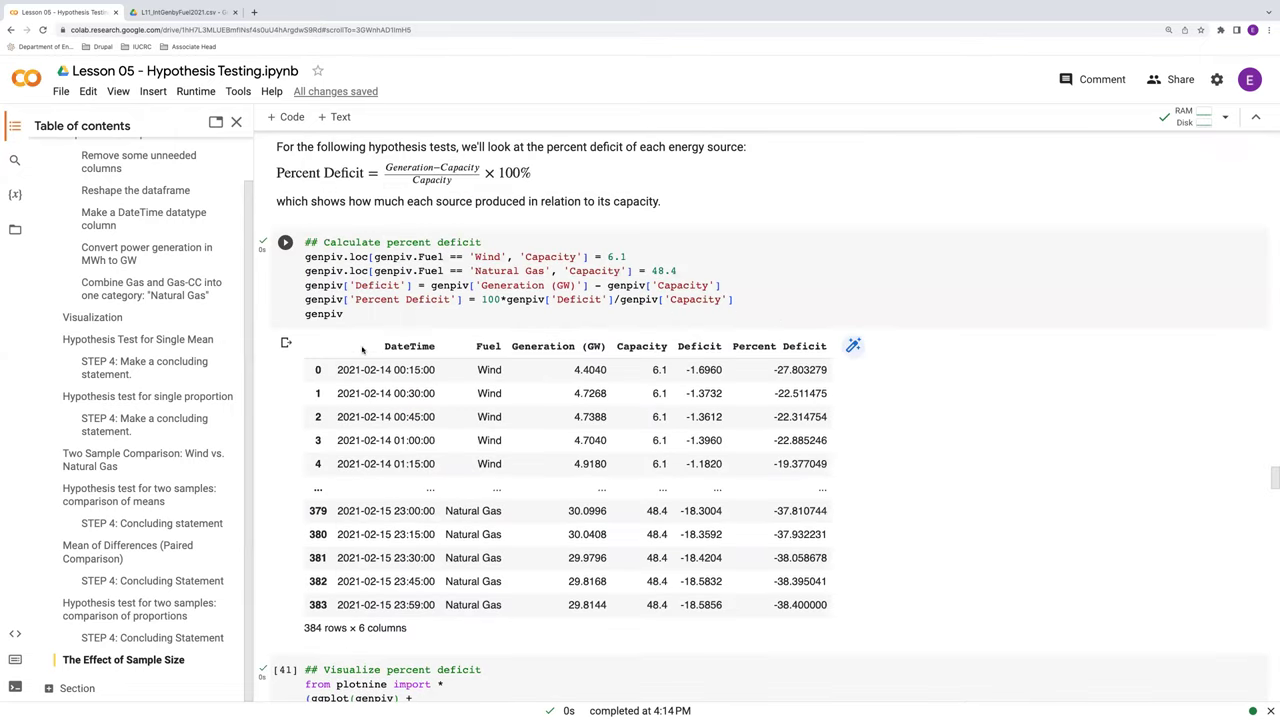
{"action": "left_click", "coordinate": [113, 320]}
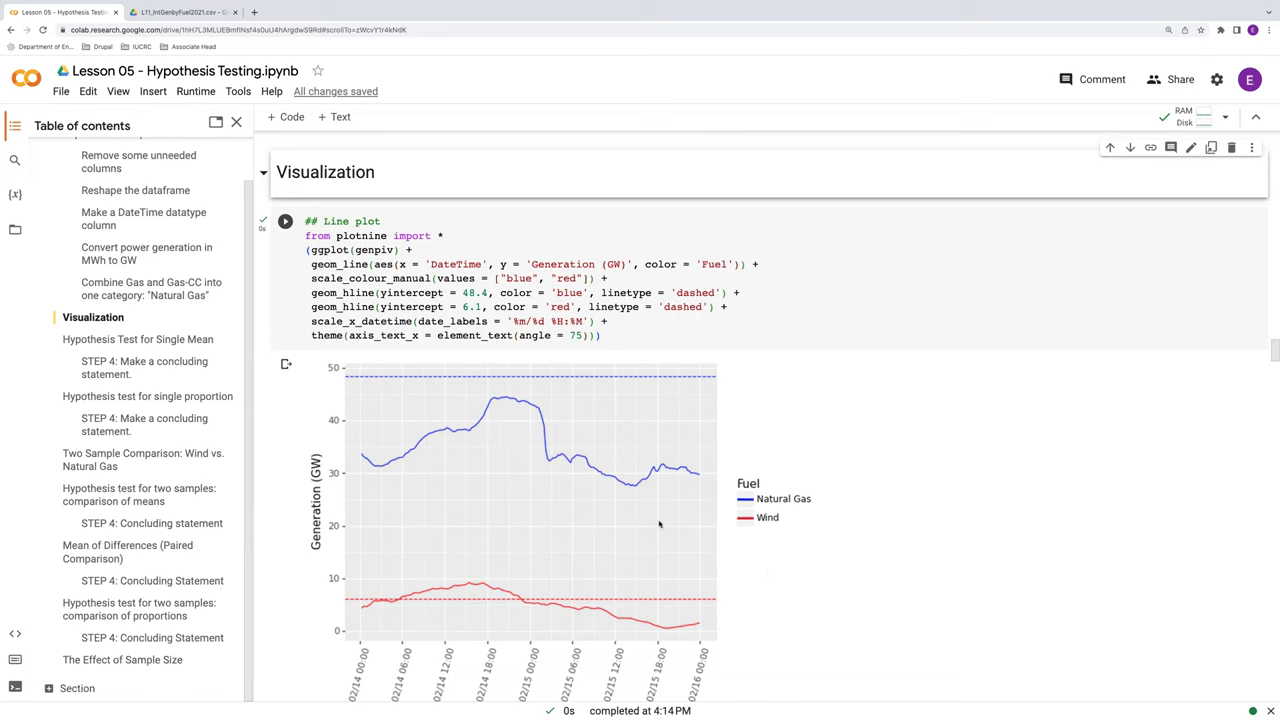
{"action": "scroll", "coordinate": [660, 523], "scroll_direction": "down", "scroll_amount": 5}
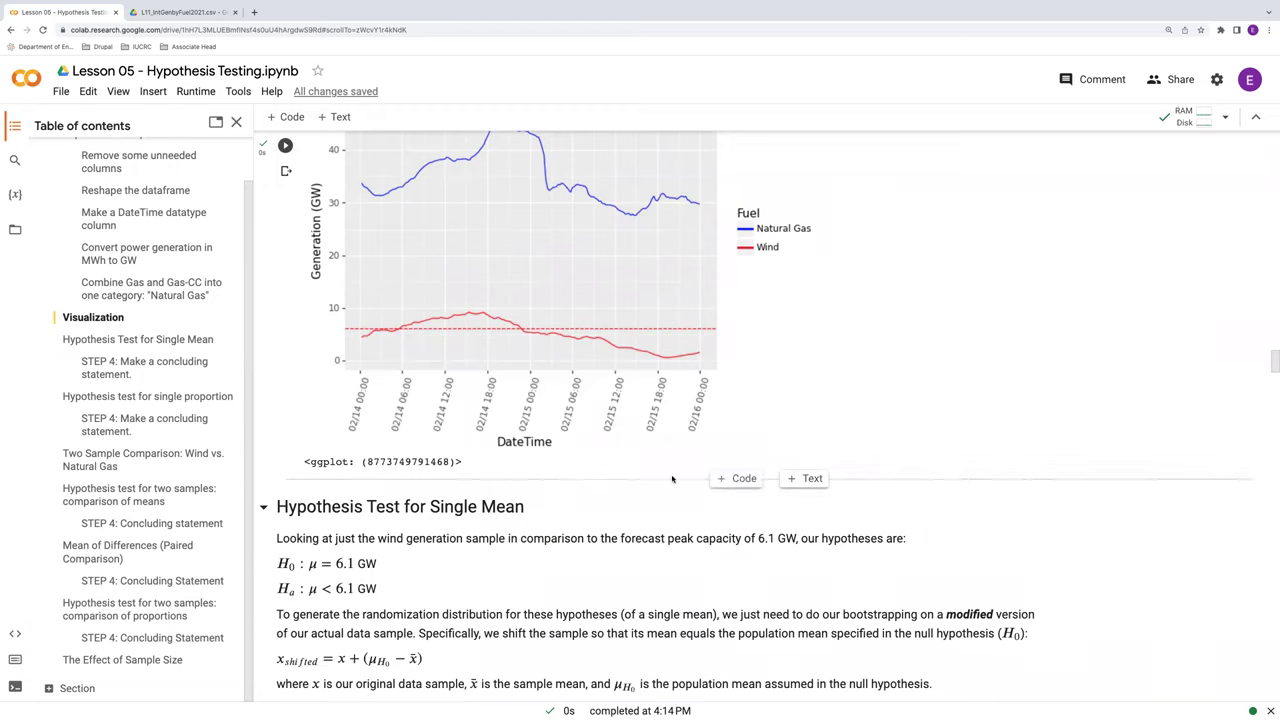
{"action": "left_click", "coordinate": [743, 479]}
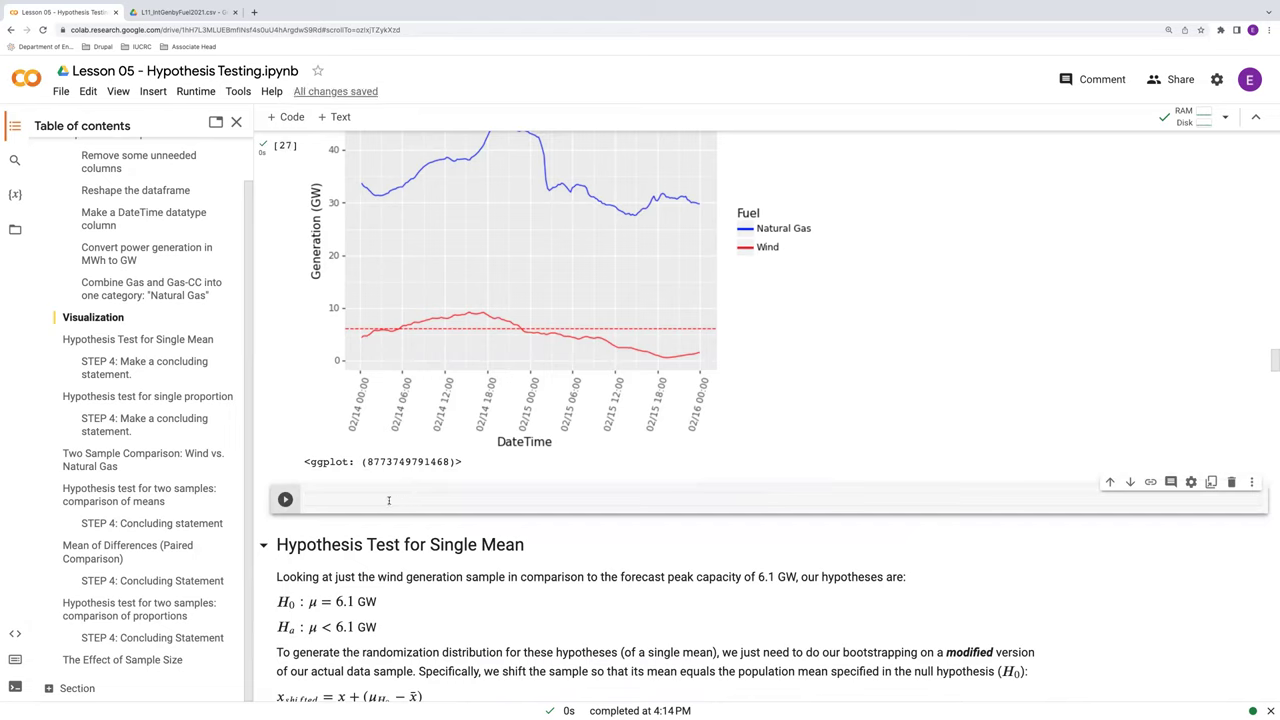
Start the cell with a '### Down sample the dataset' comment and a genpiv = genpiv.pivot( line.
{"action": "type", "text": "### "}
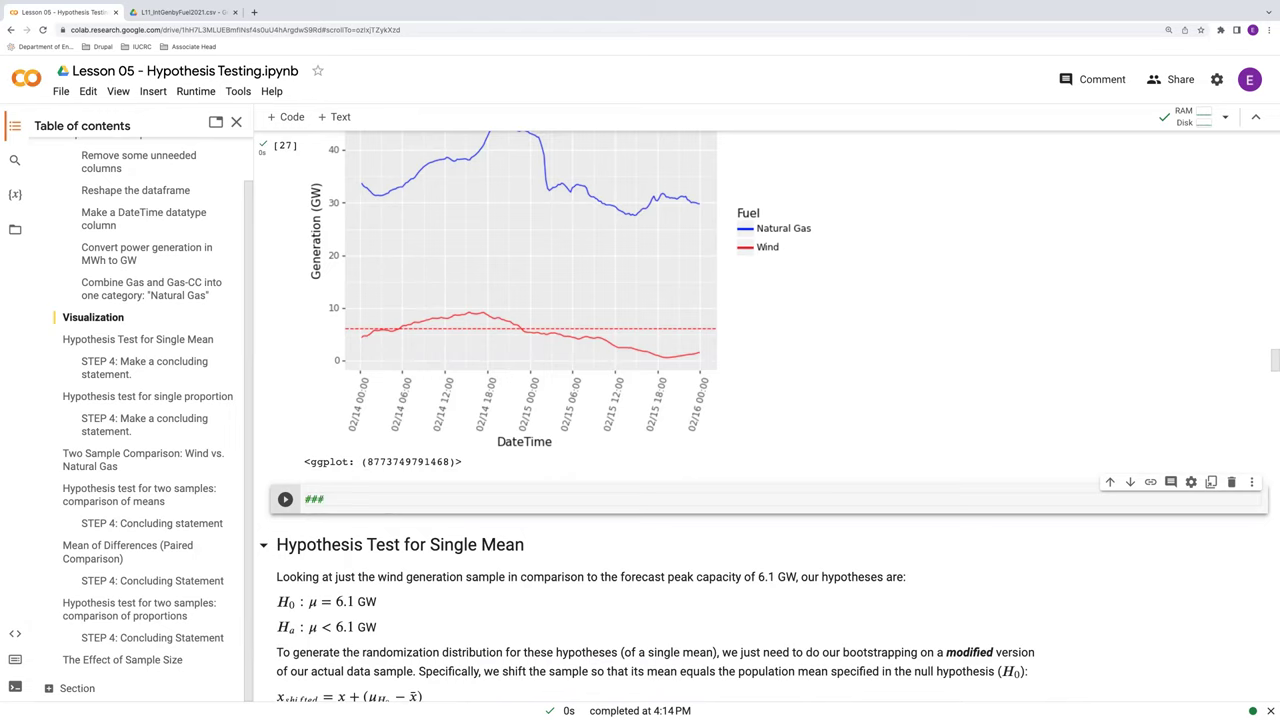
{"action": "type", "text": "Down sample the dataset"}
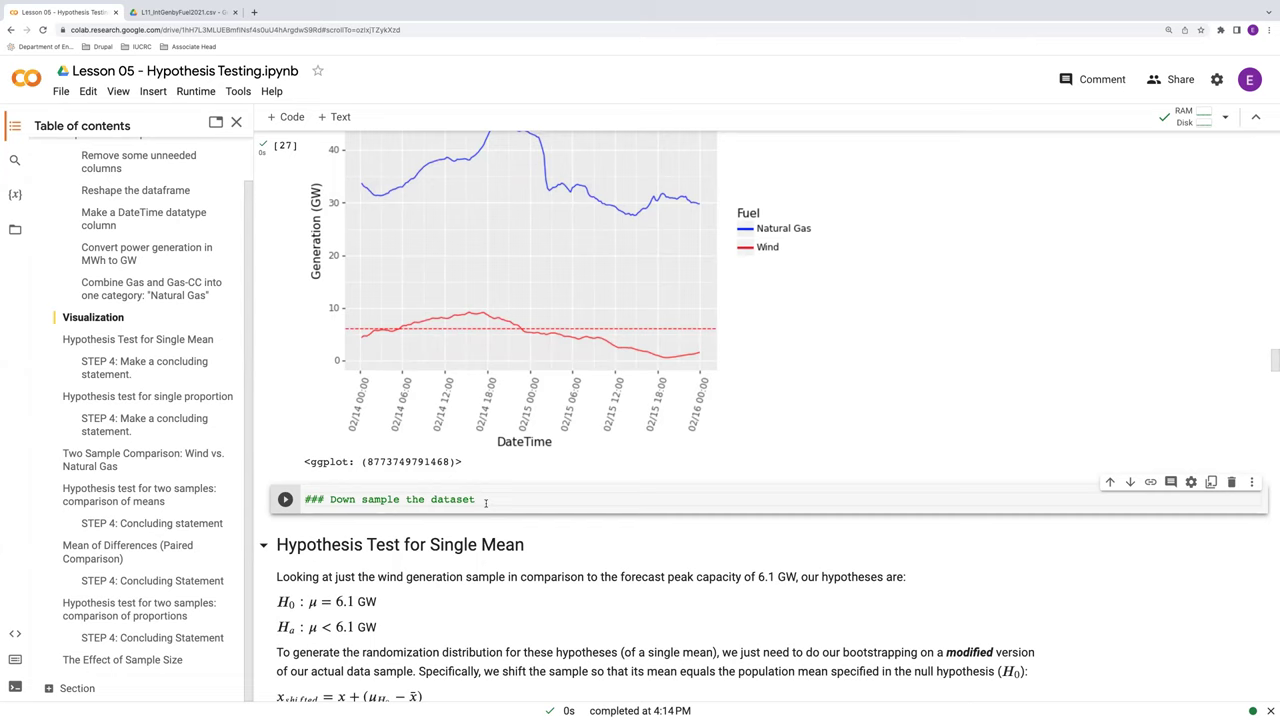
{"action": "key", "text": "Return"}
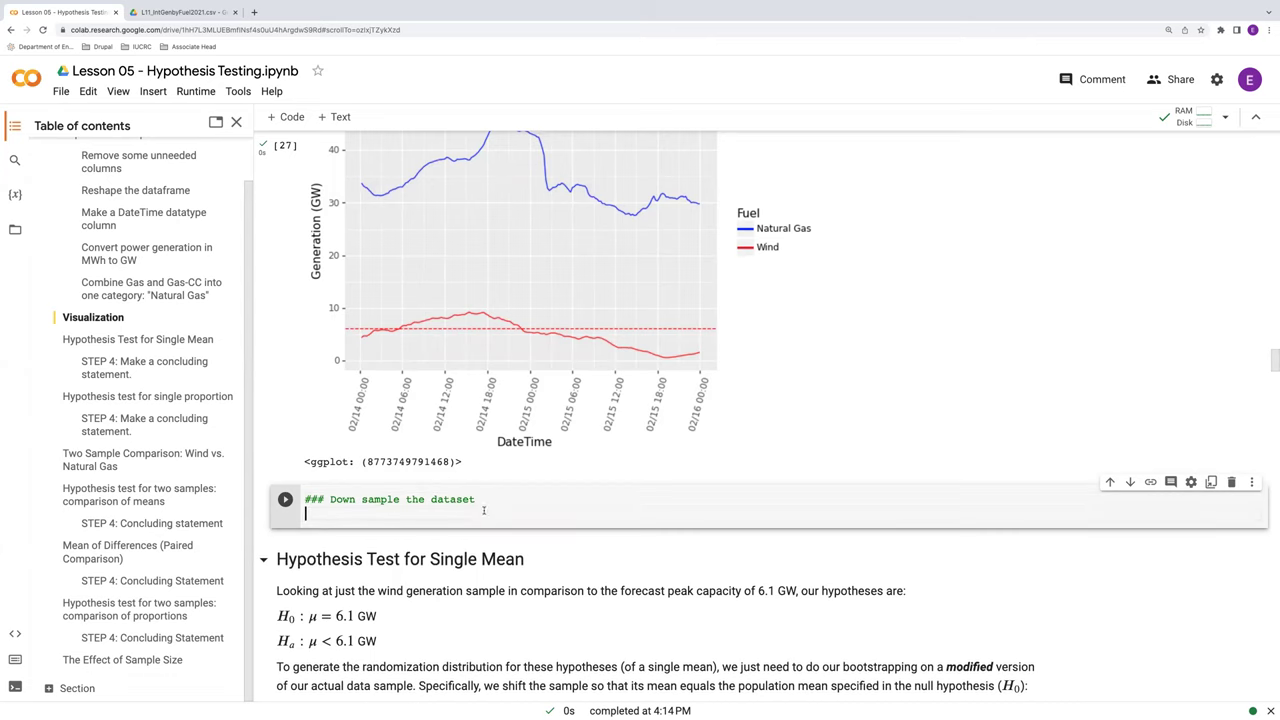
{"action": "type", "text": "genpiv"}
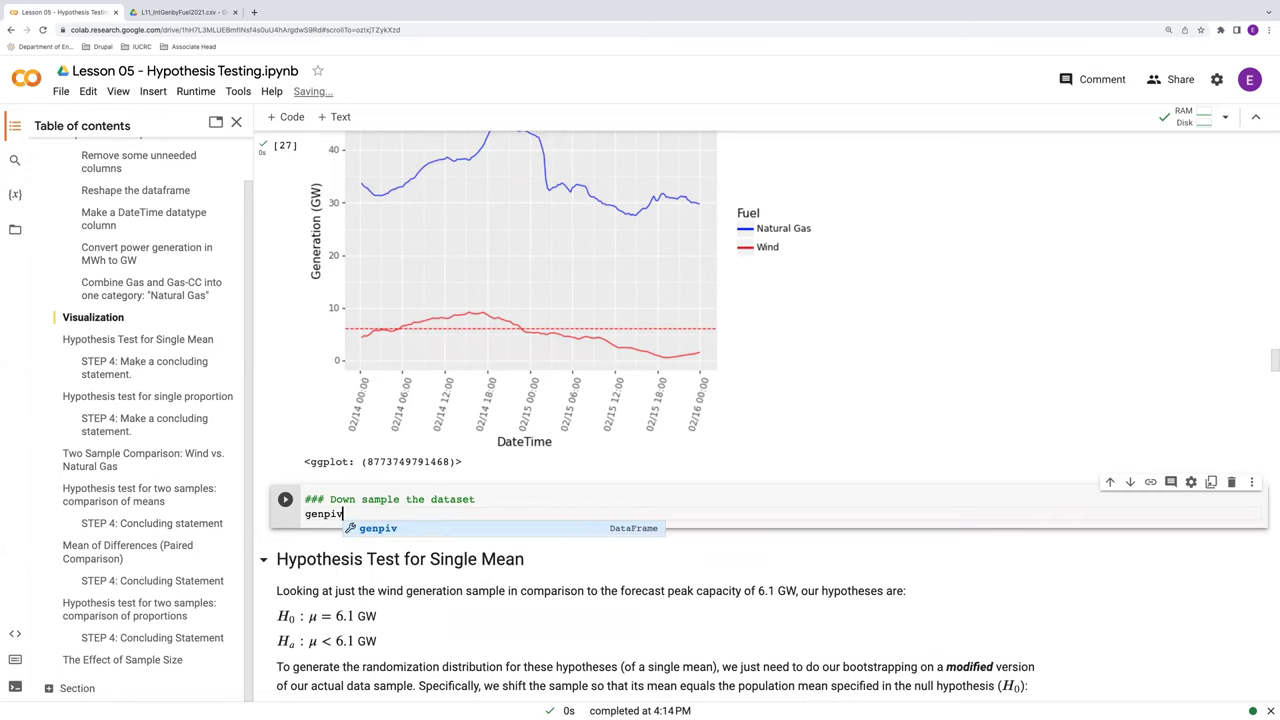
{"action": "type", "text": " = genpiv."}
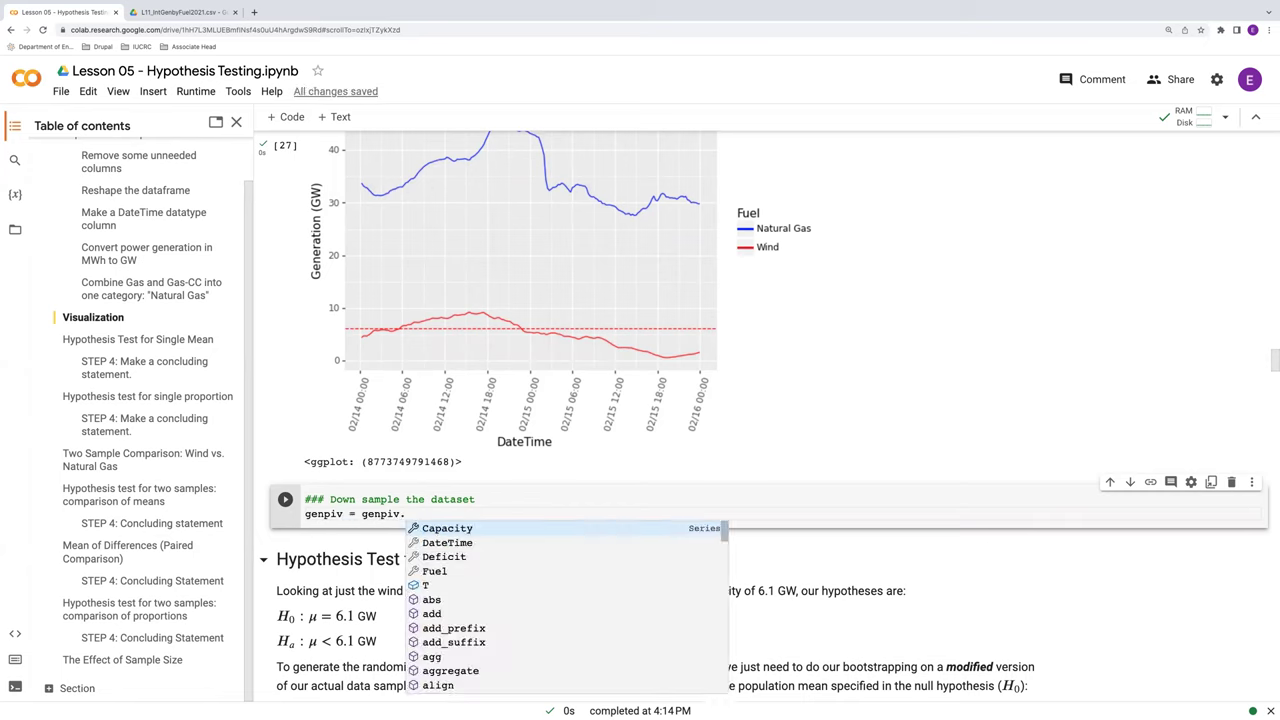
{"action": "type", "text": "pivot("}
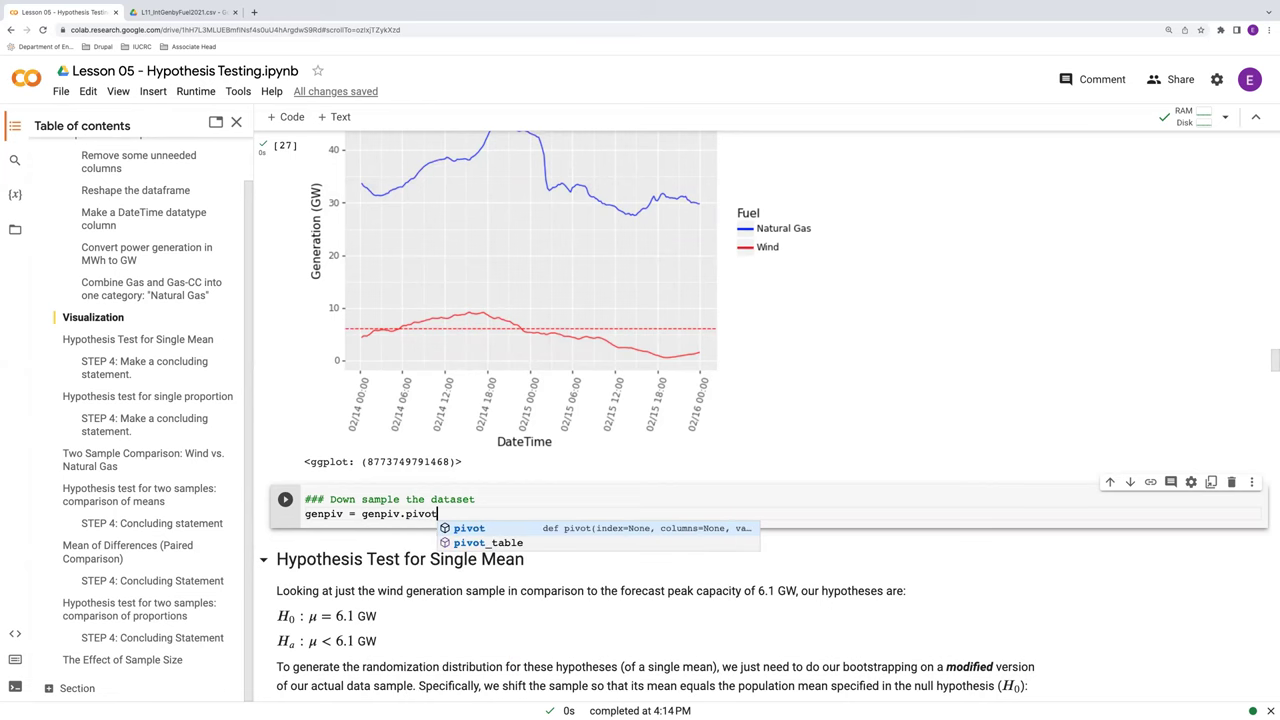
Complete the pivot with the earlier cell's DateTime/Fuel arguments, add a genpiv display line, and run it.
{"action": "scroll", "coordinate": [480, 420], "scroll_direction": "up", "scroll_amount": 4}
{"action": "left_click", "coordinate": [375, 410]}
{"action": "scroll", "coordinate": [378, 370], "scroll_direction": "up", "scroll_amount": 8}
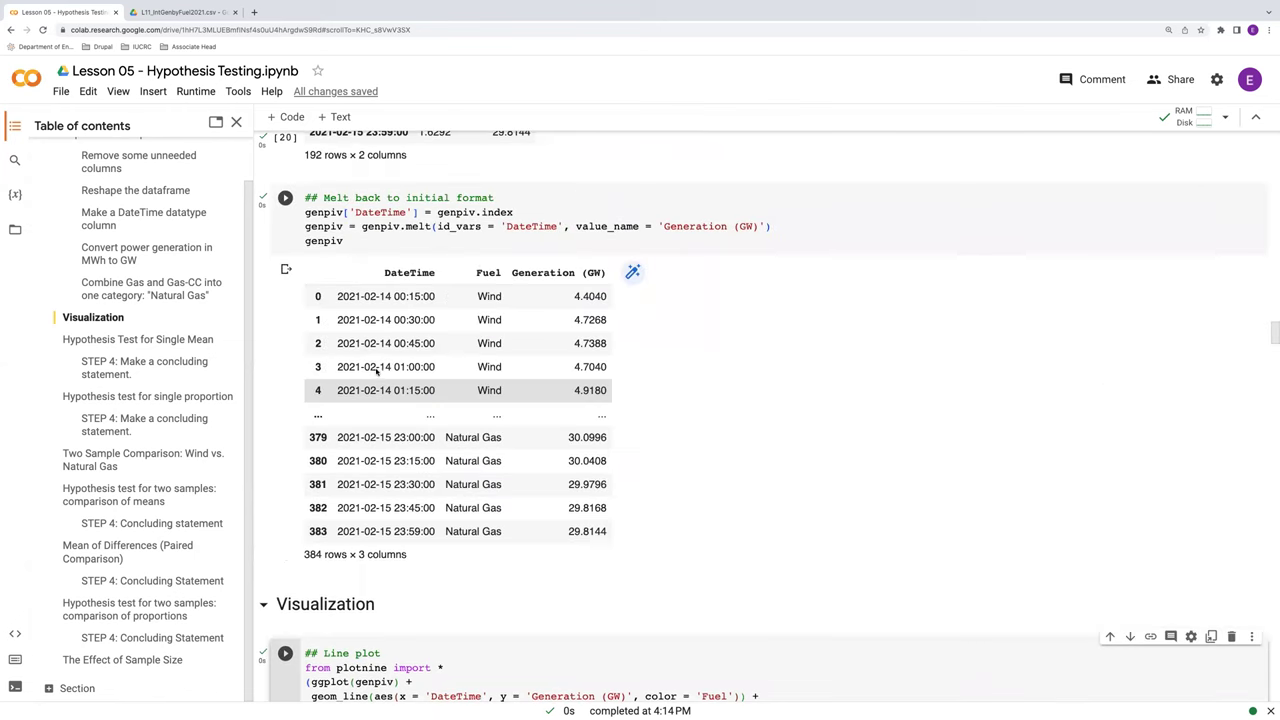
{"action": "scroll", "coordinate": [380, 370], "scroll_direction": "up", "scroll_amount": 4}
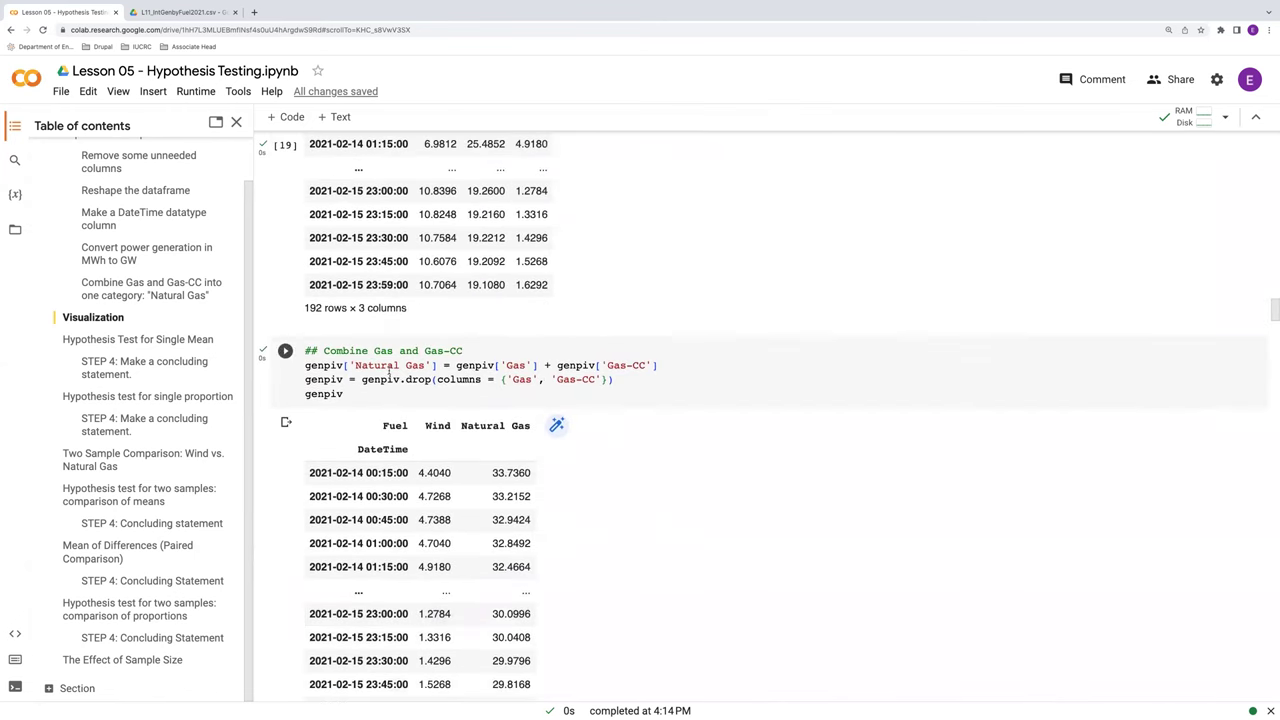
{"action": "scroll", "coordinate": [389, 369], "scroll_direction": "up", "scroll_amount": 3}
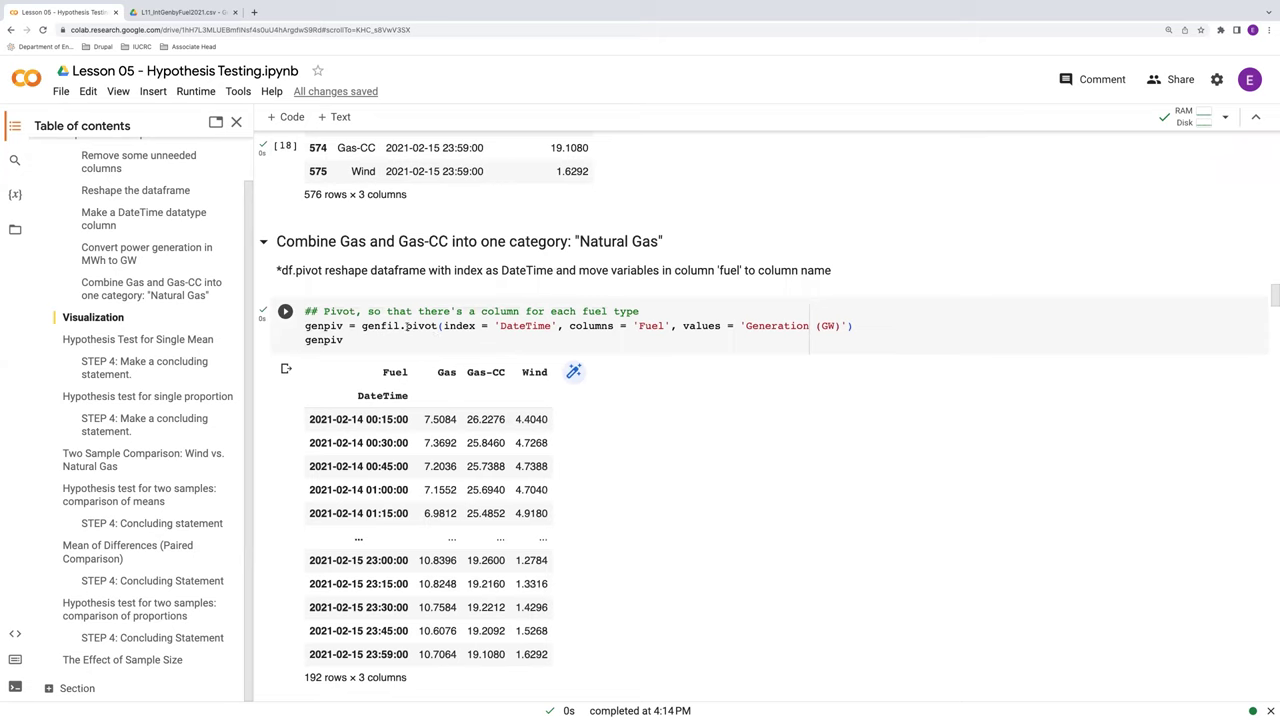
{"action": "left_click_drag", "start_coordinate": [405, 326], "coordinate": [881, 322]}
{"action": "key", "text": "ctrl+c"}
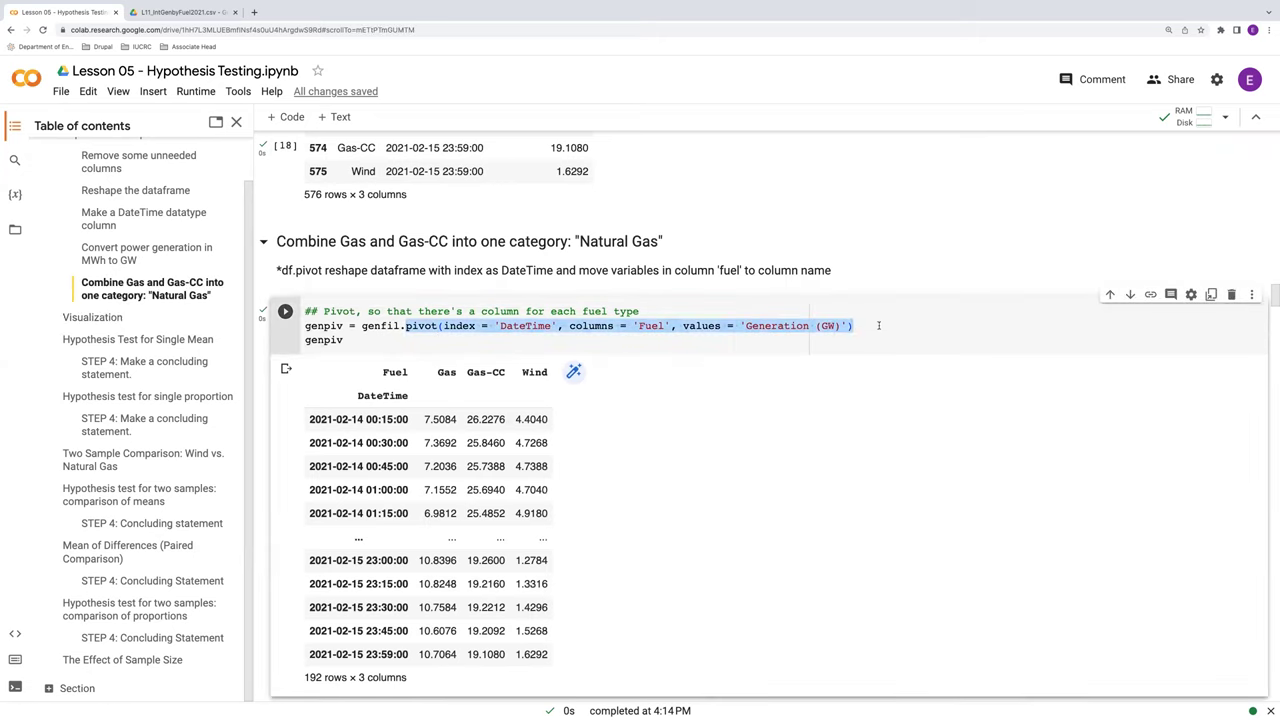
{"action": "scroll", "coordinate": [860, 350], "scroll_direction": "down", "scroll_amount": 10}
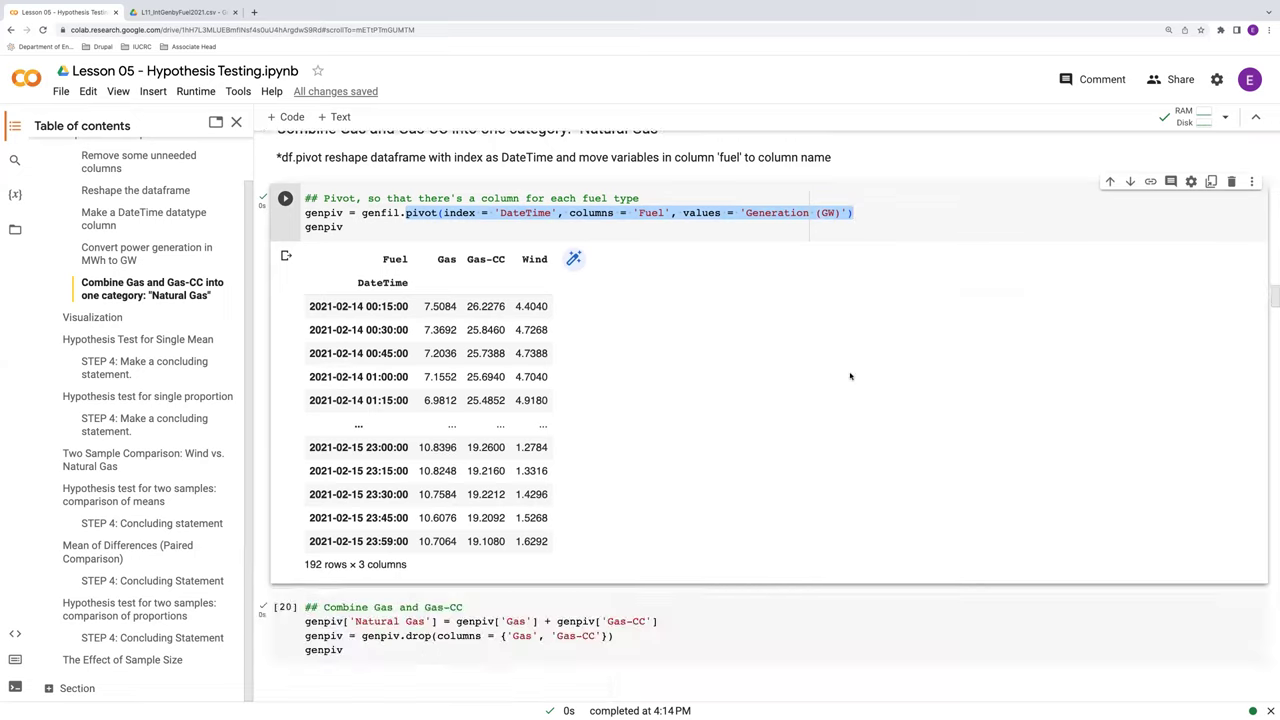
{"action": "scroll", "coordinate": [849, 377], "scroll_direction": "down", "scroll_amount": 5}
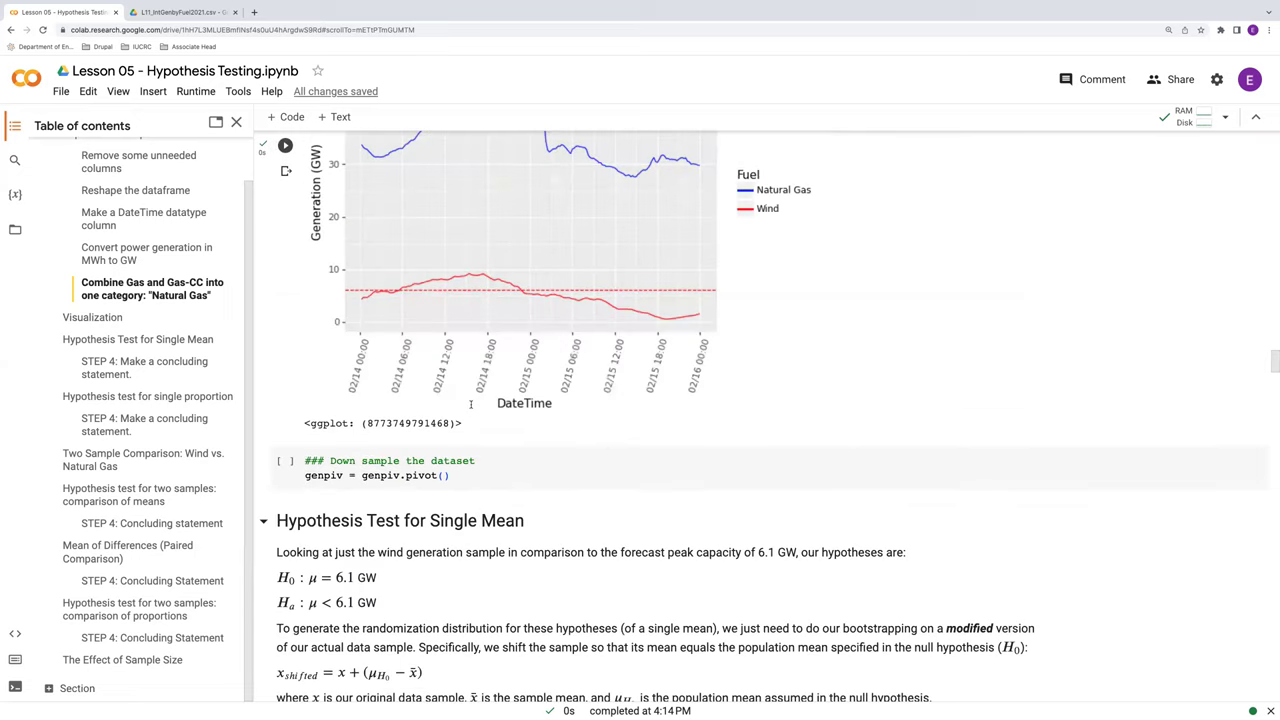
{"action": "left_click_drag", "start_coordinate": [450, 402], "coordinate": [405, 402]}
{"action": "key", "text": "ctrl+v"}
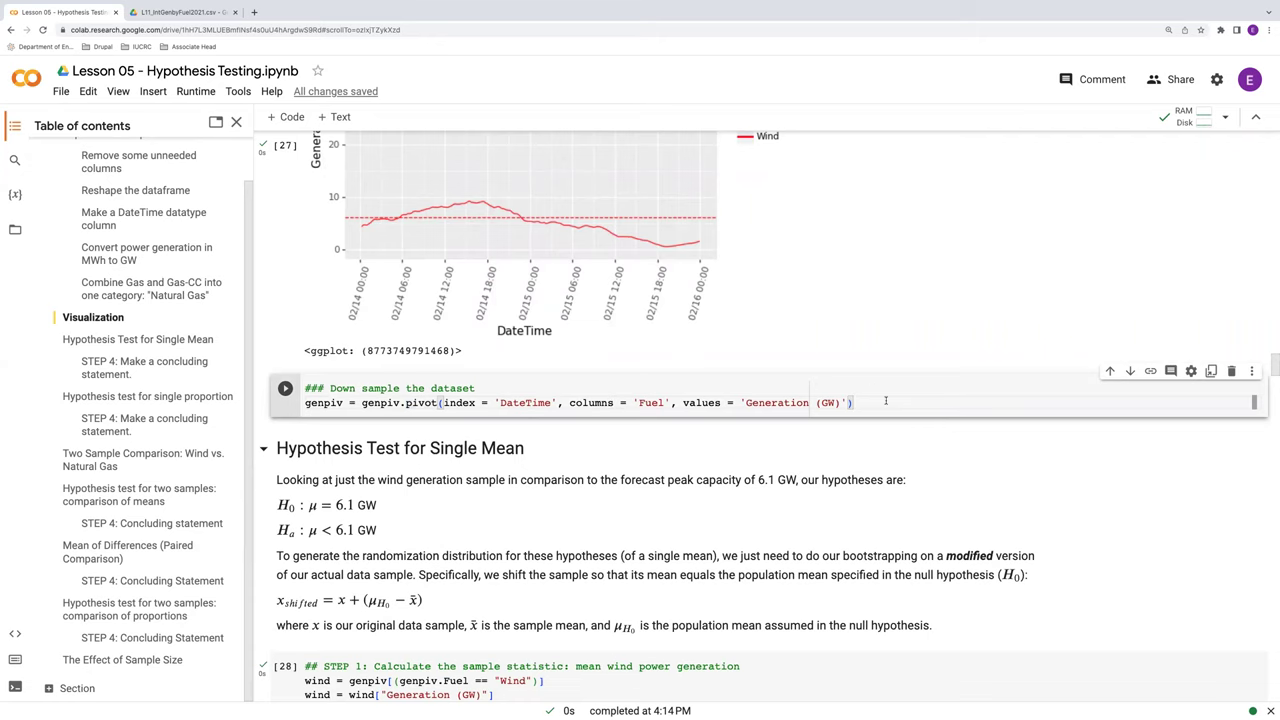
{"action": "key", "text": "Return"}
{"action": "type", "text": "genpiv"}
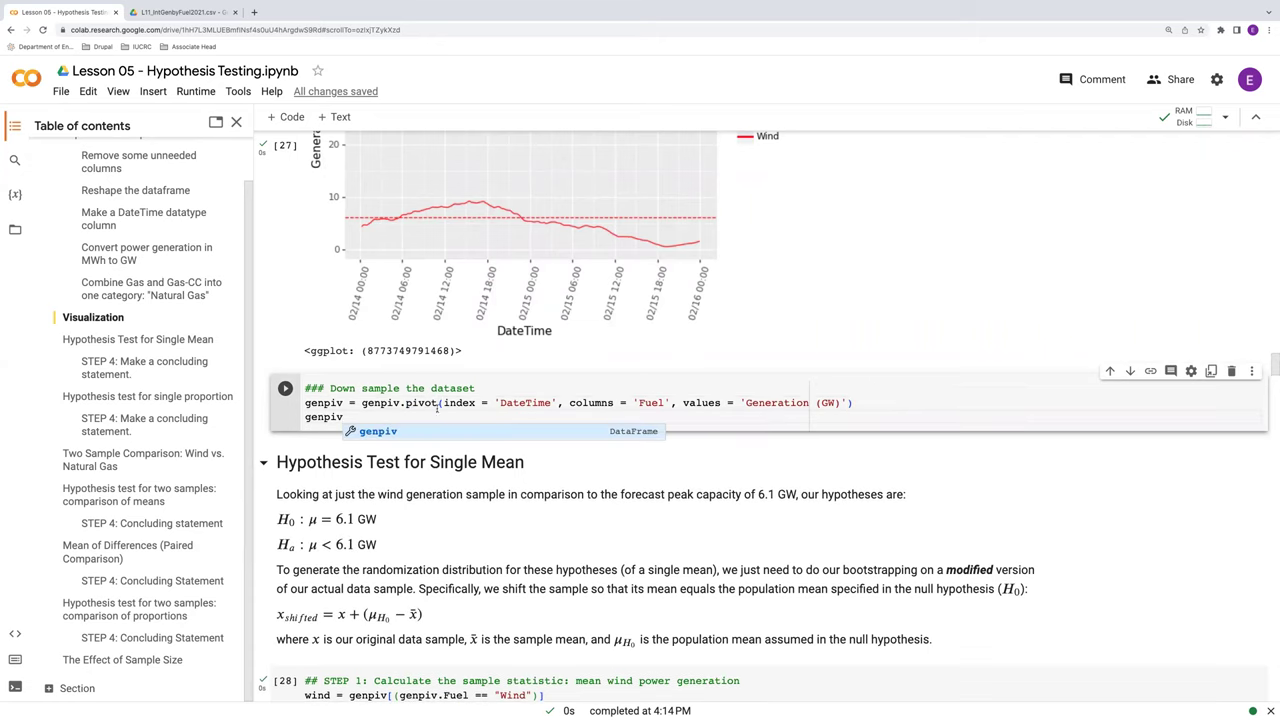
{"action": "left_click", "coordinate": [285, 388]}
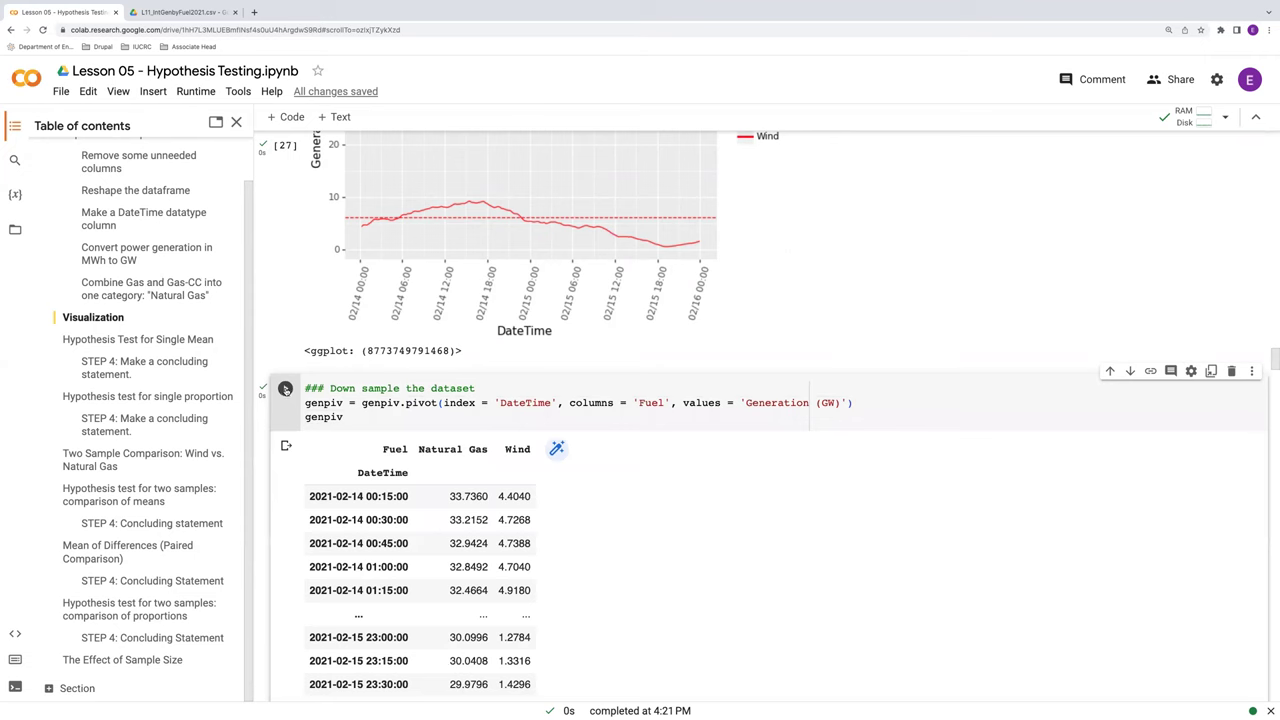
Complete the last line as genpiv = genpiv.sample(n=20) to draw 20 random rows.
{"action": "scroll", "coordinate": [636, 527], "scroll_direction": "down", "scroll_amount": 2}
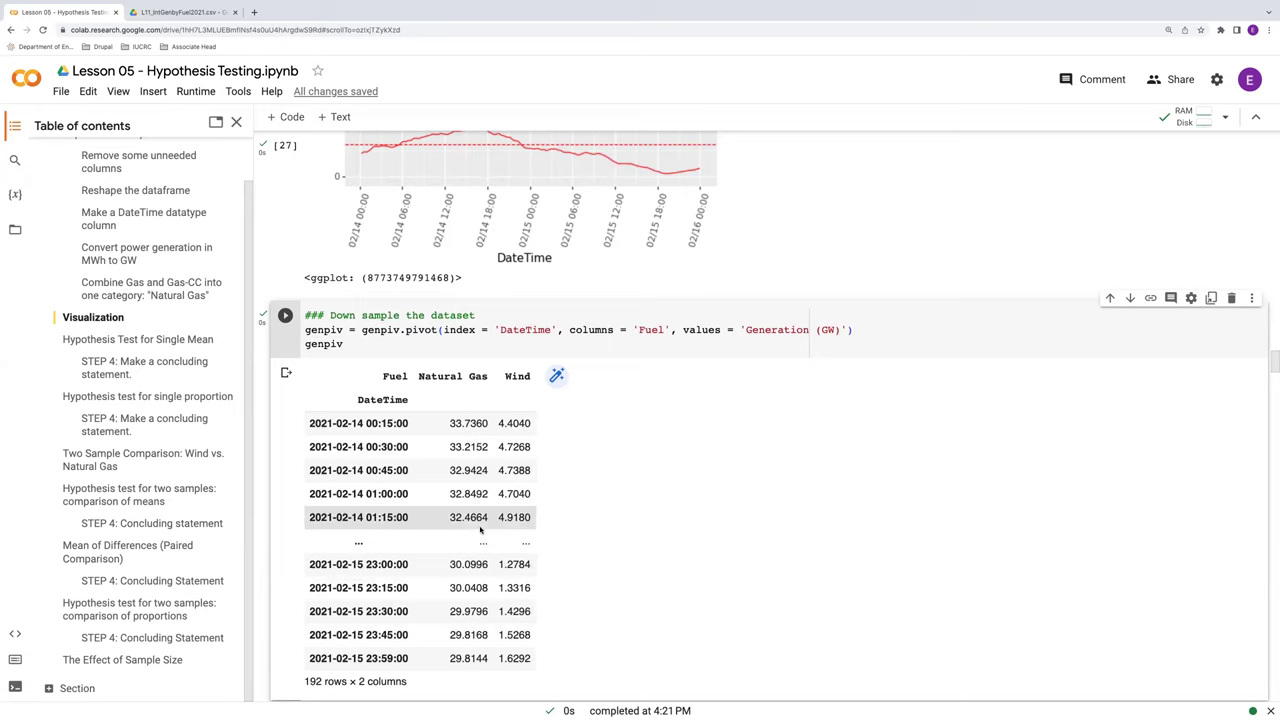
{"action": "left_click", "coordinate": [382, 345]}
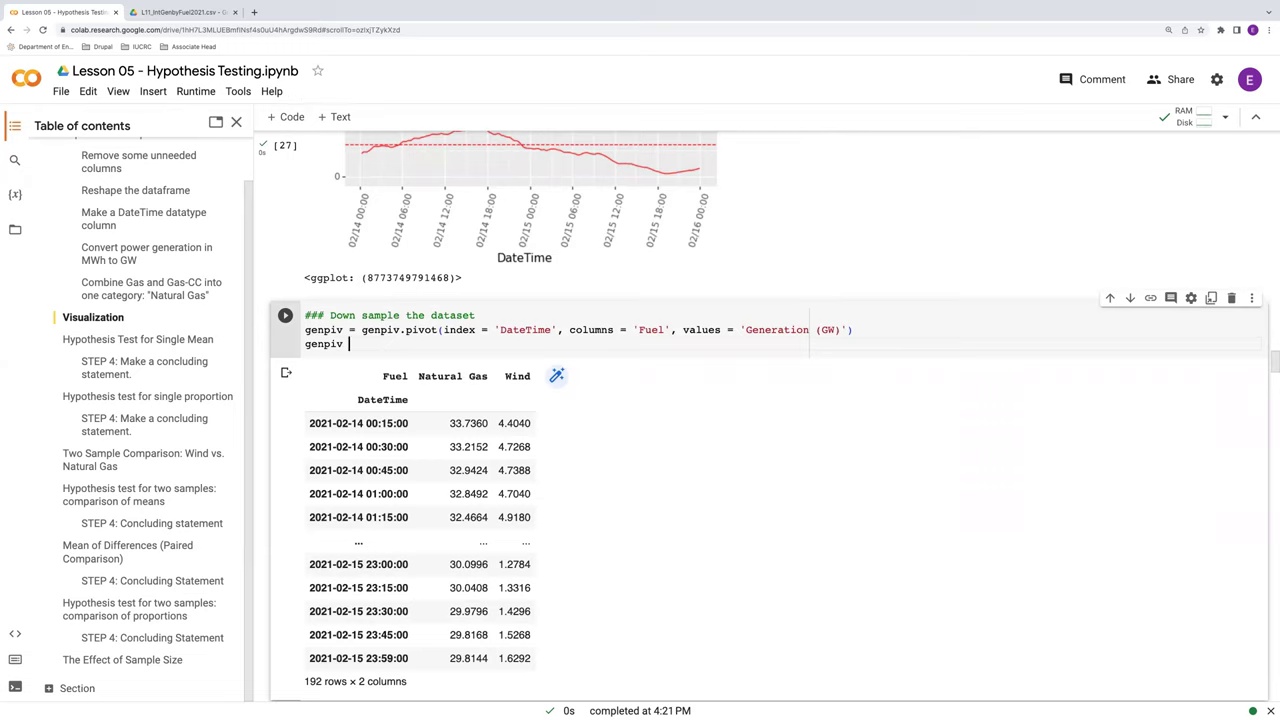
{"action": "type", "text": "= genpiv.sample"}
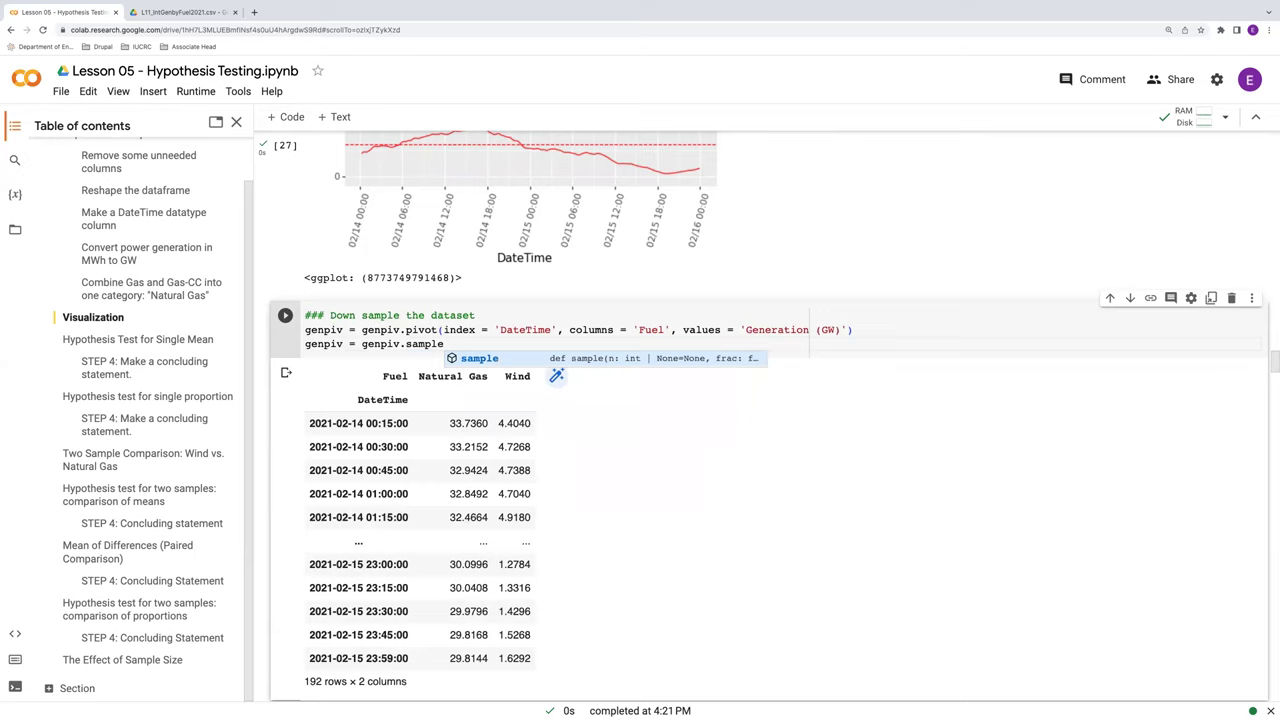
{"action": "type", "text": "("}
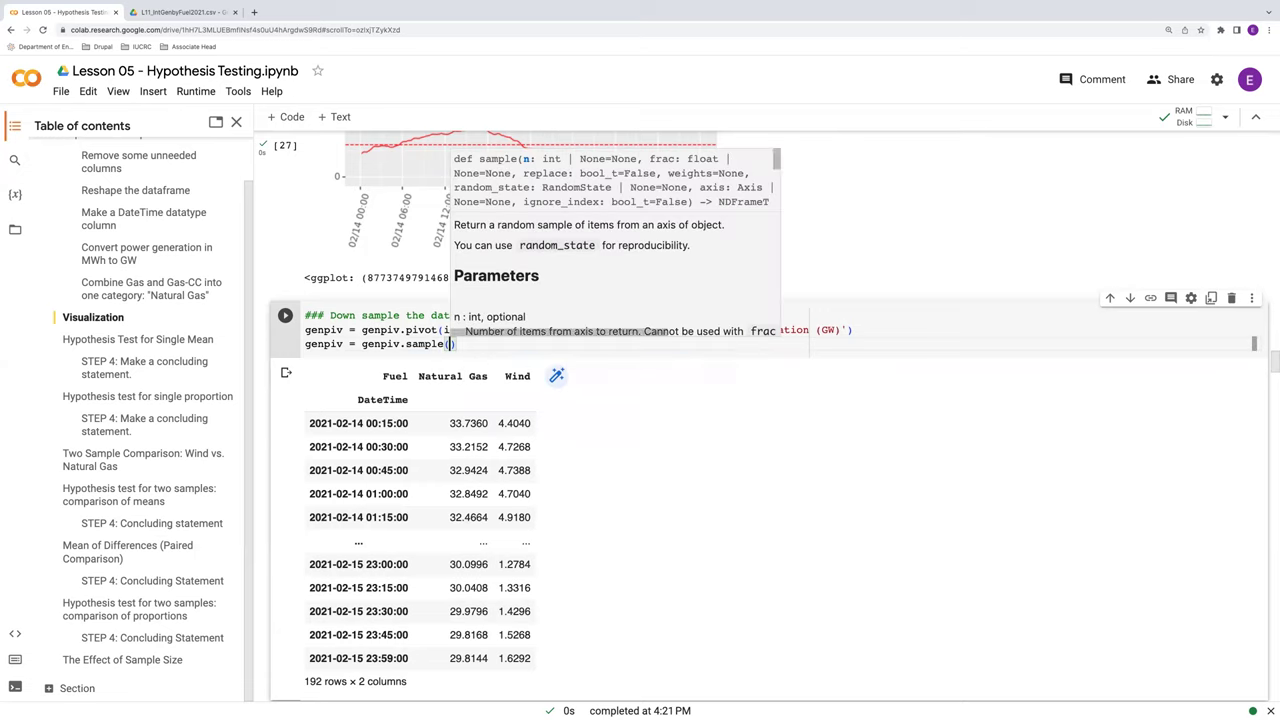
{"action": "type", "text": "n="}
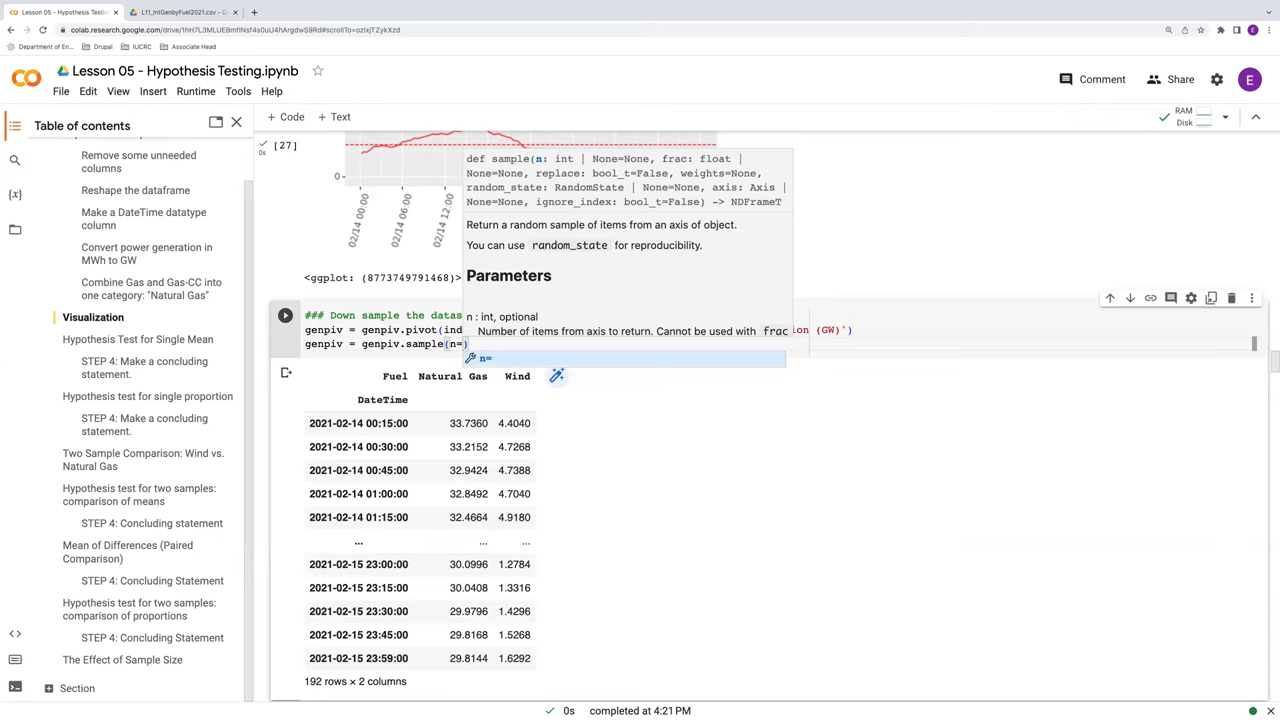
{"action": "type", "text": "20"}
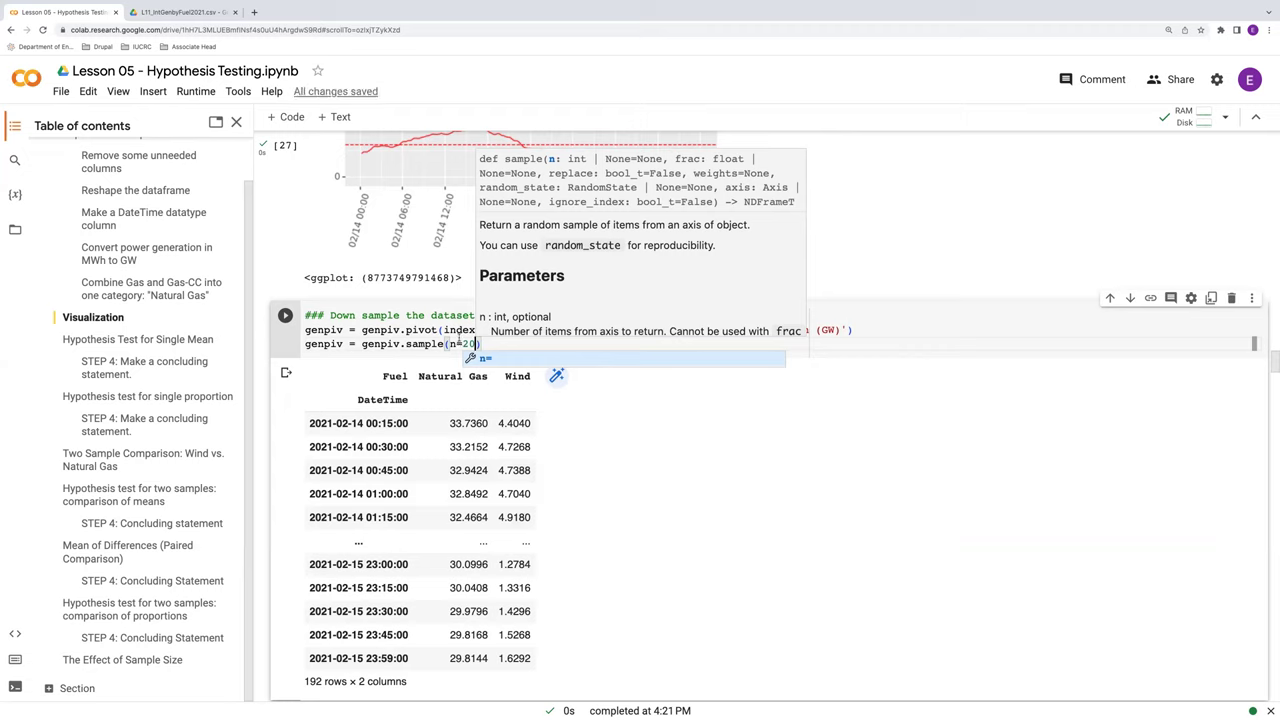
{"action": "left_click", "coordinate": [486, 344]}
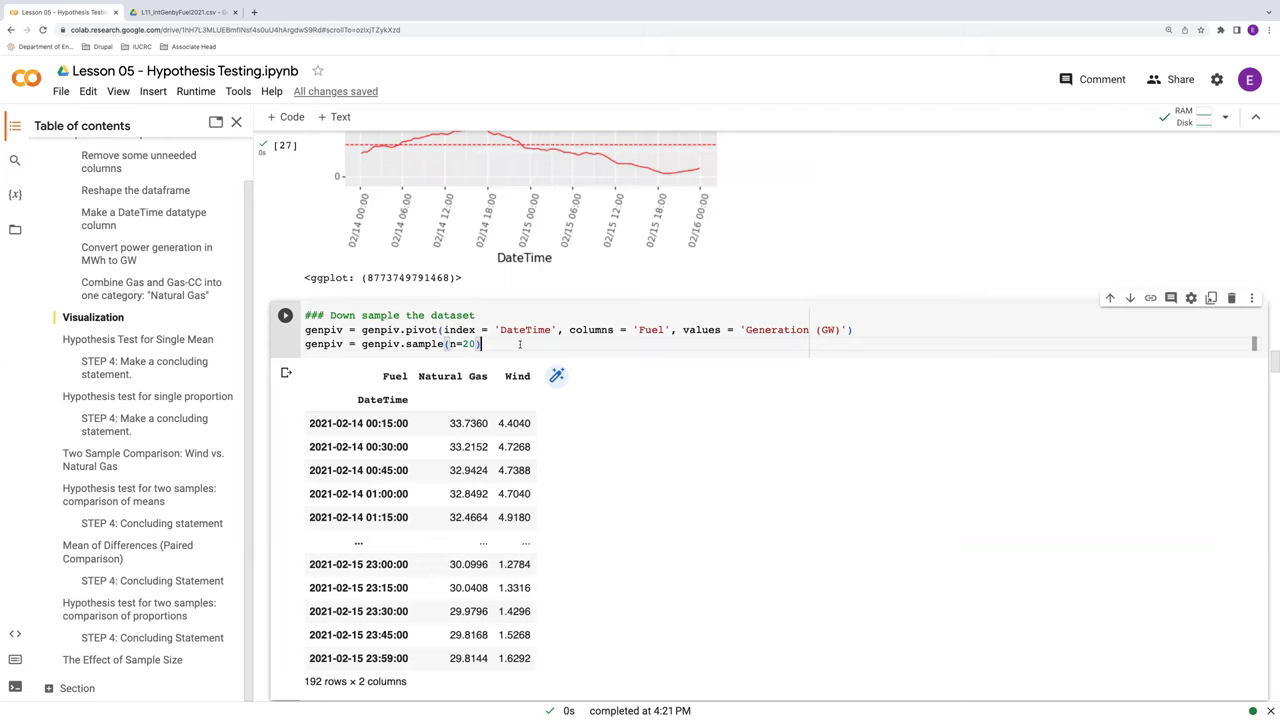
{"action": "scroll", "coordinate": [533, 350], "scroll_direction": "down", "scroll_amount": 2}
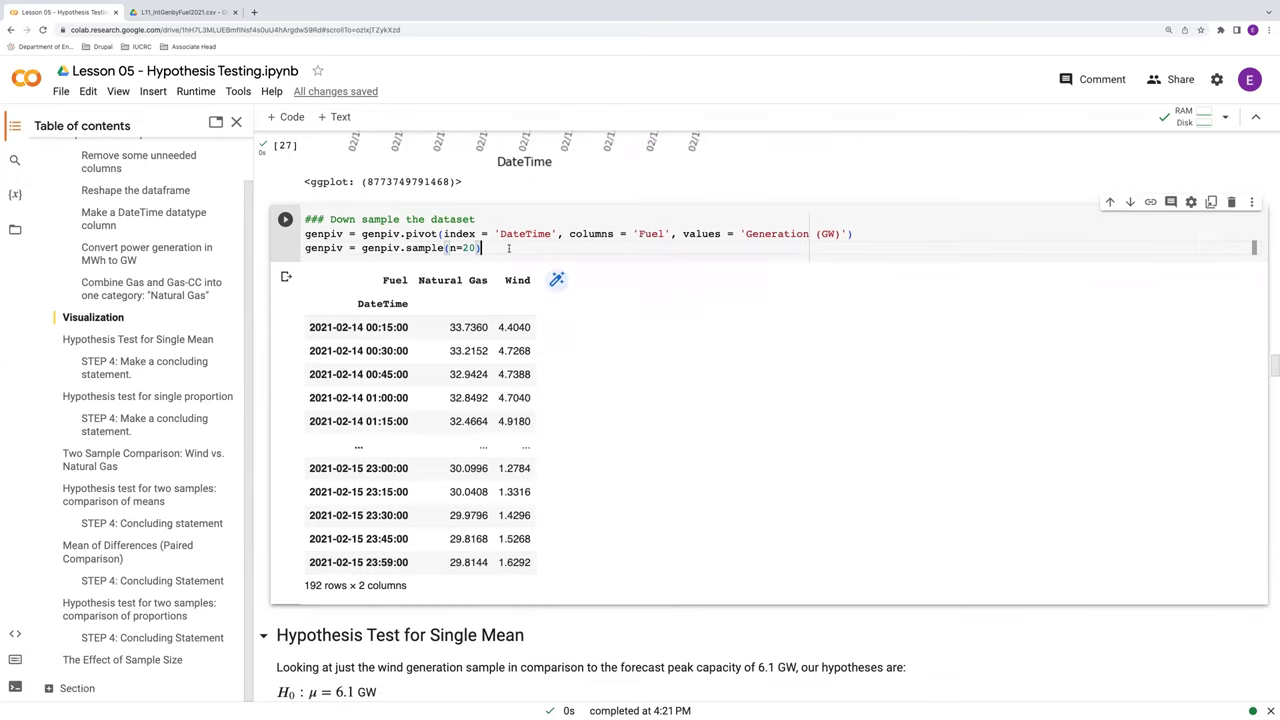
Copy the Melt cell's three melt-back lines and paste them at the end of the down-sample cell.
{"action": "key", "text": "Return"}
{"action": "type", "text": "gen"}
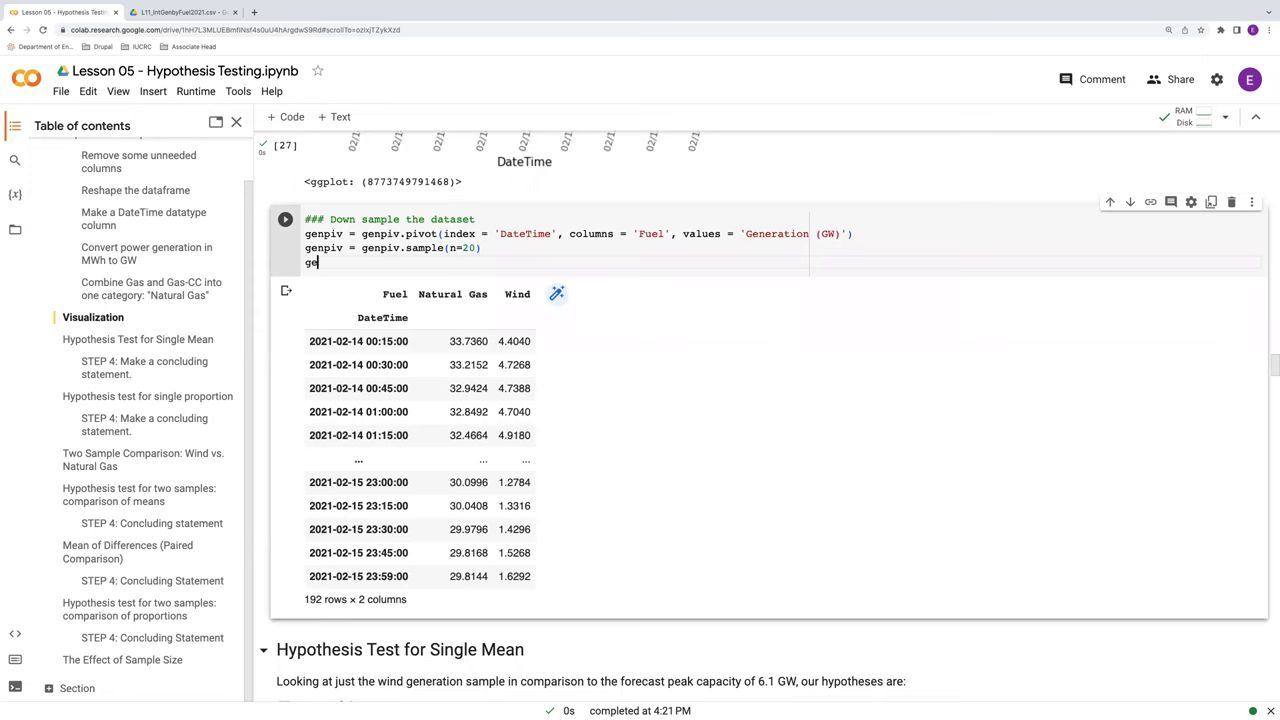
{"action": "key", "text": "BackSpace"}
{"action": "key", "text": "BackSpace"}
{"action": "key", "text": "BackSpace"}
{"action": "scroll", "coordinate": [529, 311], "scroll_direction": "up", "scroll_amount": 10}
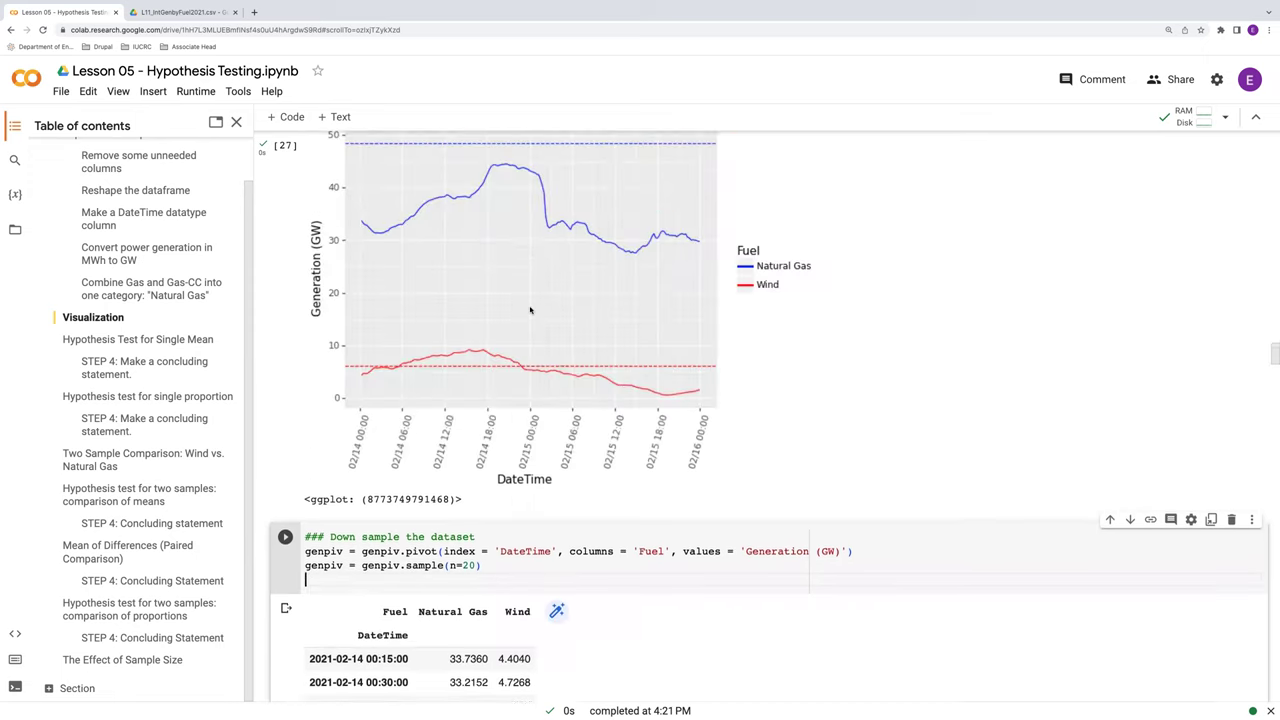
{"action": "scroll", "coordinate": [529, 311], "scroll_direction": "up", "scroll_amount": 9}
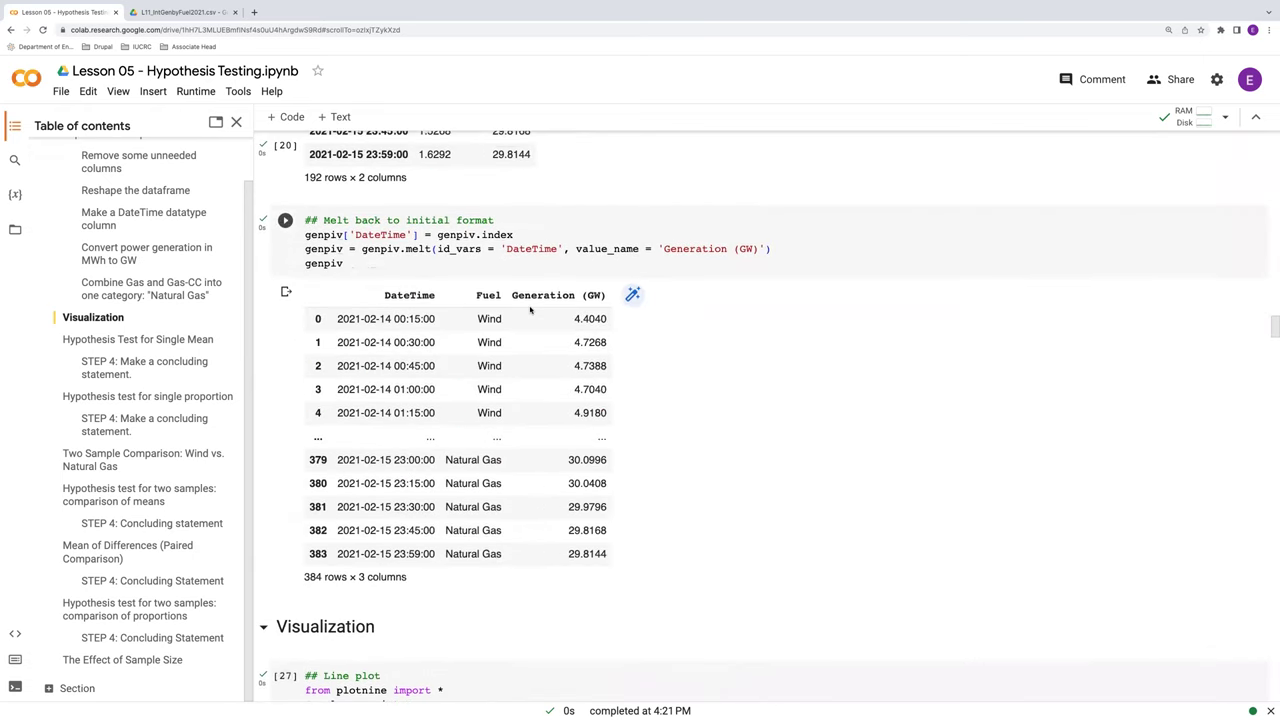
{"action": "left_click_drag", "start_coordinate": [352, 264], "coordinate": [303, 236]}
{"action": "key", "text": "super+c"}
{"action": "scroll", "coordinate": [453, 335], "scroll_direction": "down", "scroll_amount": 15}
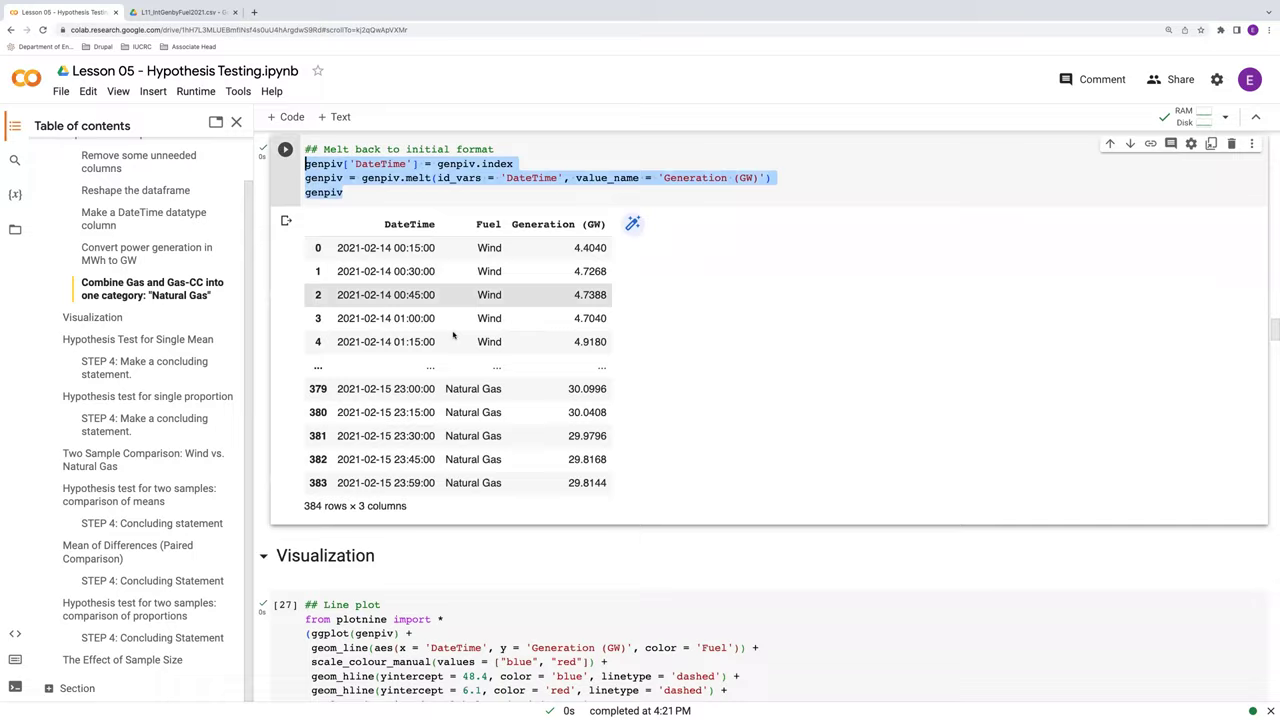
{"action": "scroll", "coordinate": [453, 335], "scroll_direction": "down", "scroll_amount": 6}
{"action": "scroll", "coordinate": [390, 300], "scroll_direction": "up", "scroll_amount": 3}
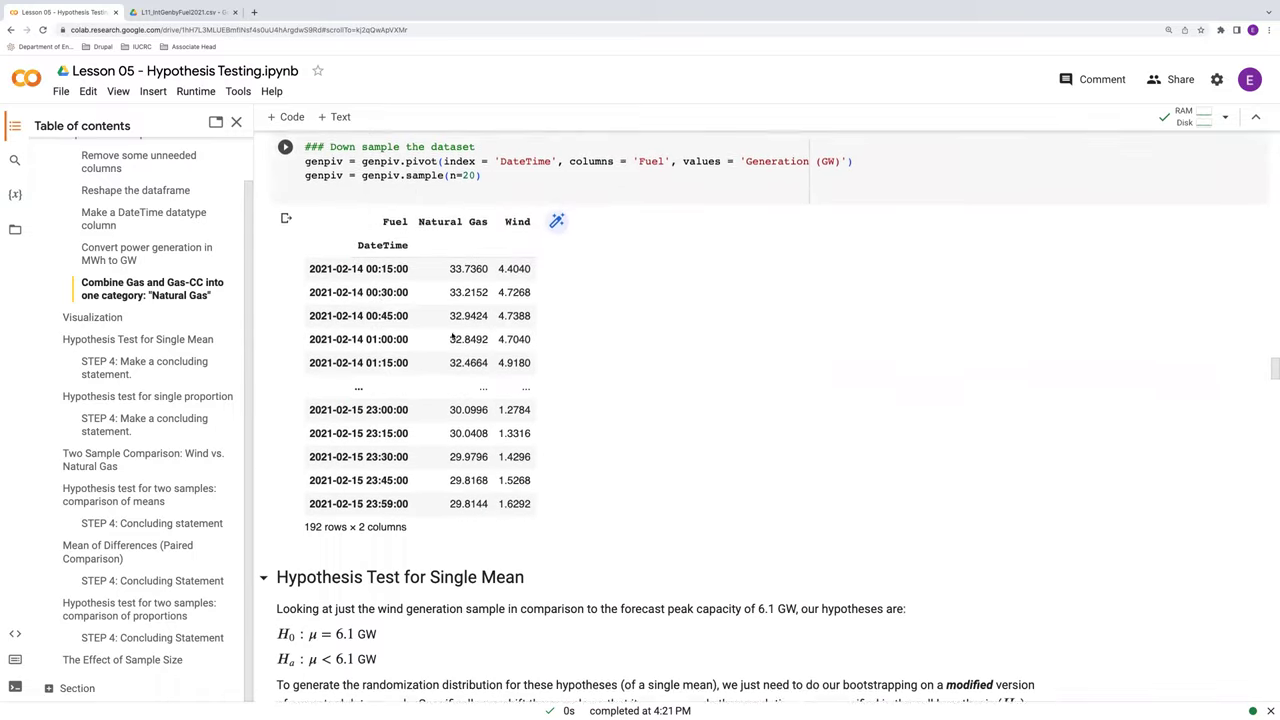
{"action": "left_click", "coordinate": [390, 300]}
{"action": "key", "text": "Return"}
{"action": "key", "text": "super+v"}
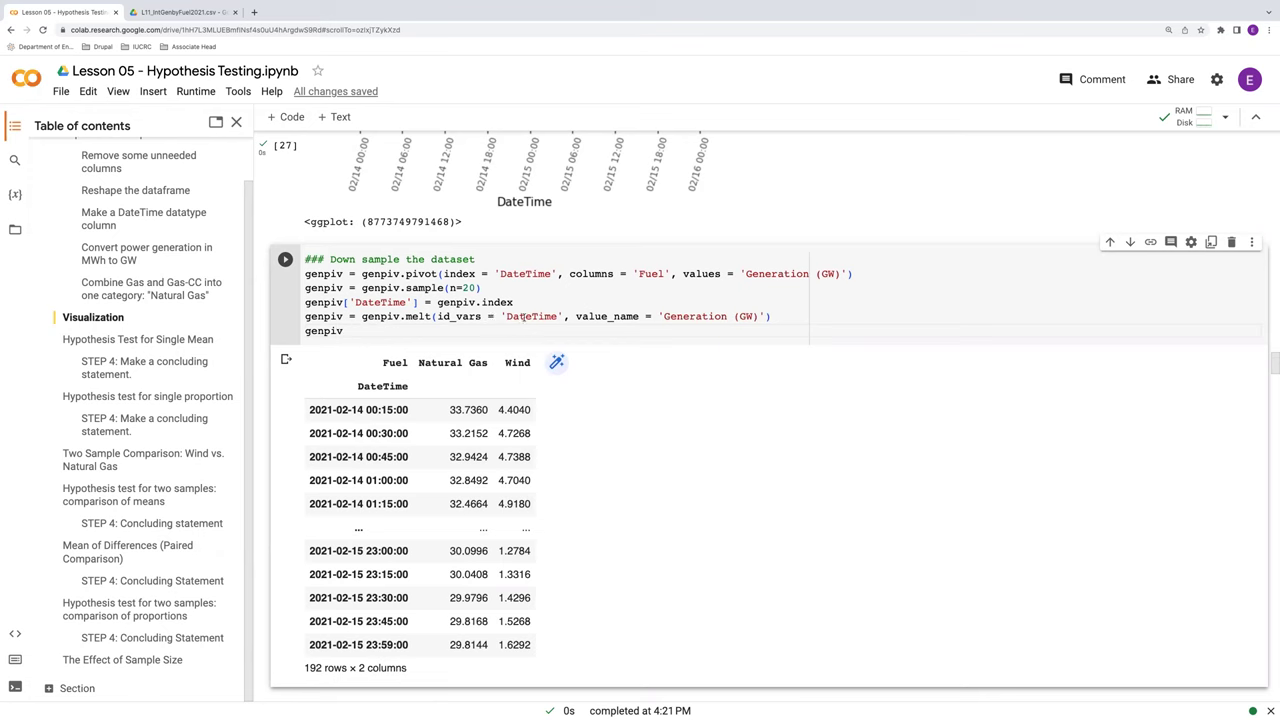
Run the cell, which raises KeyError 'DateTime', then run every cell above it with Run before.
{"action": "left_click", "coordinate": [285, 259]}
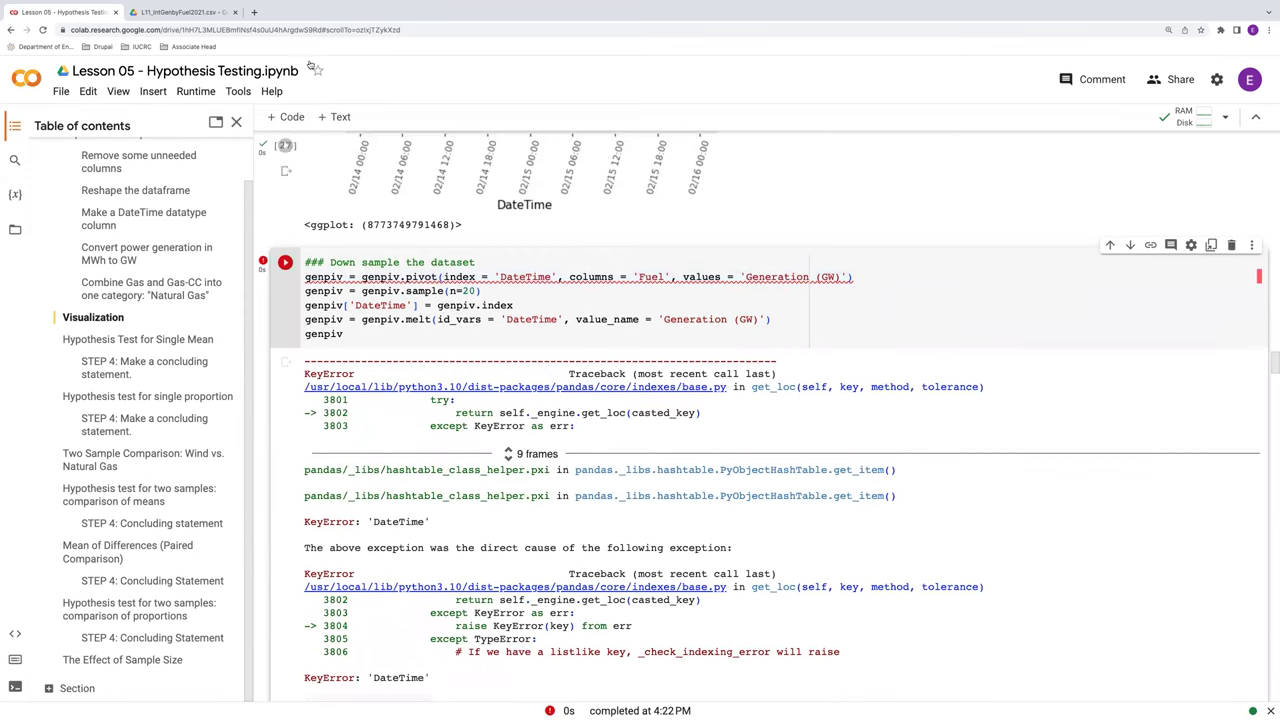
{"action": "left_click", "coordinate": [198, 91]}
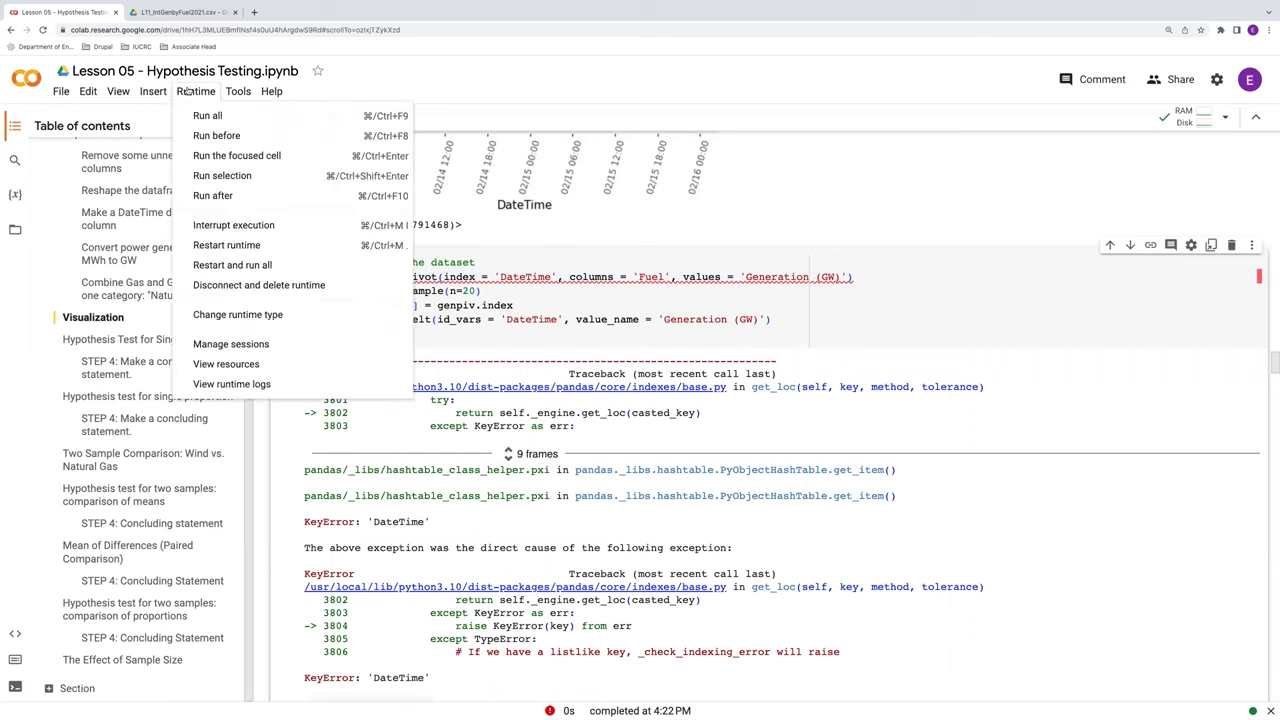
{"action": "left_click", "coordinate": [237, 135]}
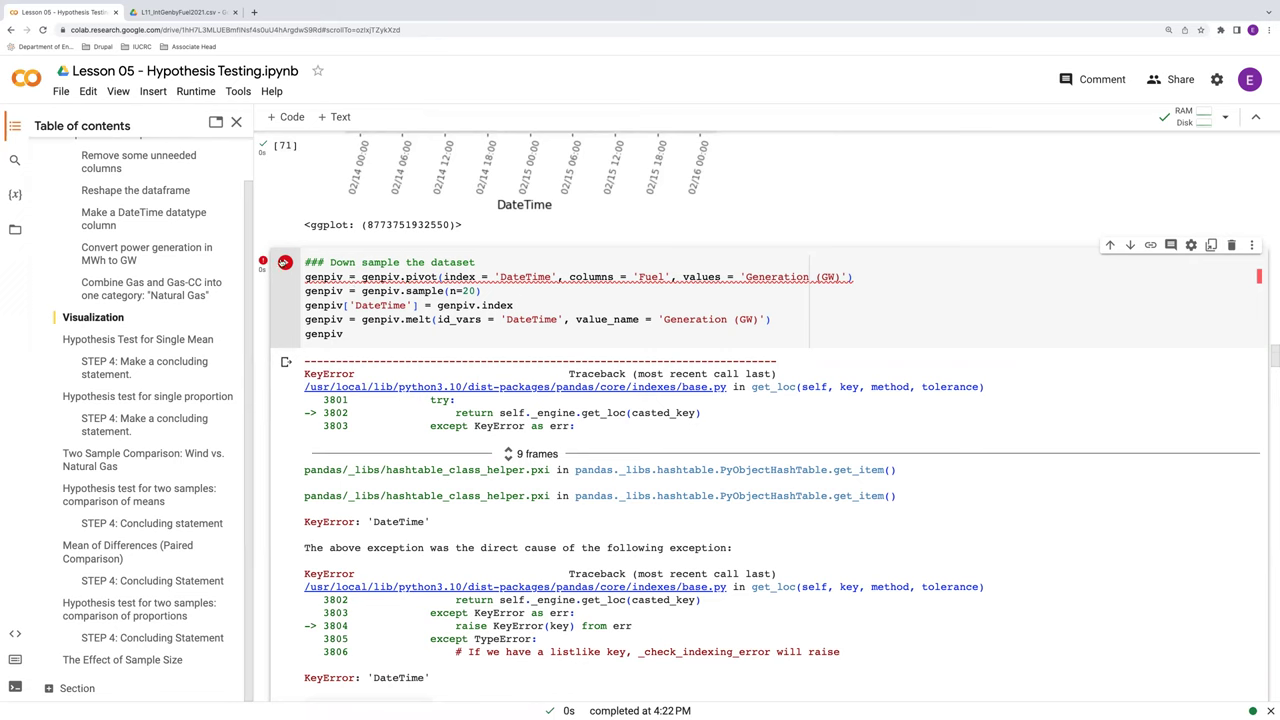
Re-run the down-sample cell and review its 40-row table of DateTime, Fuel and Generation (GW).
{"action": "left_click", "coordinate": [285, 262]}
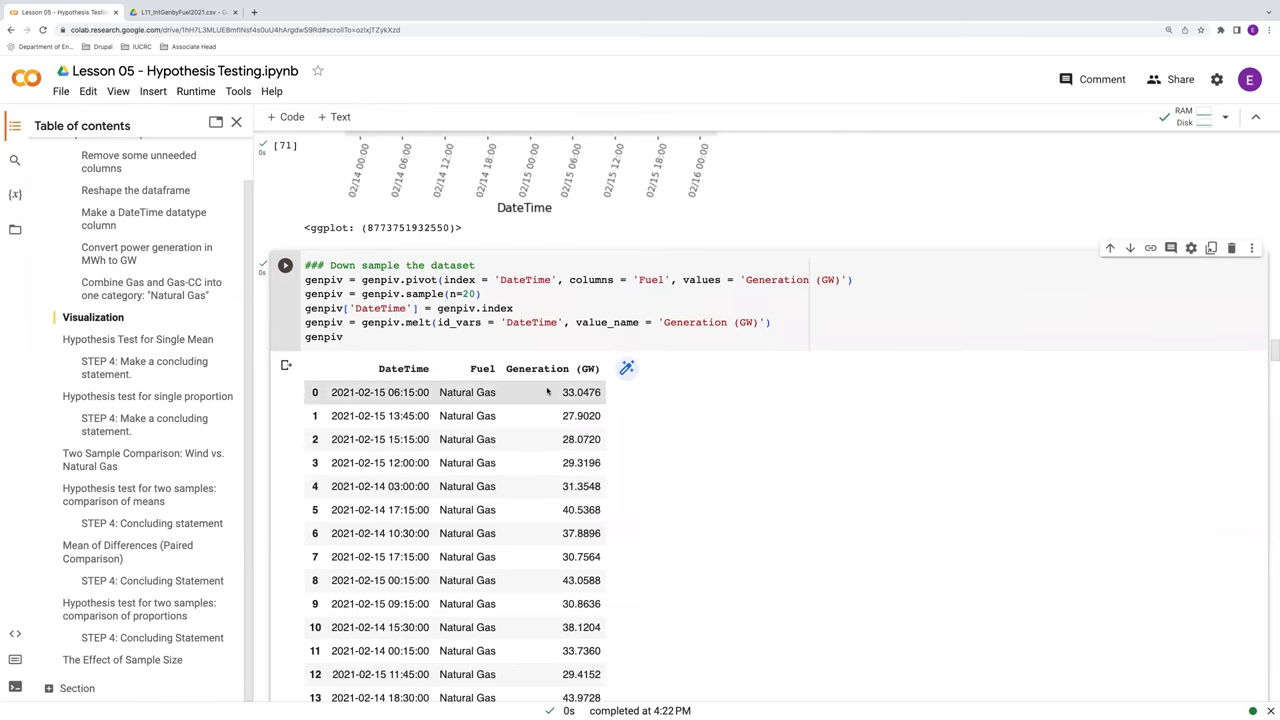
{"action": "scroll", "coordinate": [500, 385], "scroll_direction": "down", "scroll_amount": 10}
{"action": "scroll", "coordinate": [546, 394], "scroll_direction": "down", "scroll_amount": 8}
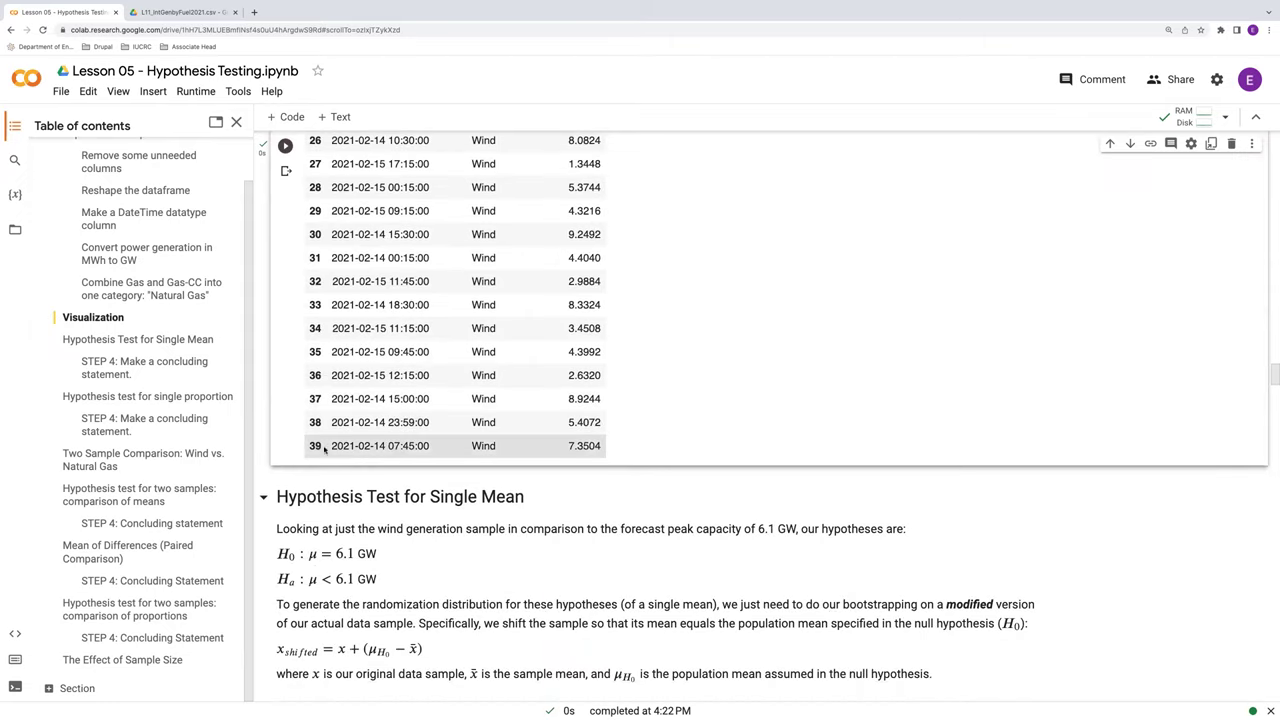
{"action": "scroll", "coordinate": [340, 400], "scroll_direction": "up", "scroll_amount": 10}
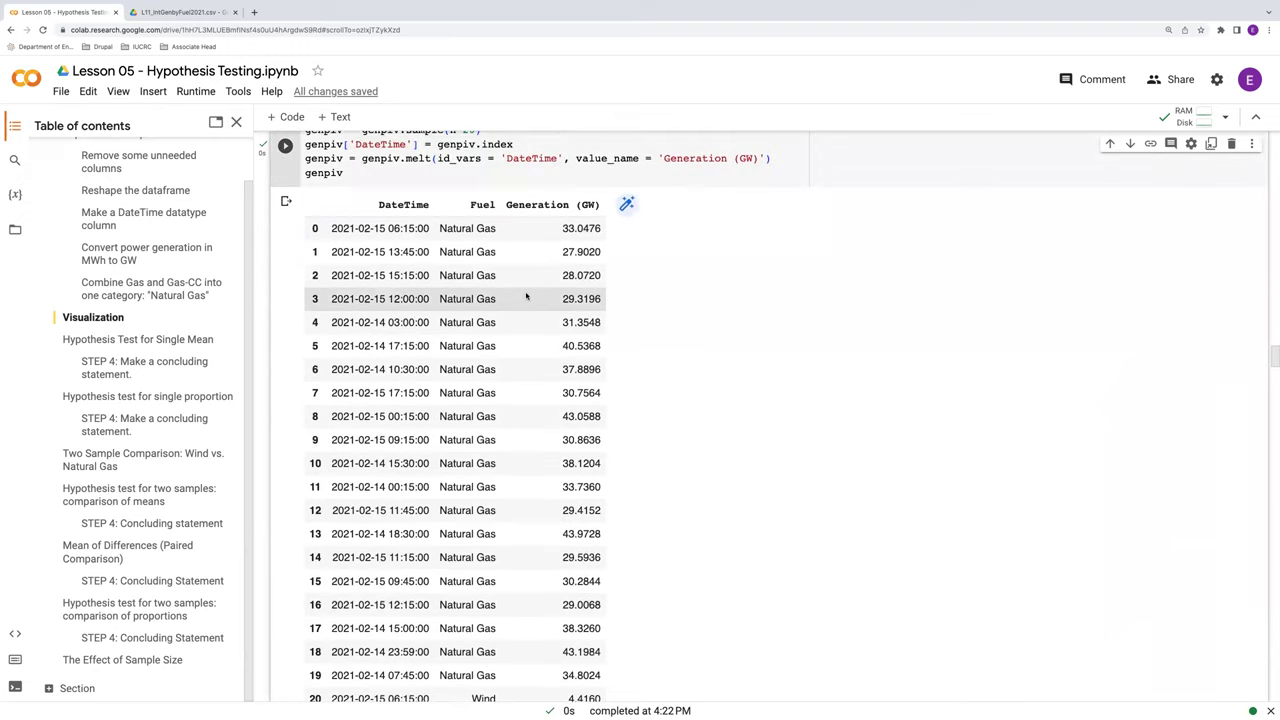
{"action": "scroll", "coordinate": [700, 329], "scroll_direction": "up", "scroll_amount": 1}
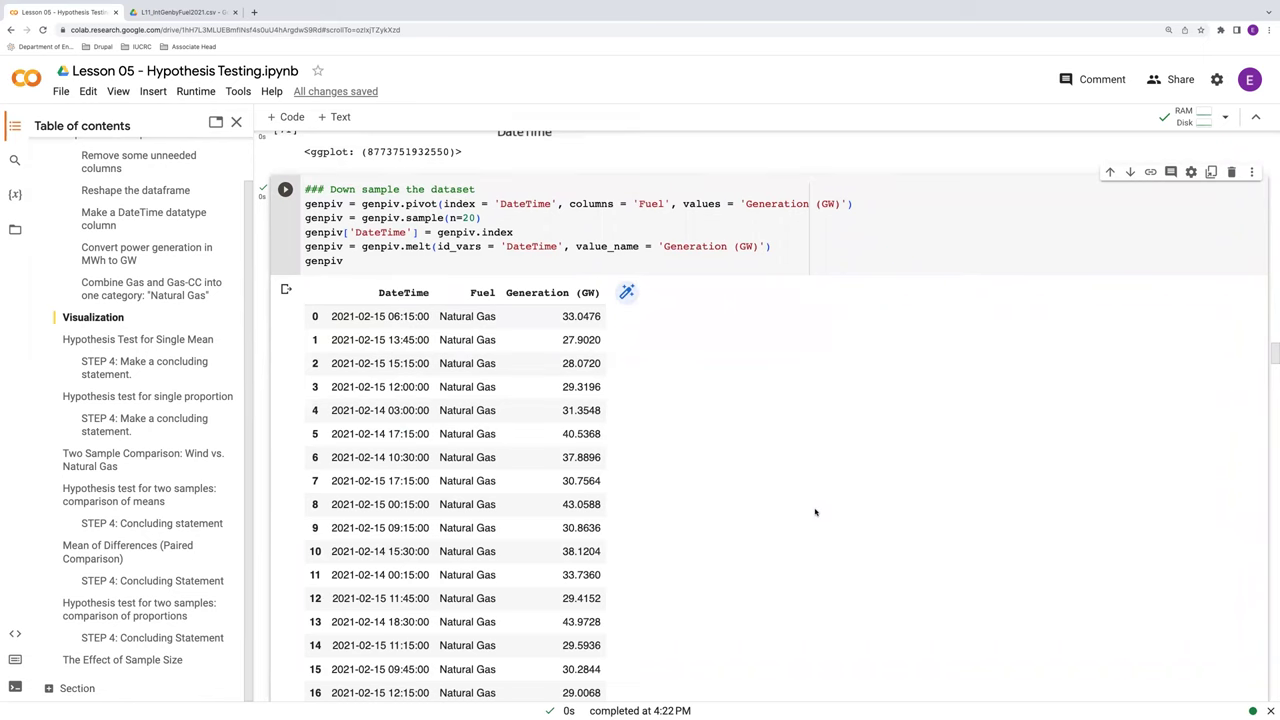
{"action": "scroll", "coordinate": [815, 512], "scroll_direction": "down", "scroll_amount": 1}
{"action": "scroll", "coordinate": [815, 512], "scroll_direction": "down", "scroll_amount": 10}
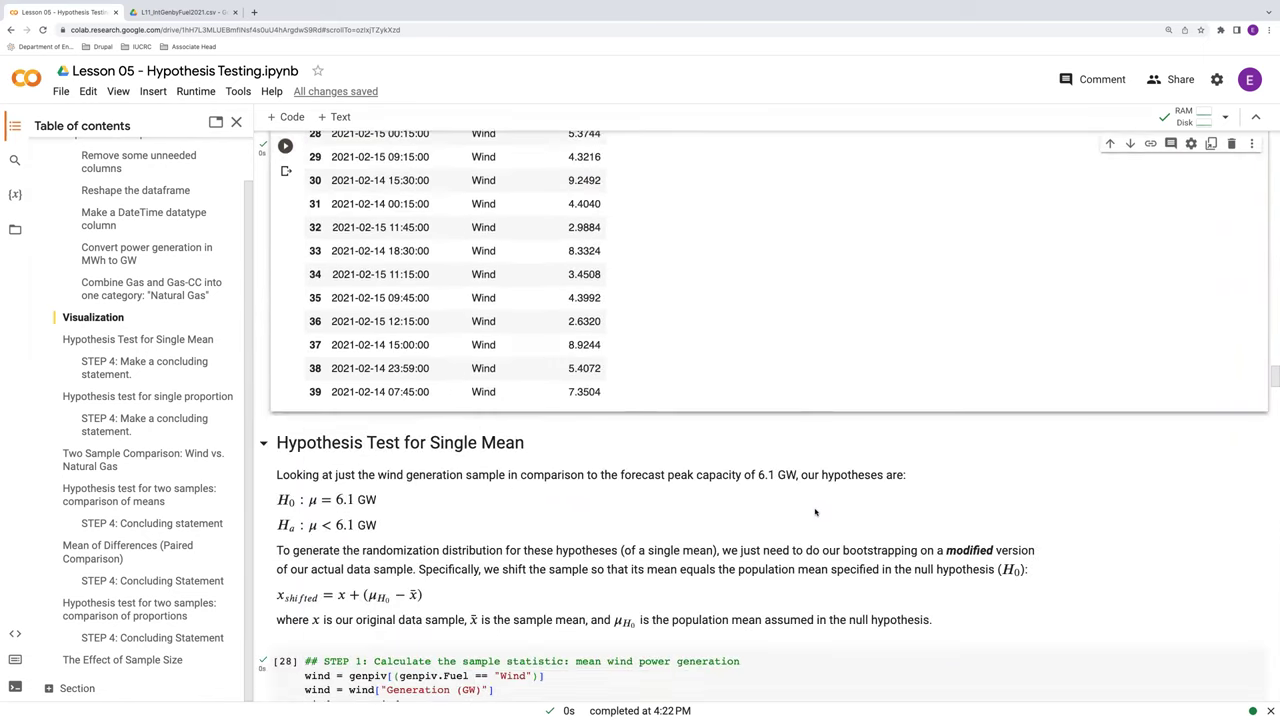
Re-run the STEP 1 sample mean, STEP 2 randomization distribution and histogram cells.
{"action": "scroll", "coordinate": [815, 512], "scroll_direction": "down", "scroll_amount": 3}
{"action": "scroll", "coordinate": [814, 509], "scroll_direction": "down", "scroll_amount": 2}
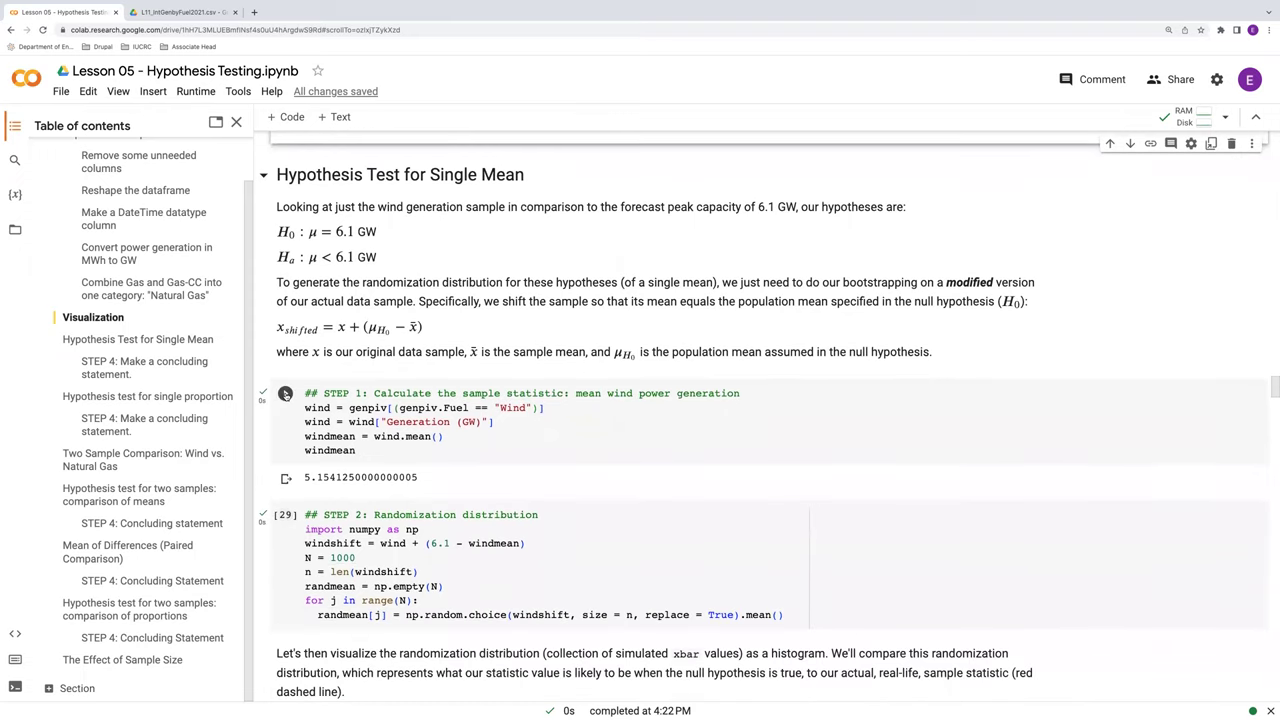
{"action": "left_click", "coordinate": [285, 393]}
{"action": "scroll", "coordinate": [325, 393], "scroll_direction": "down", "scroll_amount": 1}
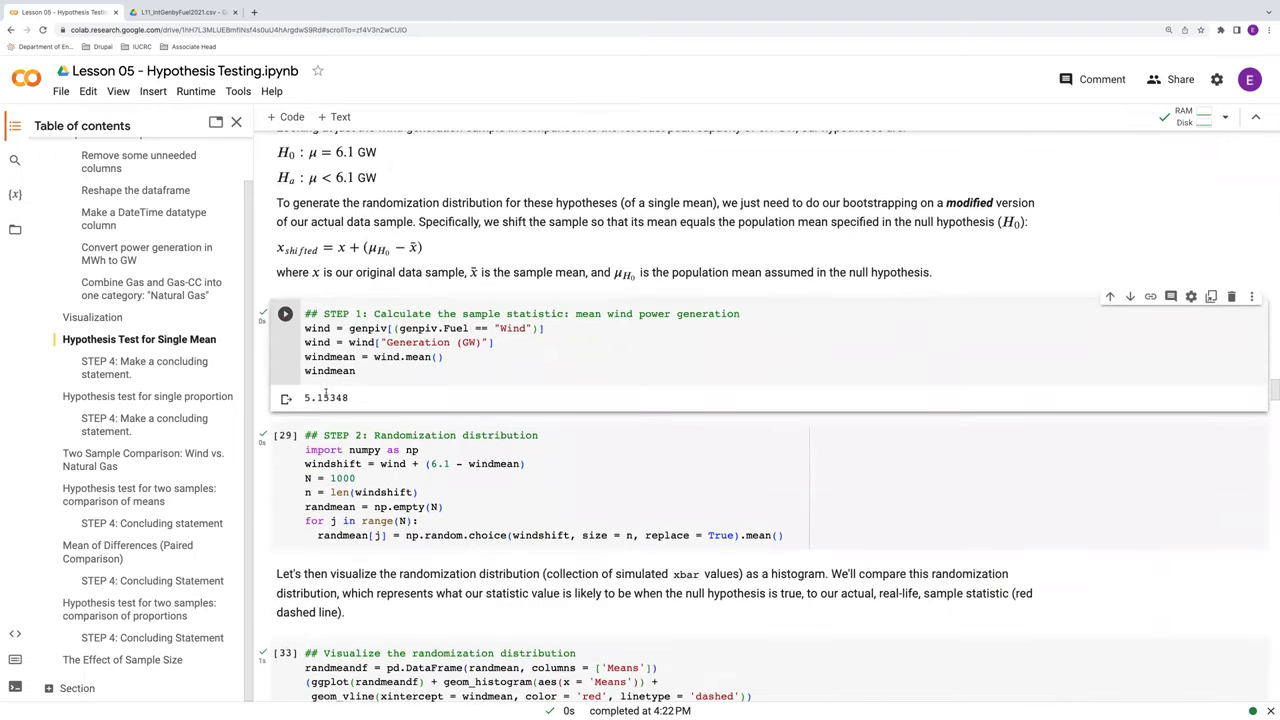
{"action": "scroll", "coordinate": [342, 385], "scroll_direction": "down", "scroll_amount": 1}
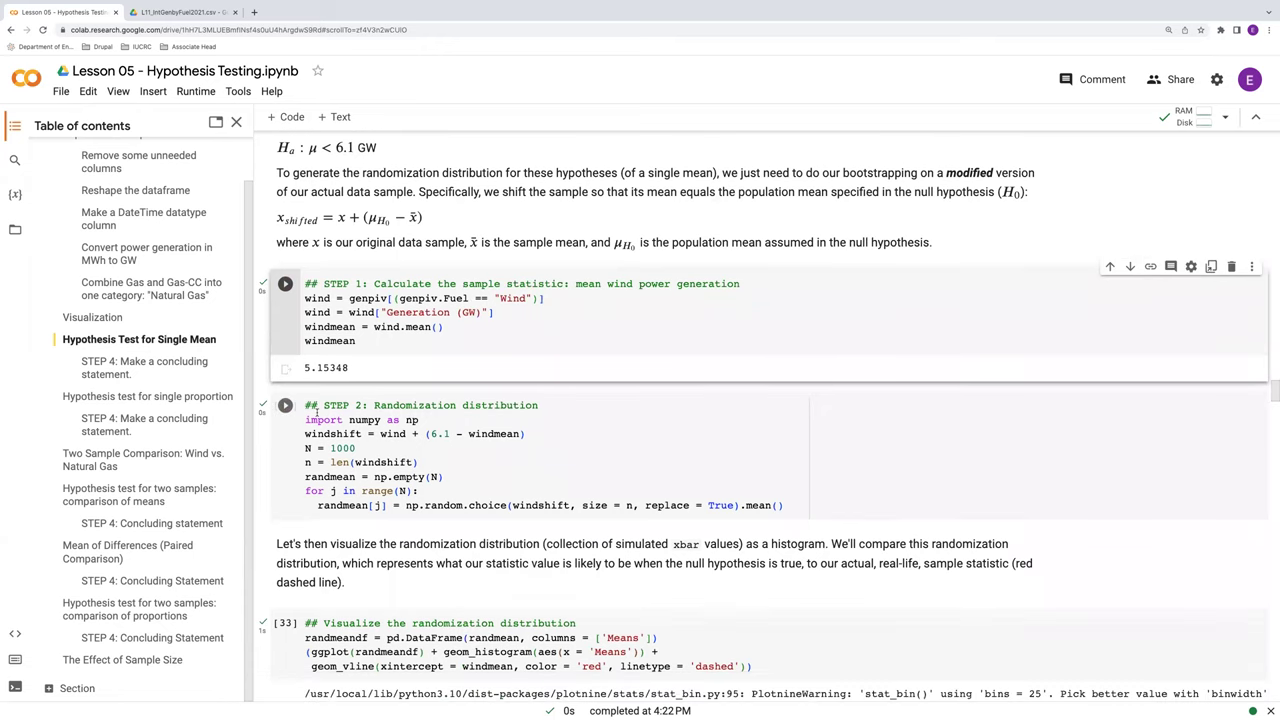
{"action": "left_click", "coordinate": [309, 411]}
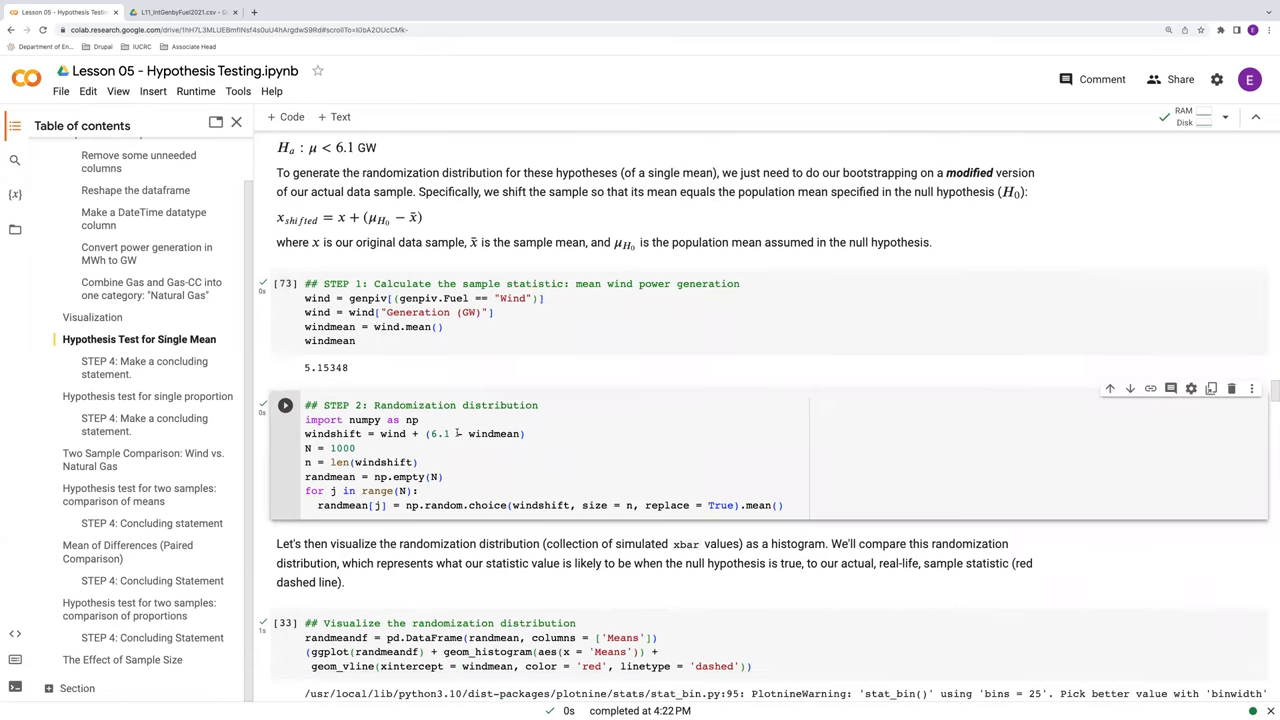
{"action": "scroll", "coordinate": [456, 433], "scroll_direction": "down", "scroll_amount": 3}
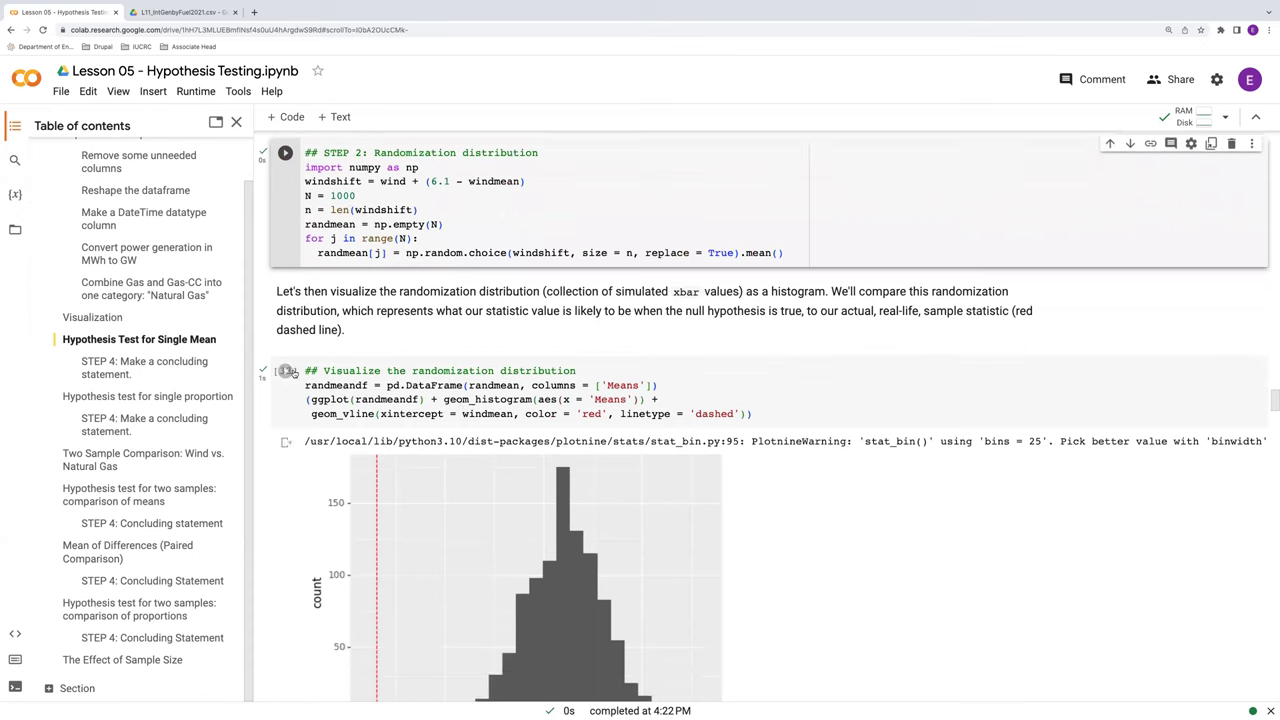
{"action": "left_click", "coordinate": [287, 372]}
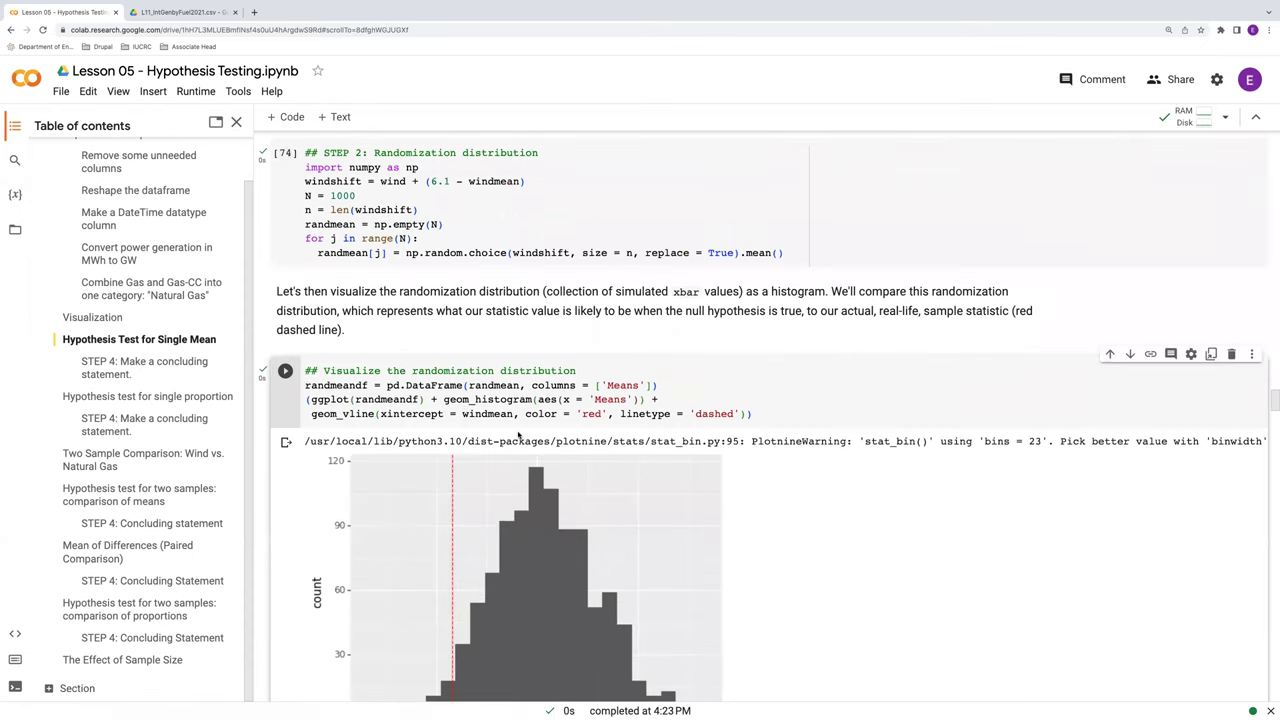
Recalculate the STEP 3 p-value, which now comes out as 0.042.
{"action": "scroll", "coordinate": [518, 435], "scroll_direction": "down", "scroll_amount": 4}
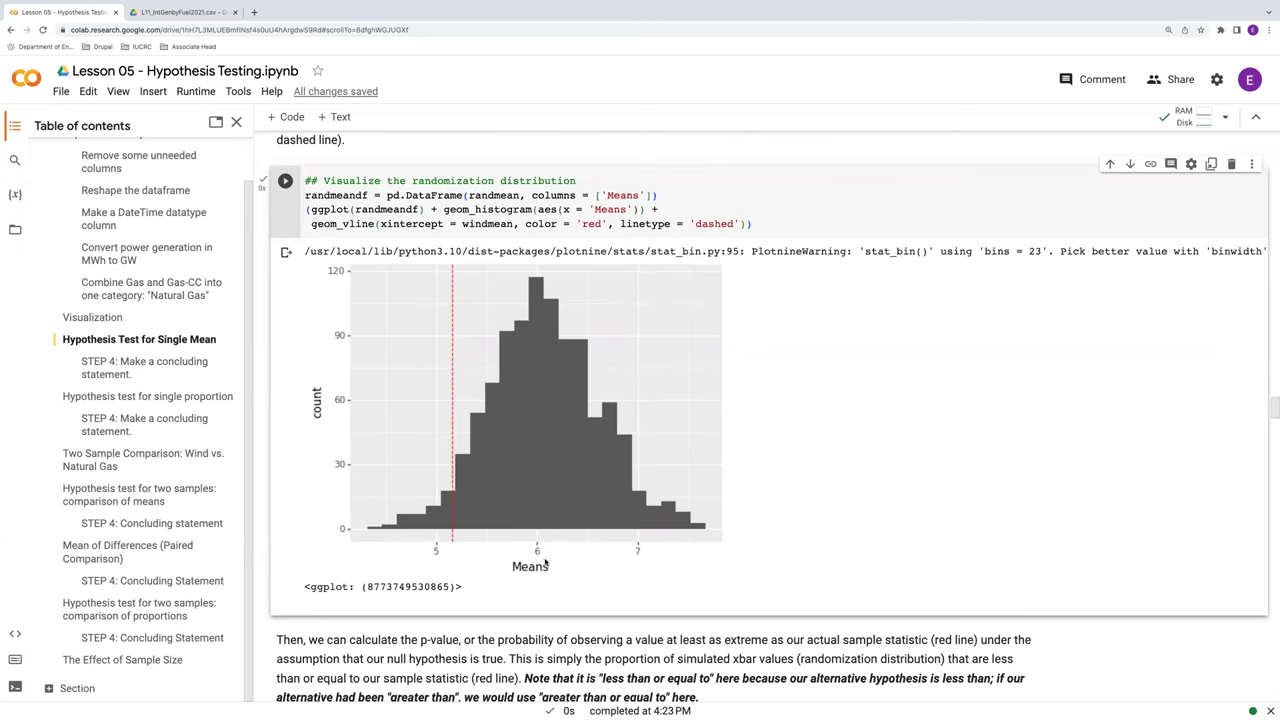
{"action": "scroll", "coordinate": [546, 562], "scroll_direction": "down", "scroll_amount": 2}
{"action": "scroll", "coordinate": [560, 541], "scroll_direction": "down", "scroll_amount": 2}
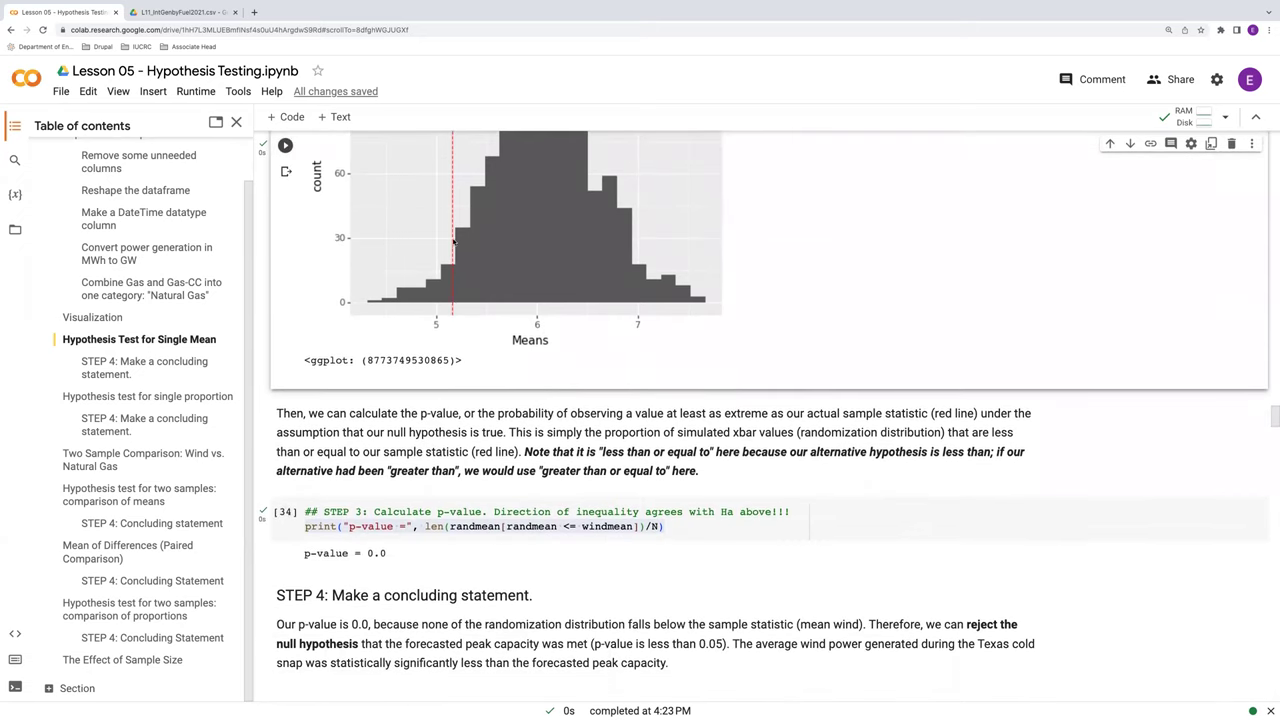
{"action": "left_click", "coordinate": [285, 512]}
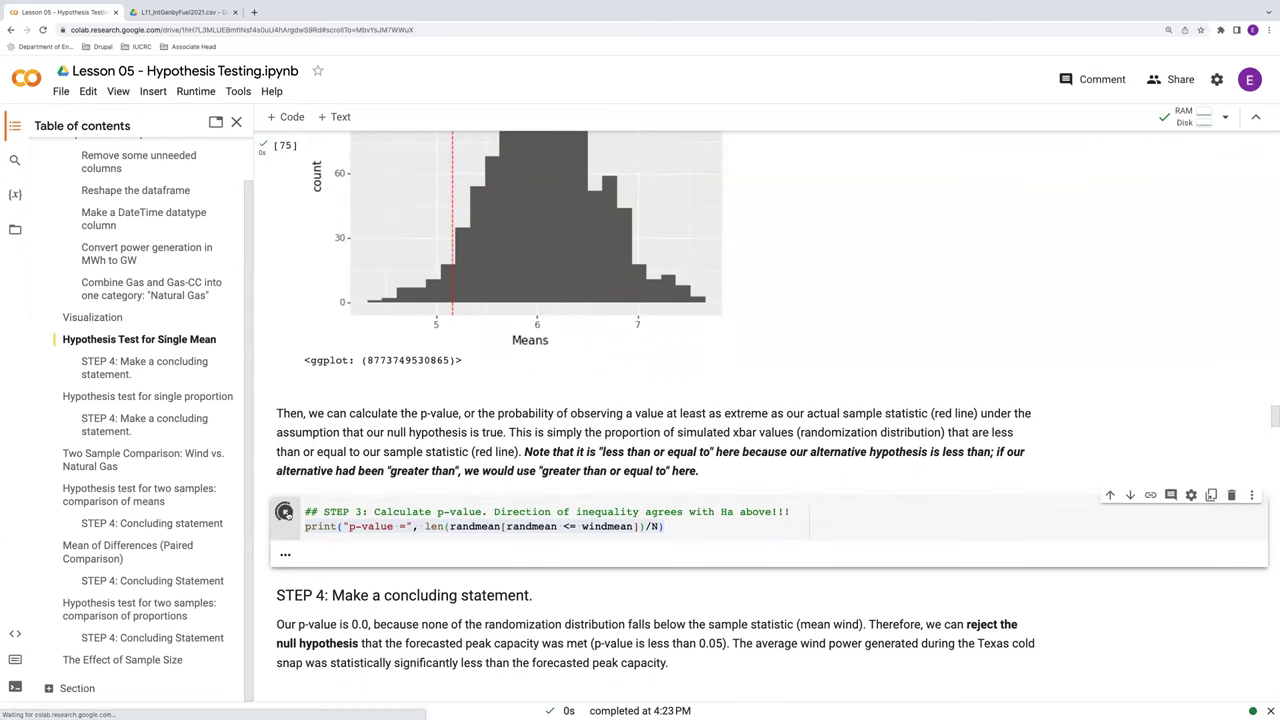
{"action": "left_click", "coordinate": [285, 512]}
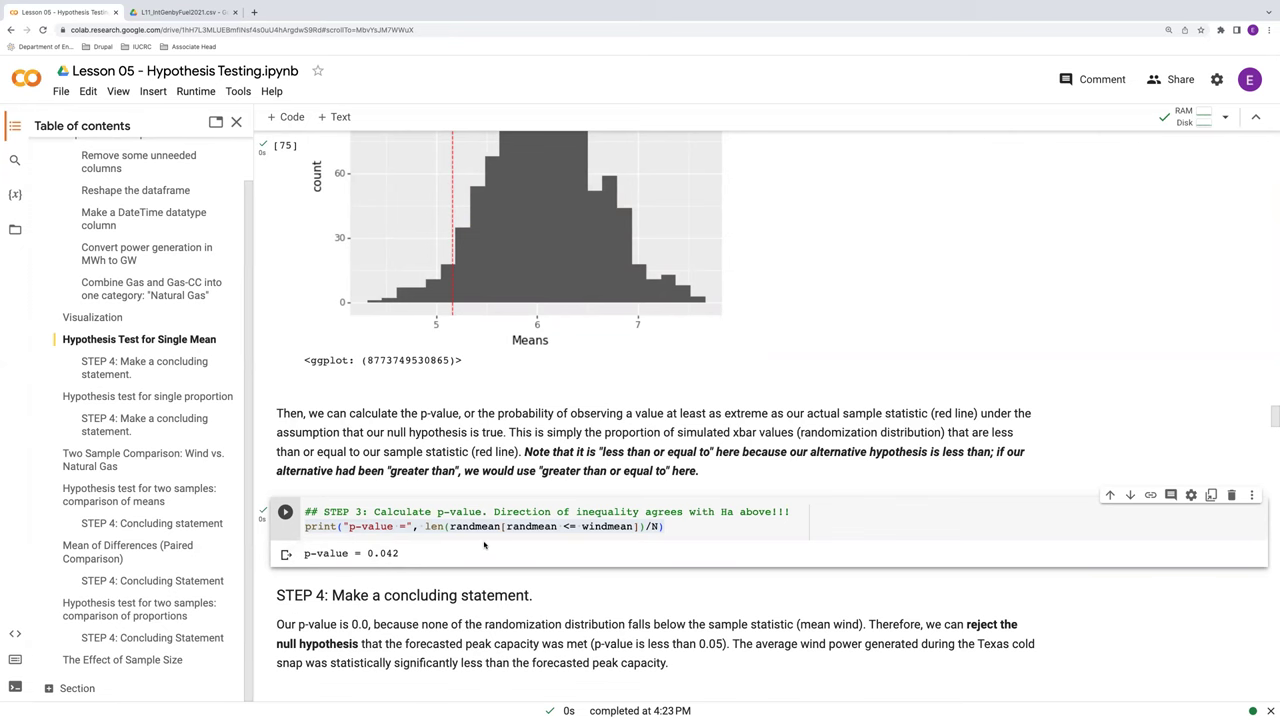
{"action": "scroll", "coordinate": [579, 610], "scroll_direction": "down", "scroll_amount": 1}
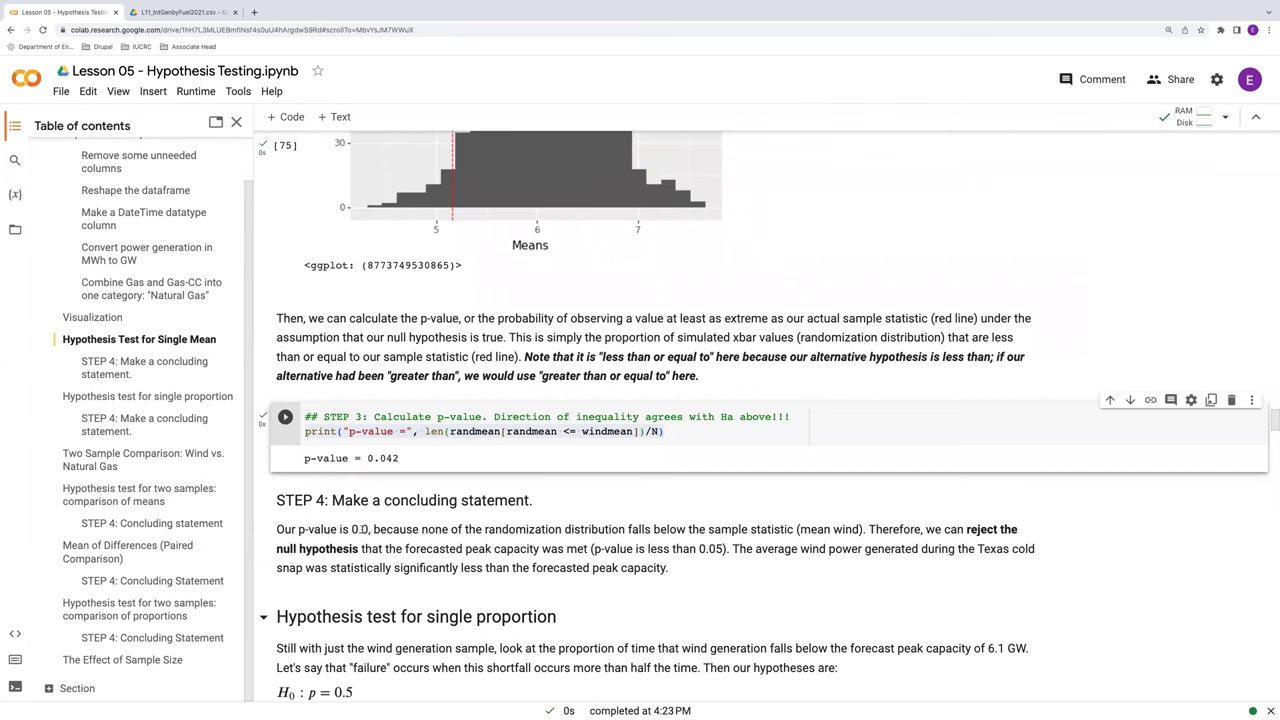
Change the STEP 4 p-value from 0.0 to 0.042 and delete the 'because none … (mean wind)' clause.
{"action": "double_click", "coordinate": [414, 565]}
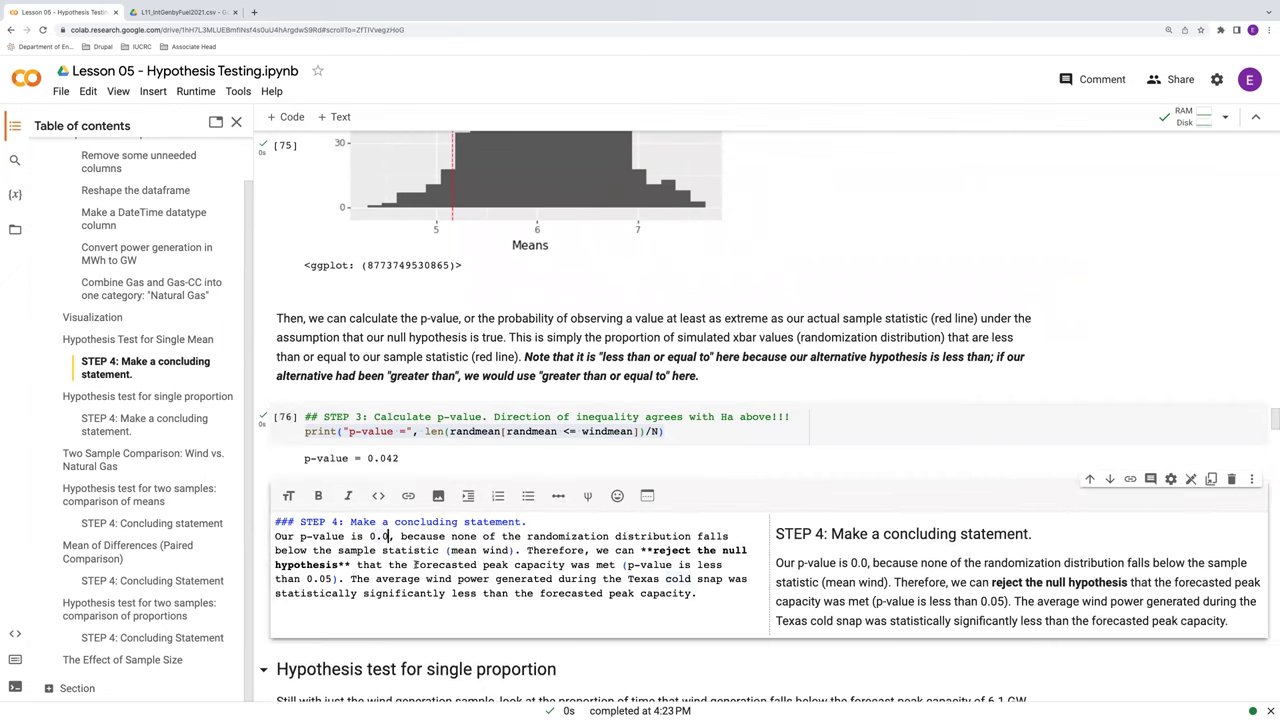
{"action": "type", "text": "42"}
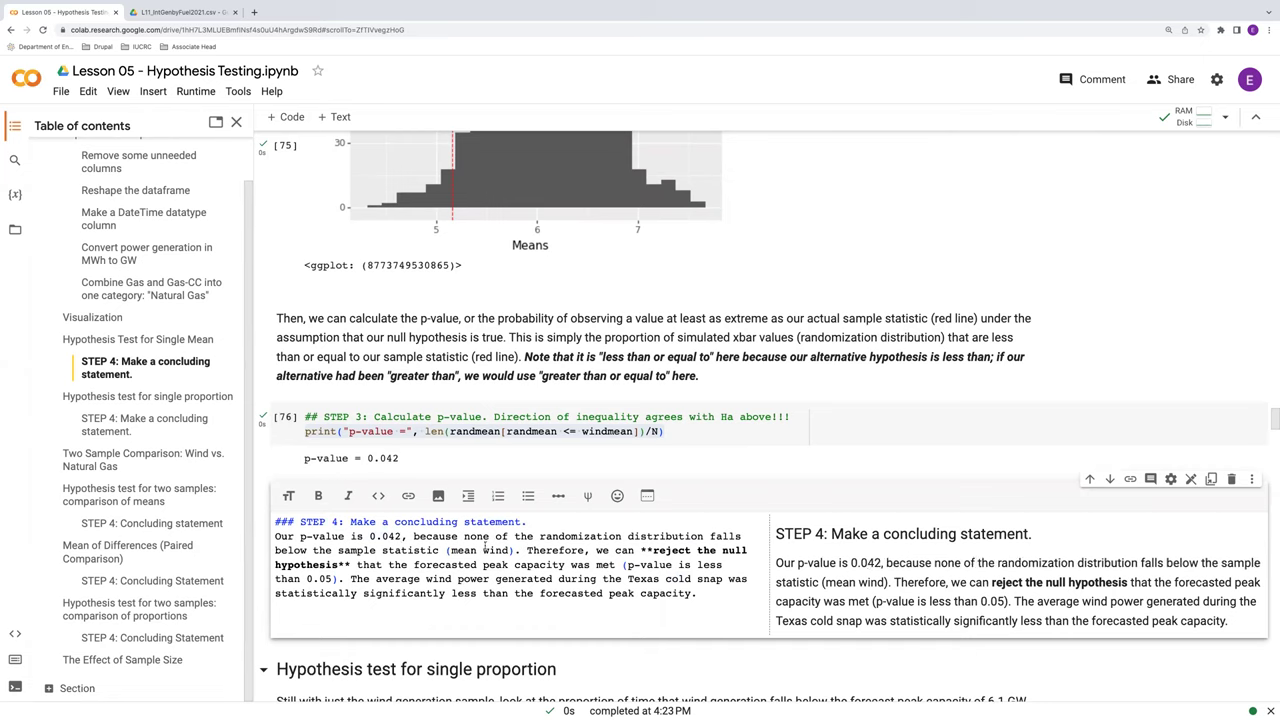
{"action": "left_click_drag", "start_coordinate": [412, 537], "coordinate": [517, 551]}
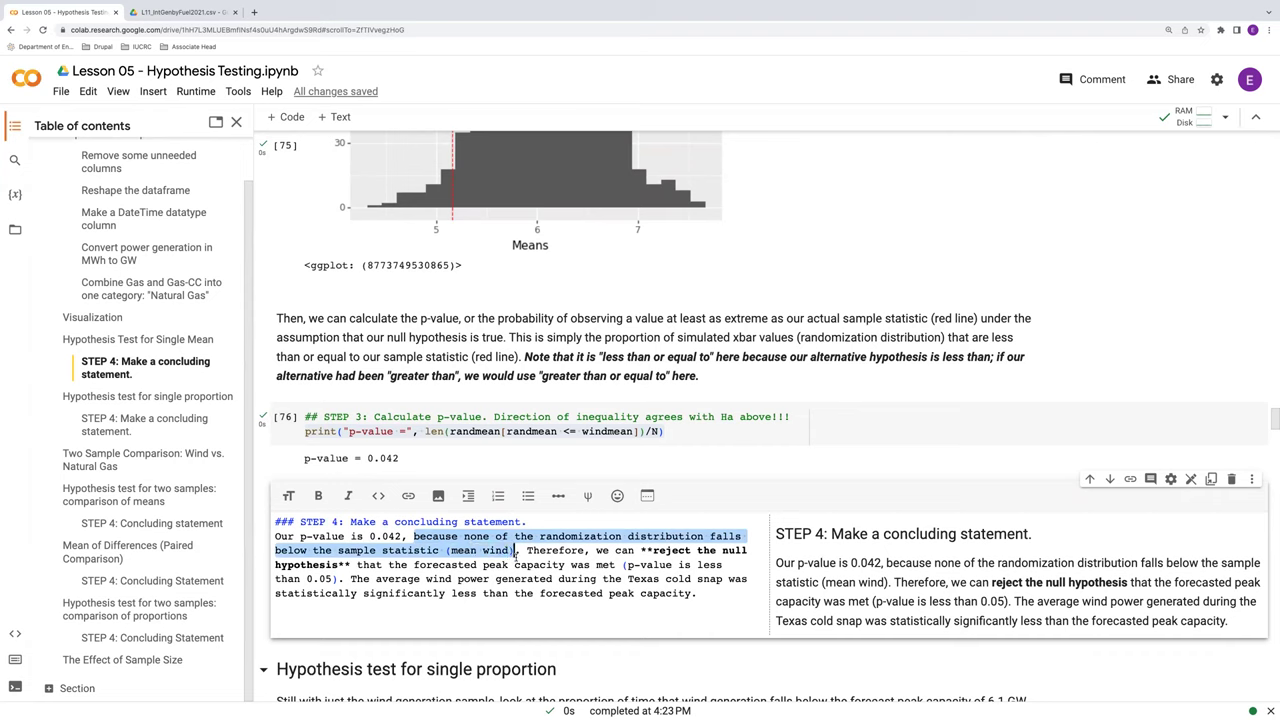
{"action": "key", "text": "BackSpace"}
{"action": "key", "text": "BackSpace"}
{"action": "key", "text": "BackSpace"}
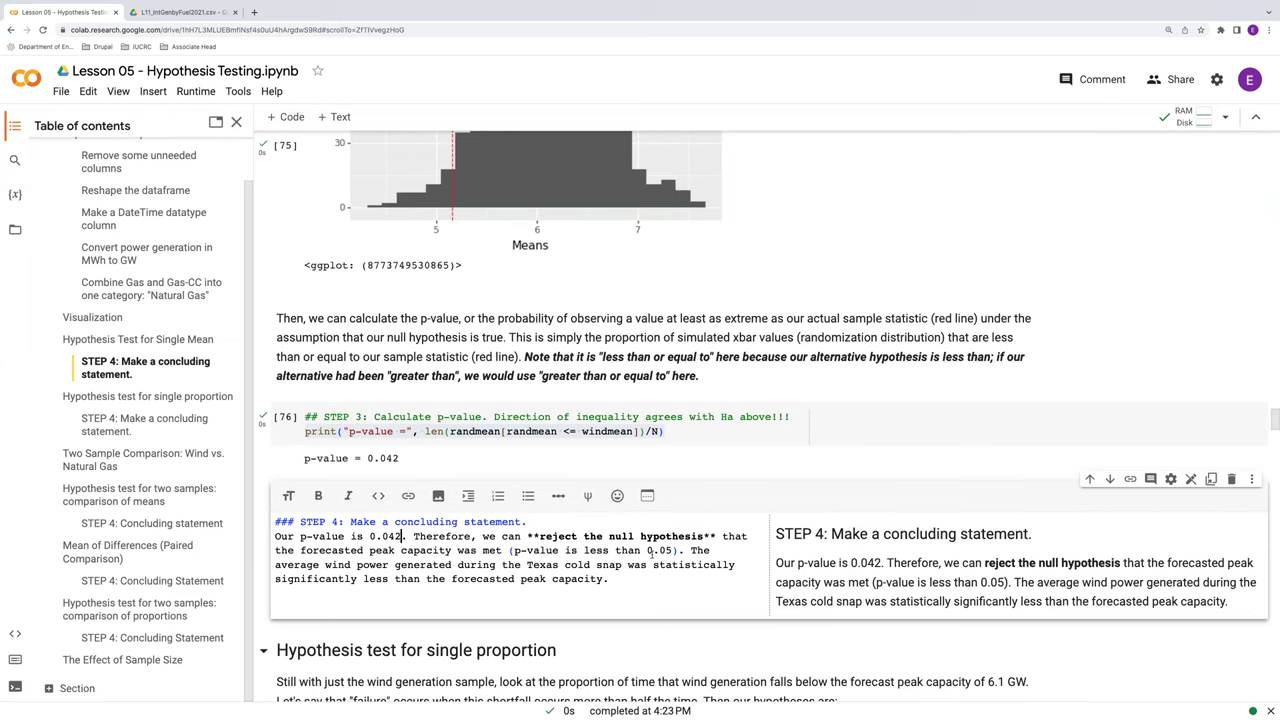
Re-run the STEP 1 sample proportion (now 0.7) and STEP 2 randomization distribution cells.
{"action": "scroll", "coordinate": [651, 553], "scroll_direction": "down", "scroll_amount": 1}
{"action": "scroll", "coordinate": [651, 557], "scroll_direction": "down", "scroll_amount": 3}
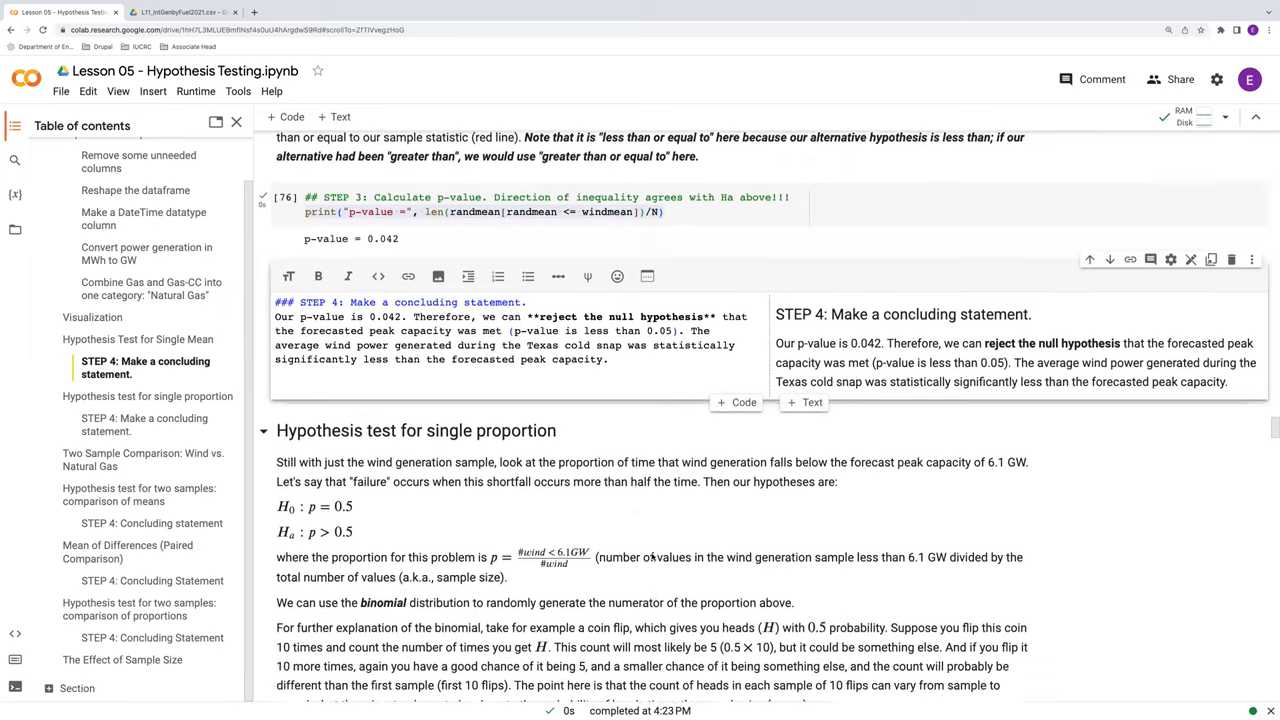
{"action": "scroll", "coordinate": [437, 450], "scroll_direction": "down", "scroll_amount": 5}
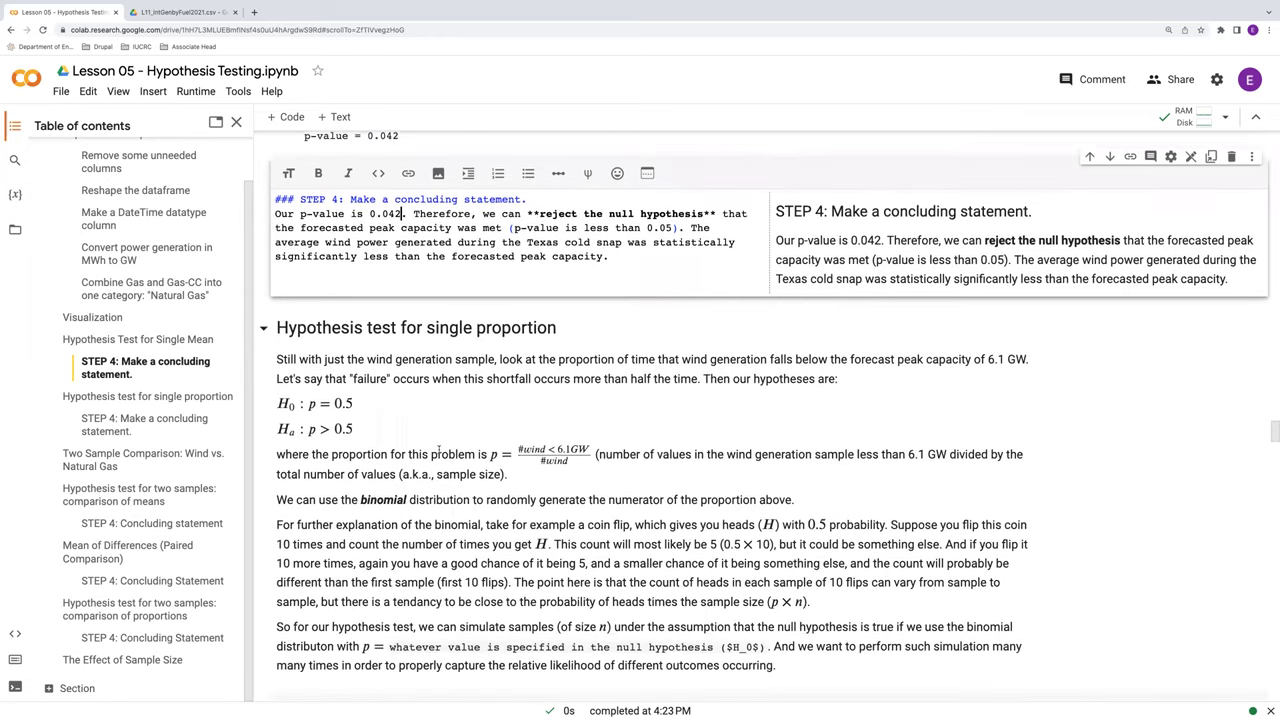
{"action": "scroll", "coordinate": [283, 369], "scroll_direction": "down", "scroll_amount": 1}
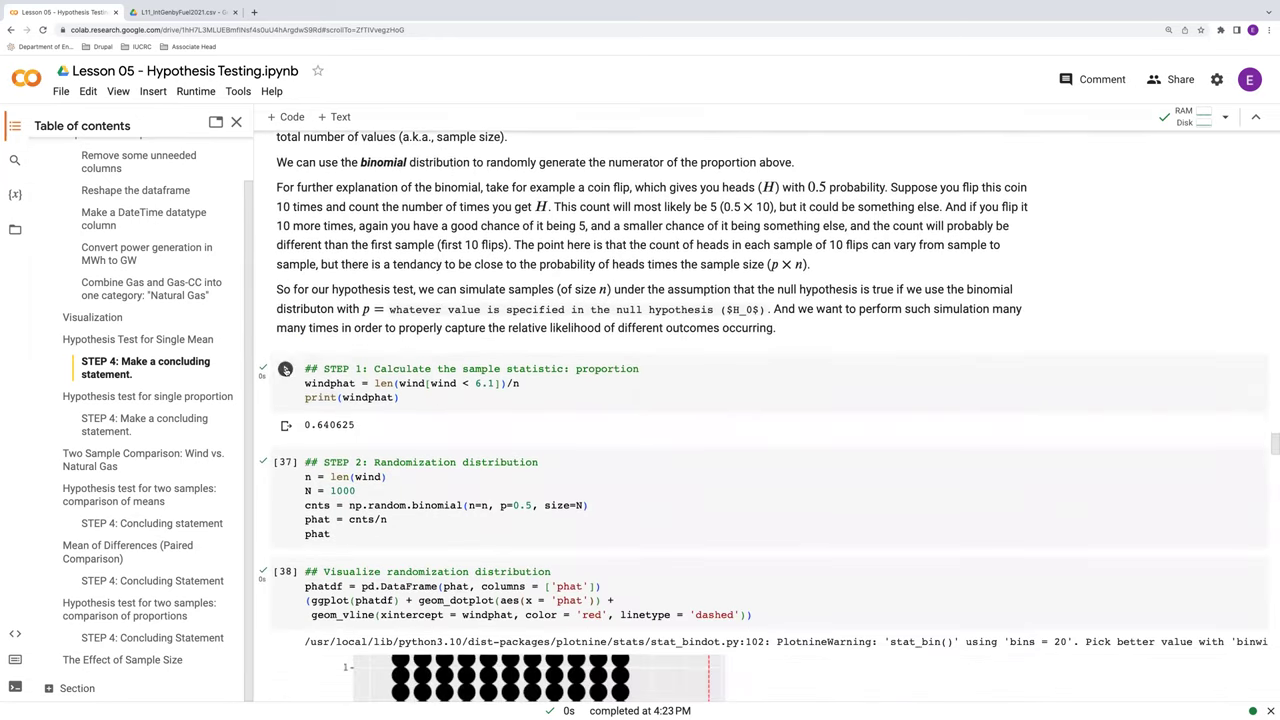
{"action": "left_click", "coordinate": [285, 368]}
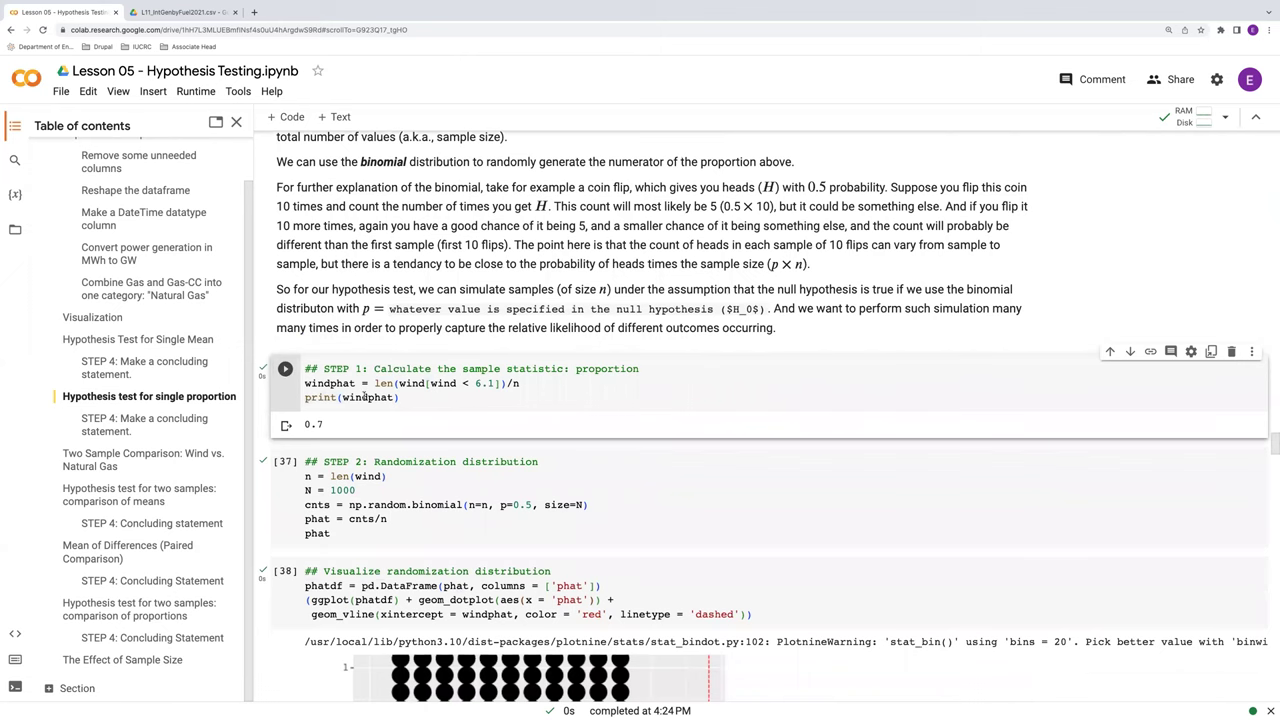
{"action": "scroll", "coordinate": [285, 460], "scroll_direction": "down", "scroll_amount": 1}
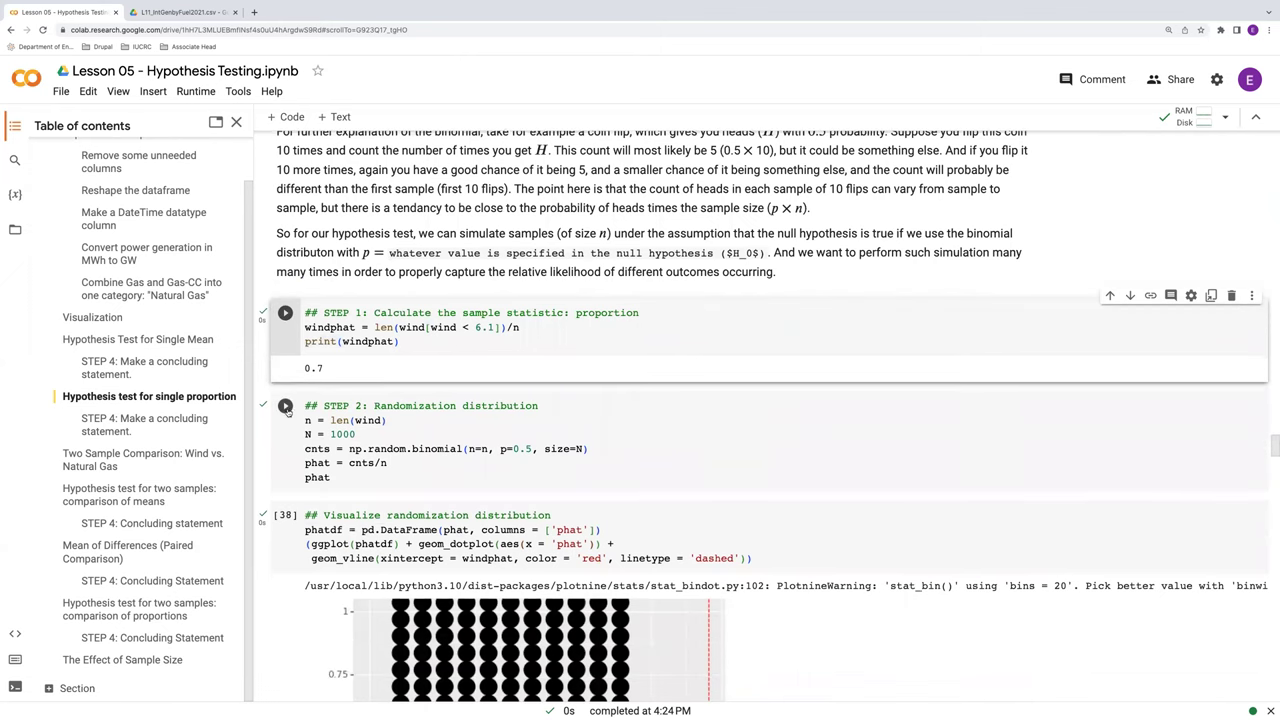
{"action": "left_click", "coordinate": [285, 405]}
Redraw the phat dot plot and recompute the STEP 3 p-value, now 0.061.
{"action": "scroll", "coordinate": [288, 408], "scroll_direction": "down", "scroll_amount": 10}
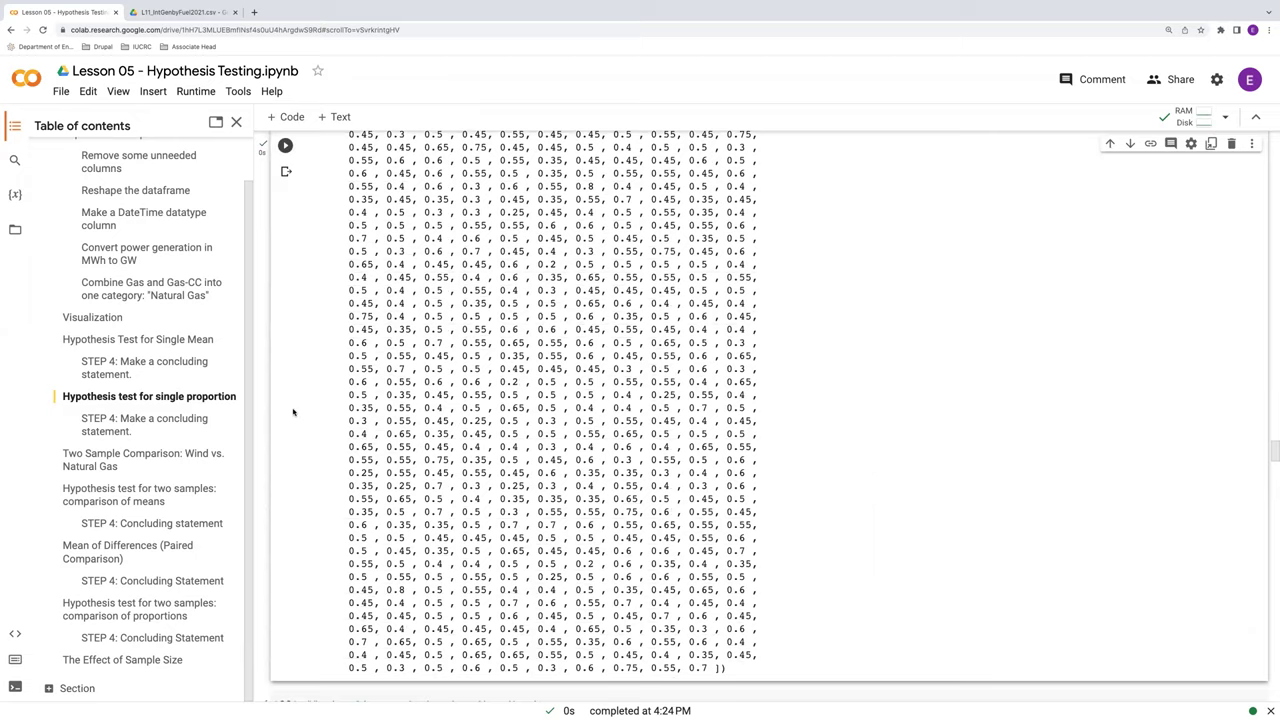
{"action": "scroll", "coordinate": [286, 323], "scroll_direction": "down", "scroll_amount": 2}
{"action": "left_click", "coordinate": [286, 320]}
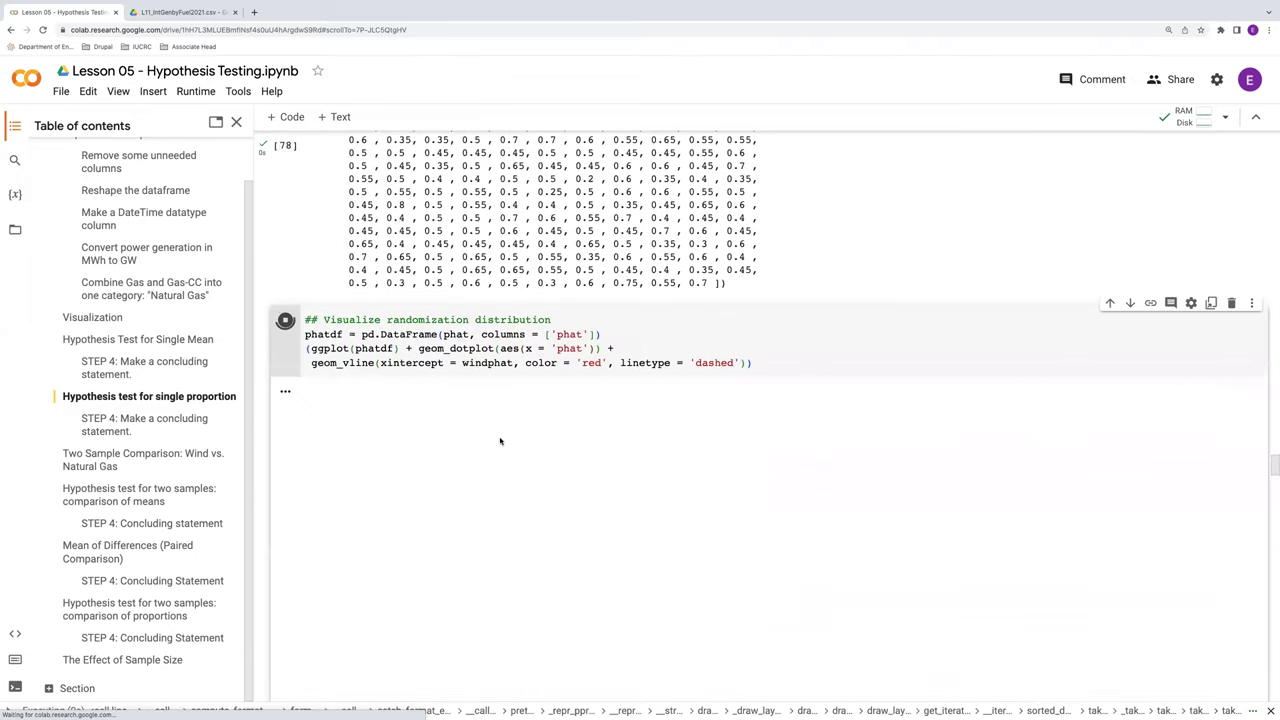
{"action": "scroll", "coordinate": [501, 440], "scroll_direction": "down", "scroll_amount": 2}
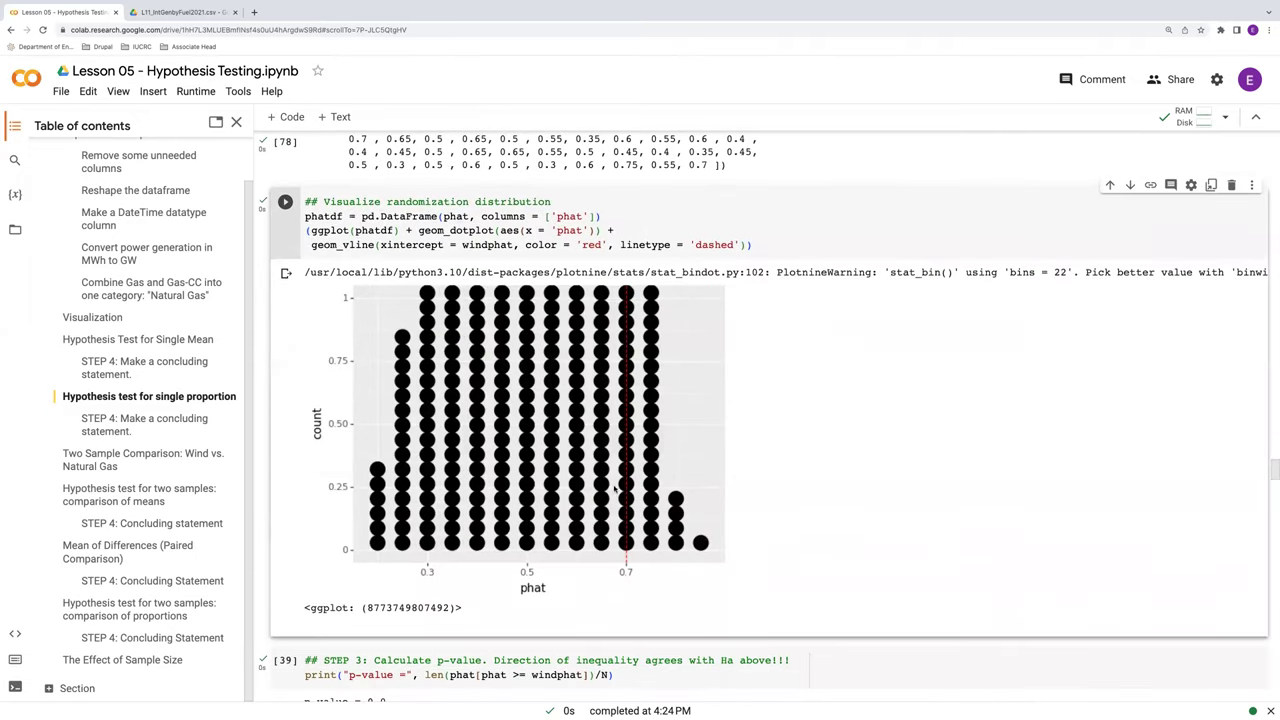
{"action": "scroll", "coordinate": [297, 481], "scroll_direction": "down", "scroll_amount": 4}
{"action": "left_click", "coordinate": [286, 477]}
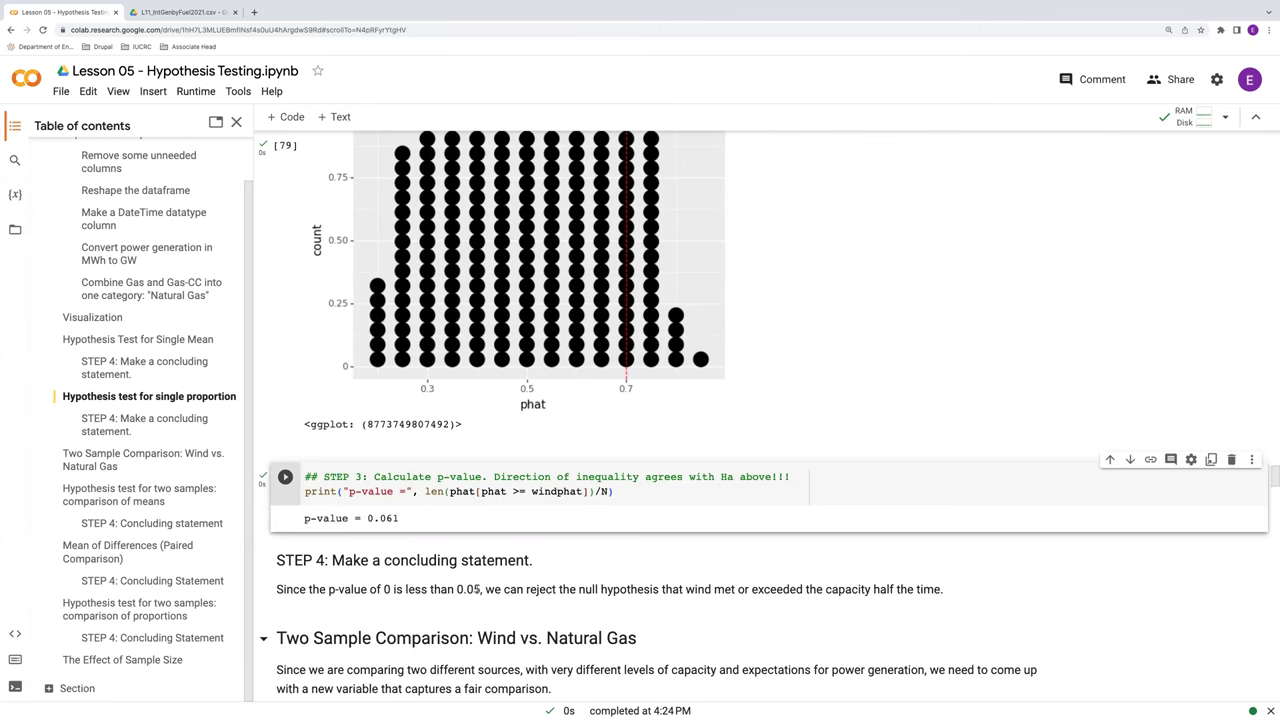
Edit the STEP 4 conclusion to read p-value 0.061, MORE than 0.05, so we fail to reject.
{"action": "double_click", "coordinate": [468, 589]}
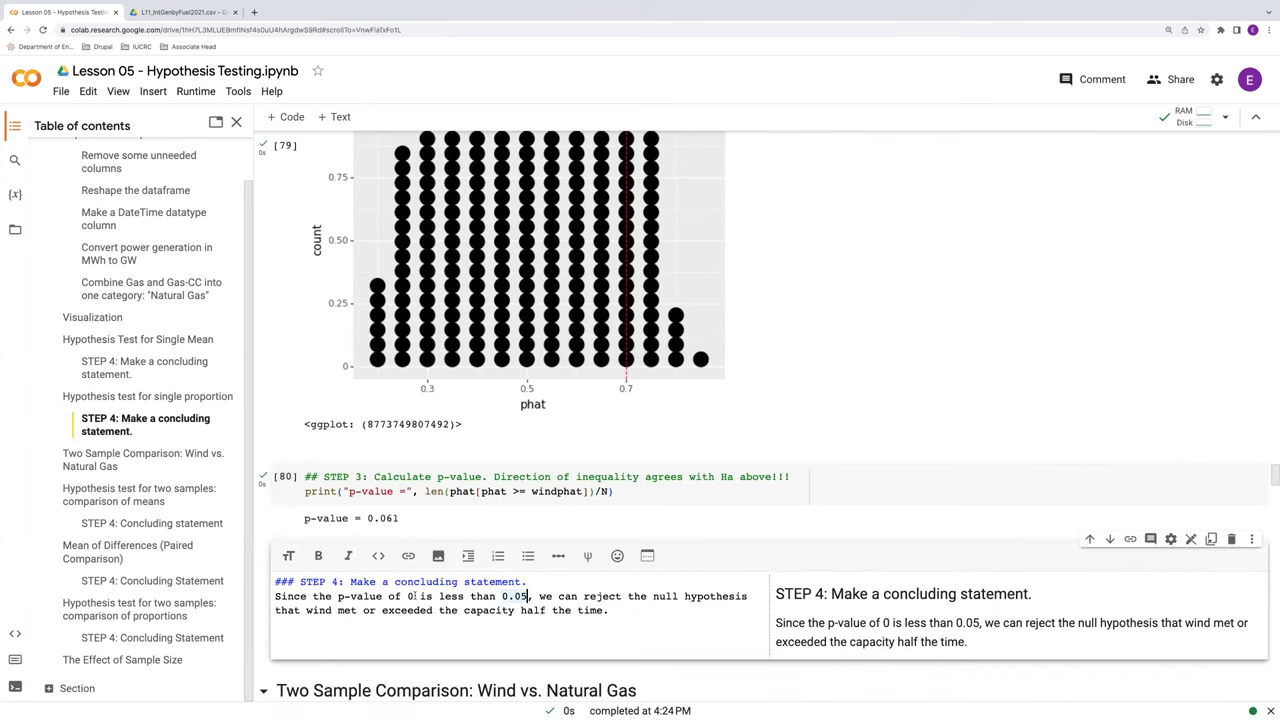
{"action": "left_click", "coordinate": [413, 596]}
{"action": "type", "text": "."}
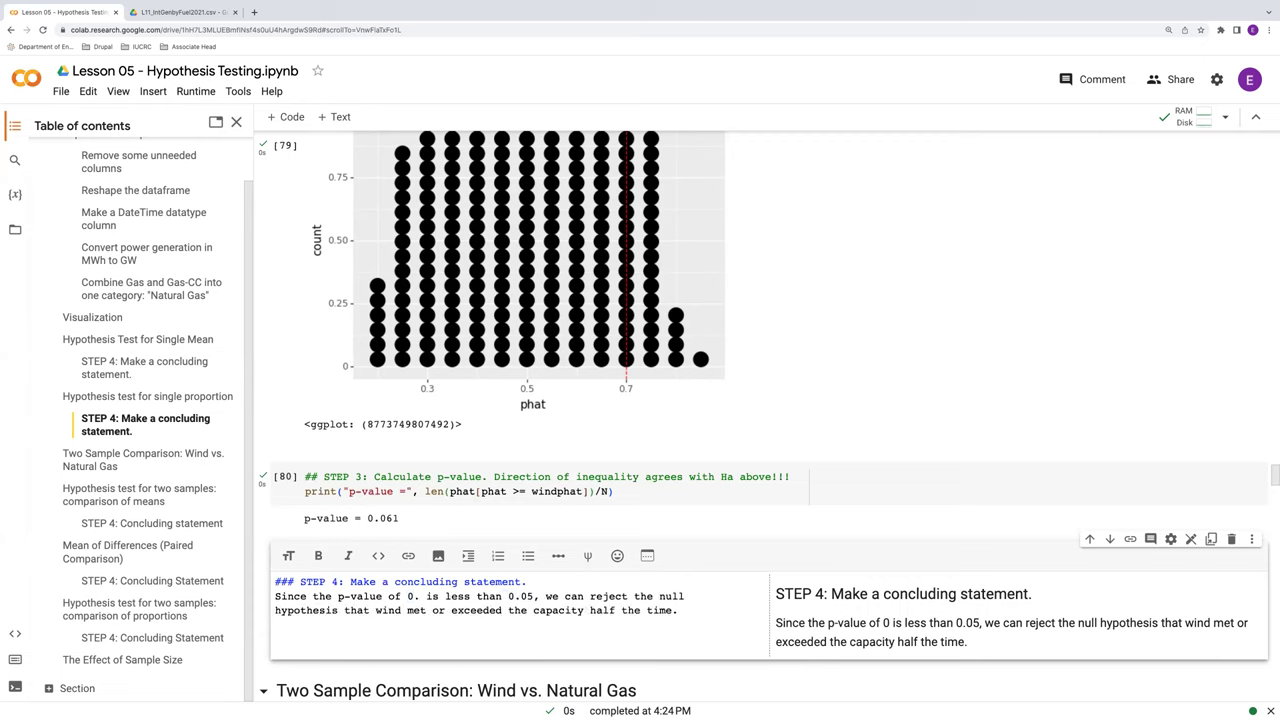
{"action": "type", "text": "061"}
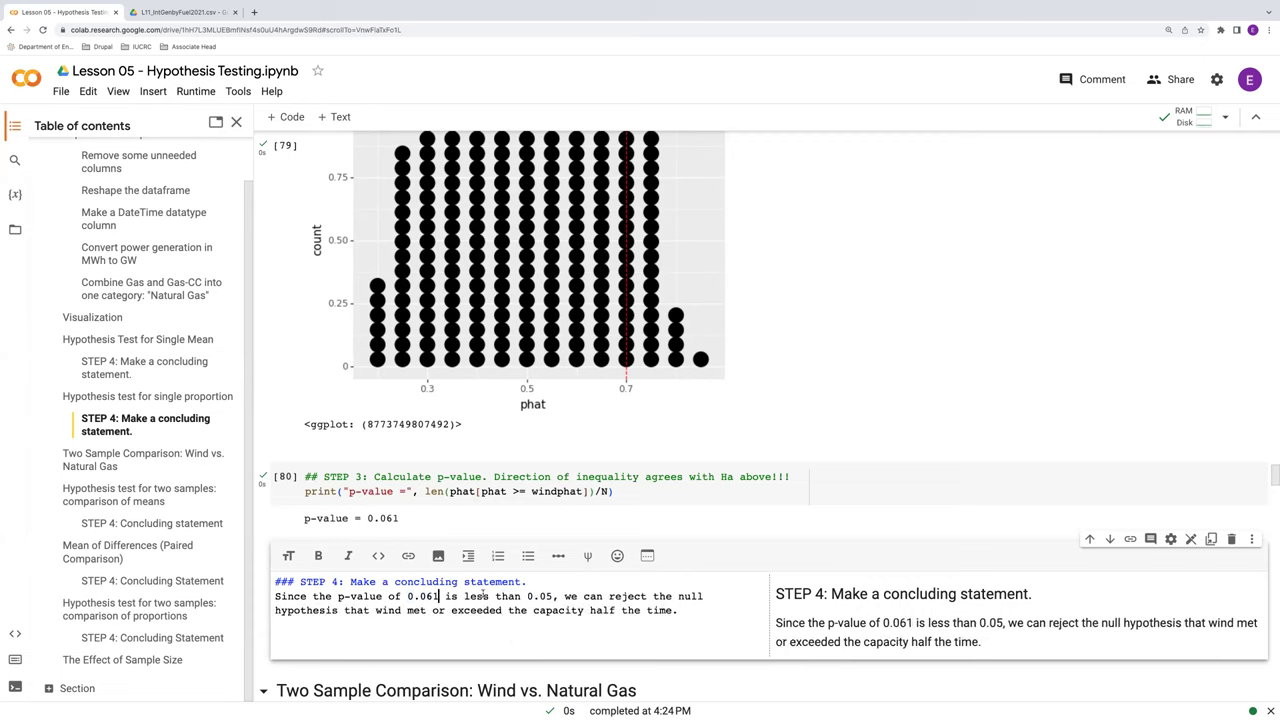
{"action": "left_click_drag", "start_coordinate": [464, 596], "coordinate": [490, 597]}
{"action": "type", "text": "MORE"}
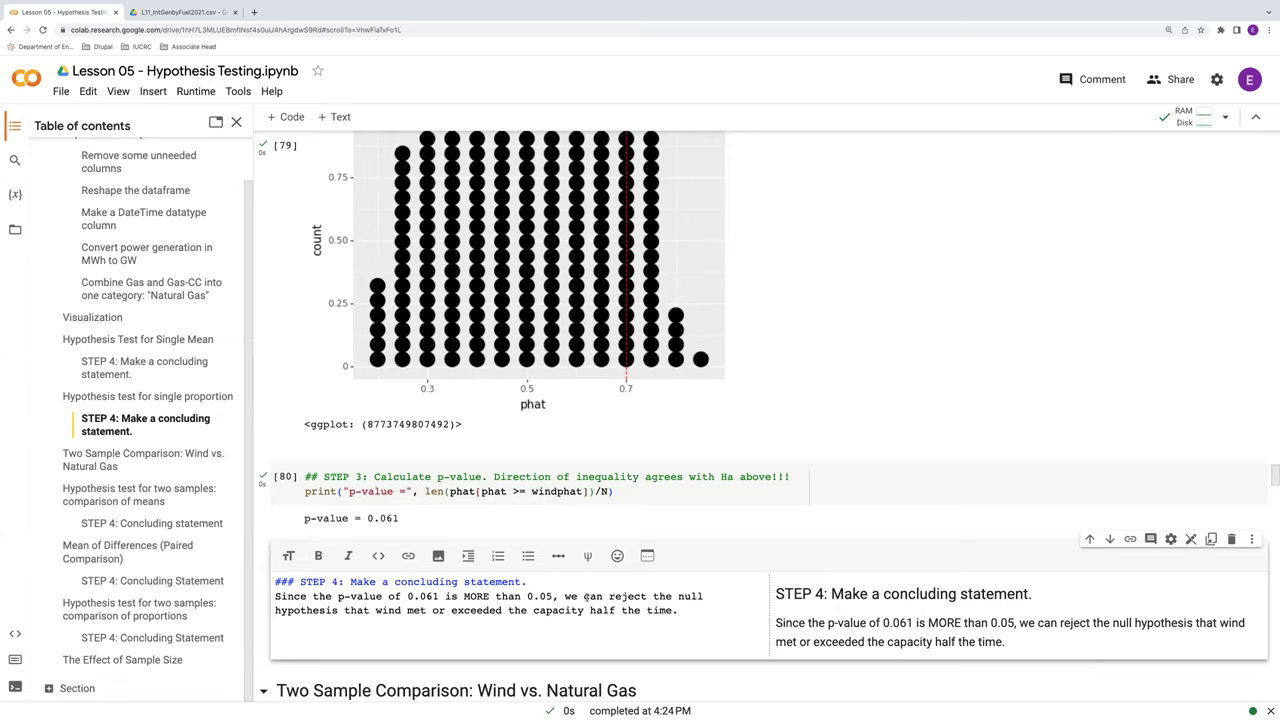
{"action": "double_click", "coordinate": [586, 596]}
{"action": "type", "text": "fail to"}
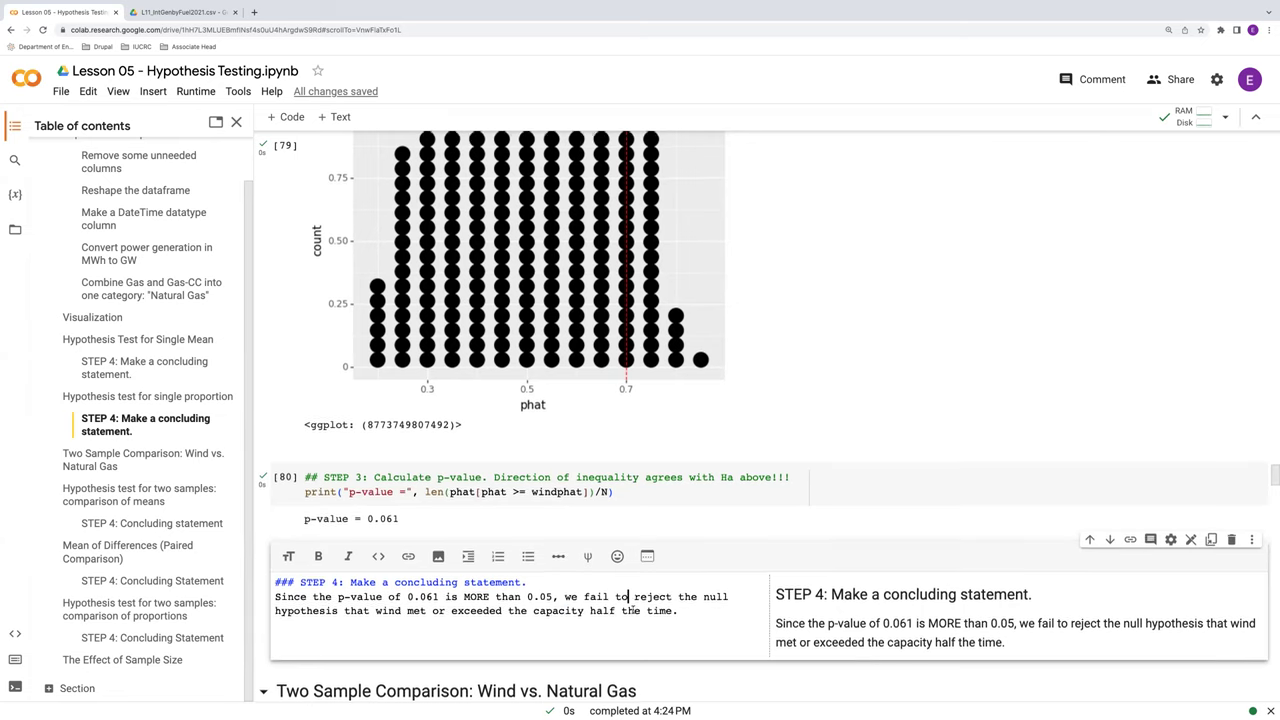
Check the hypotheses above, then click the Two Sample Comparison cell to render the edited conclusion.
{"action": "scroll", "coordinate": [633, 609], "scroll_direction": "up", "scroll_amount": 10}
{"action": "scroll", "coordinate": [880, 488], "scroll_direction": "up", "scroll_amount": 10}
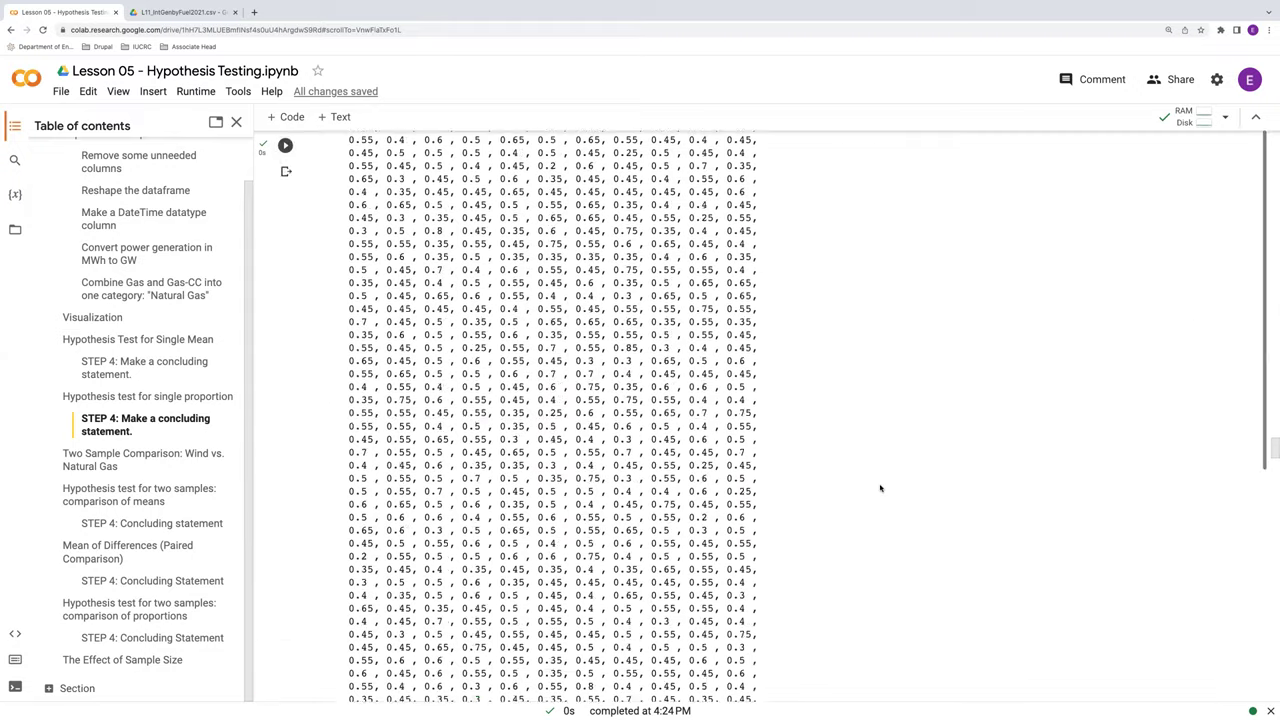
{"action": "scroll", "coordinate": [880, 488], "scroll_direction": "up", "scroll_amount": 5}
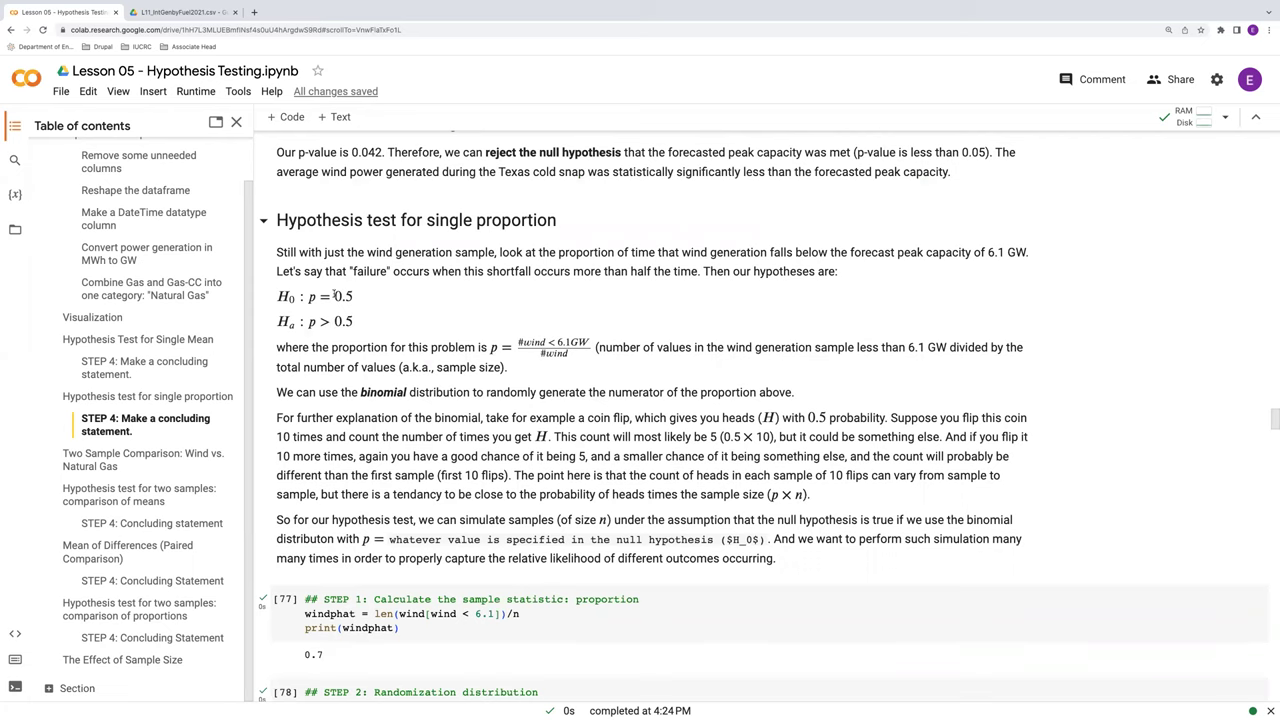
{"action": "scroll", "coordinate": [997, 493], "scroll_direction": "down", "scroll_amount": 15}
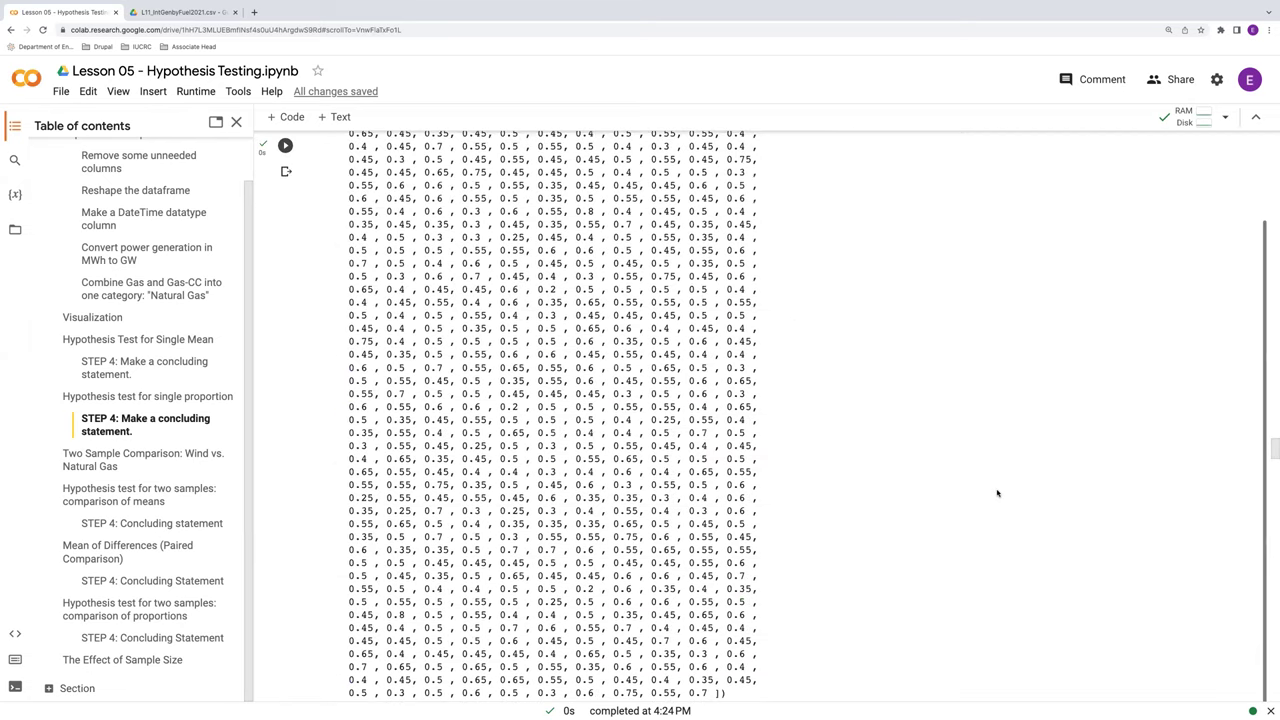
{"action": "scroll", "coordinate": [997, 493], "scroll_direction": "down", "scroll_amount": 10}
{"action": "scroll", "coordinate": [687, 473], "scroll_direction": "down", "scroll_amount": 2}
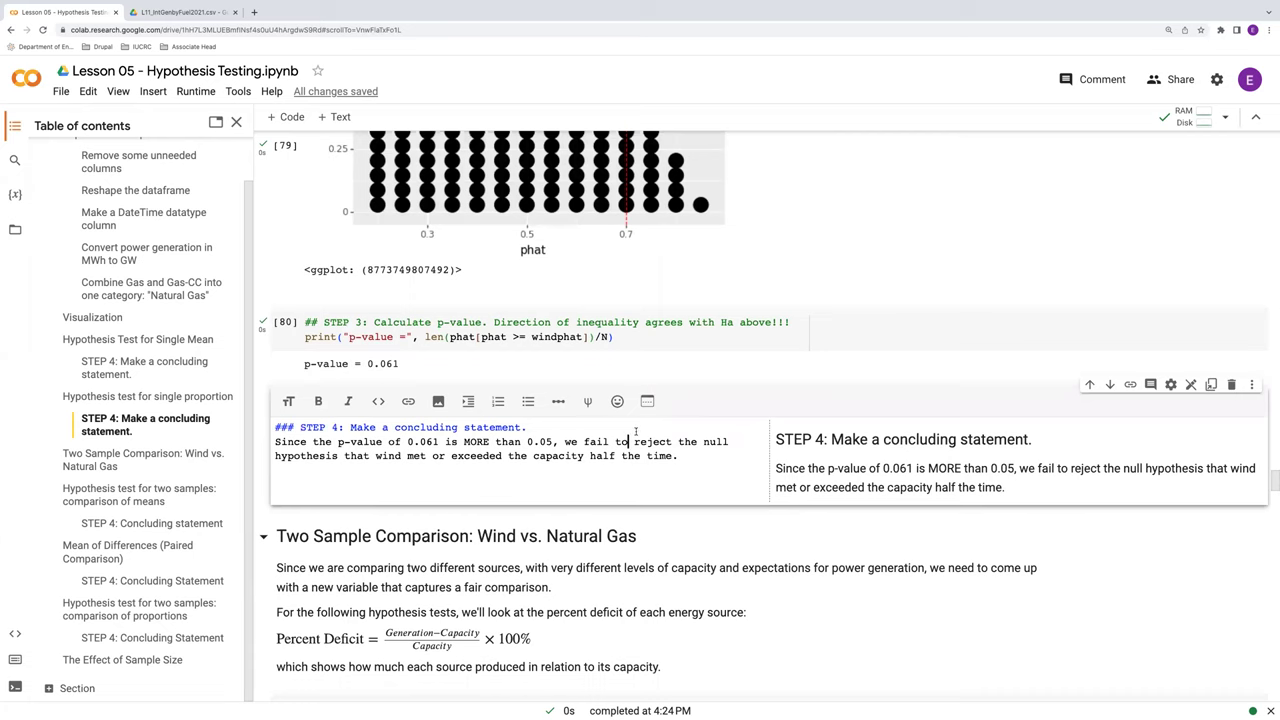
{"action": "scroll", "coordinate": [851, 458], "scroll_direction": "up", "scroll_amount": 6}
{"action": "scroll", "coordinate": [860, 459], "scroll_direction": "up", "scroll_amount": 5}
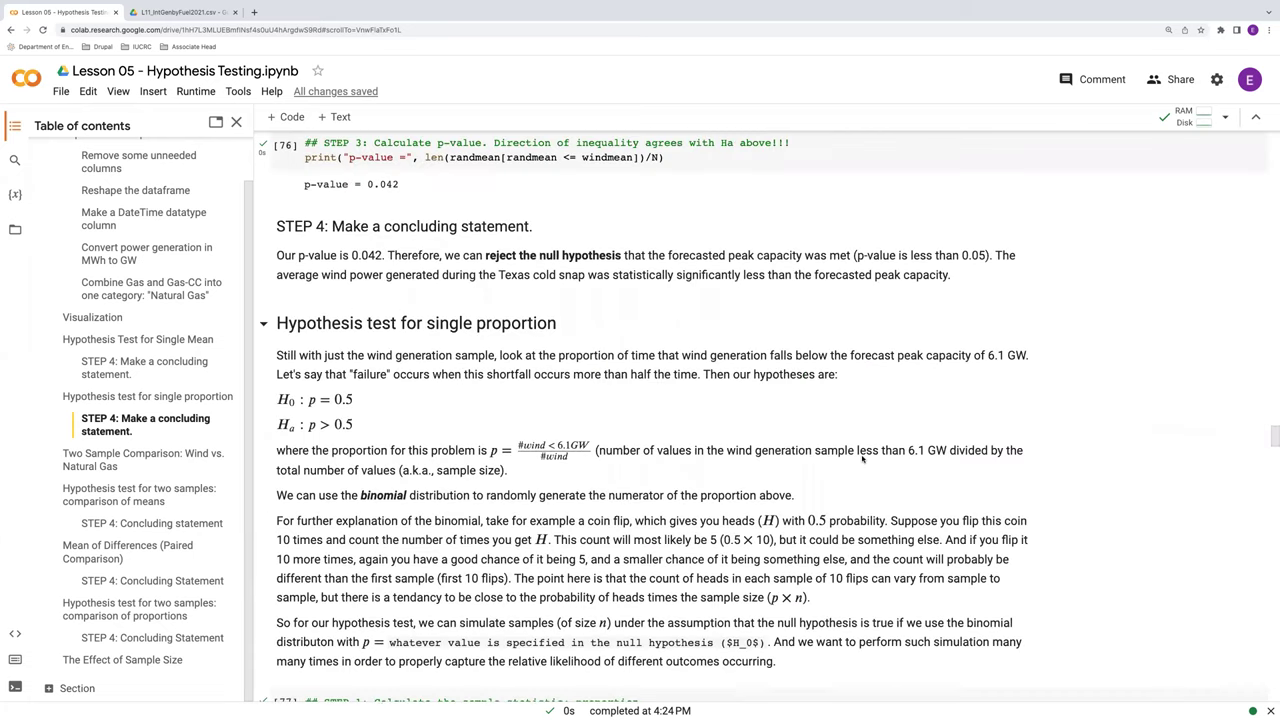
{"action": "scroll", "coordinate": [862, 458], "scroll_direction": "down", "scroll_amount": 4}
{"action": "scroll", "coordinate": [840, 459], "scroll_direction": "up", "scroll_amount": 5}
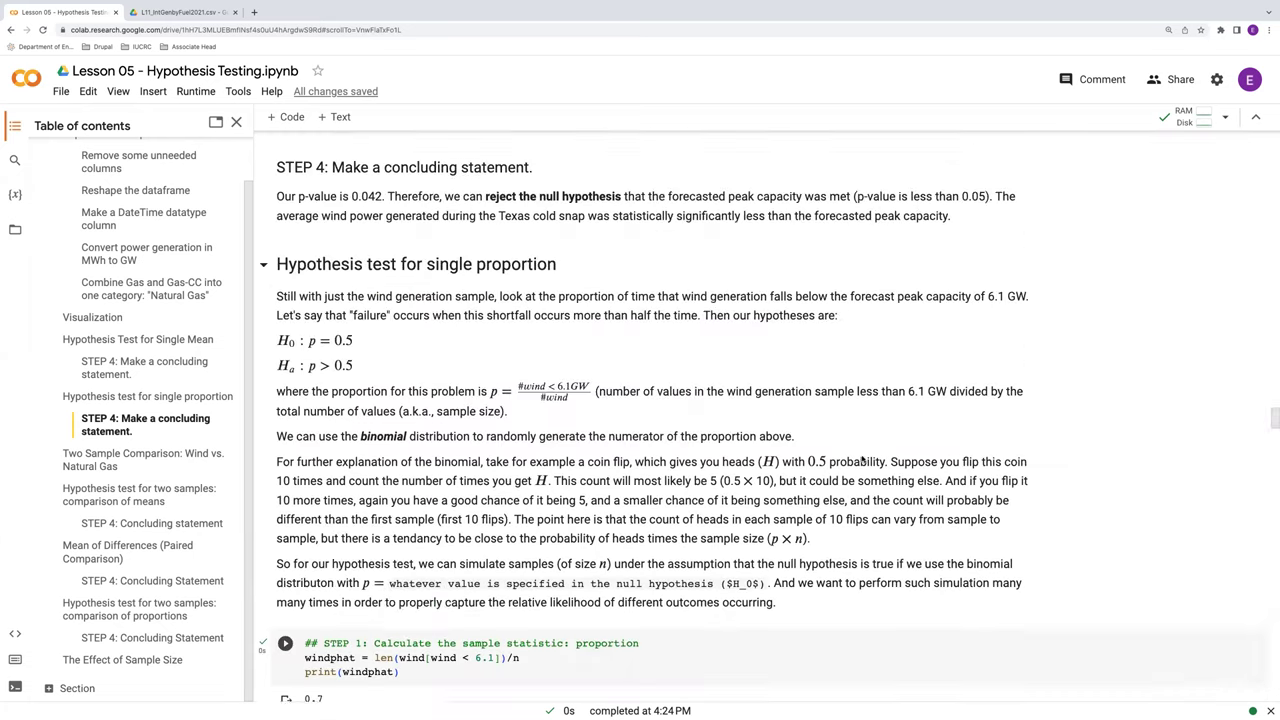
{"action": "scroll", "coordinate": [333, 460], "scroll_direction": "up", "scroll_amount": 1}
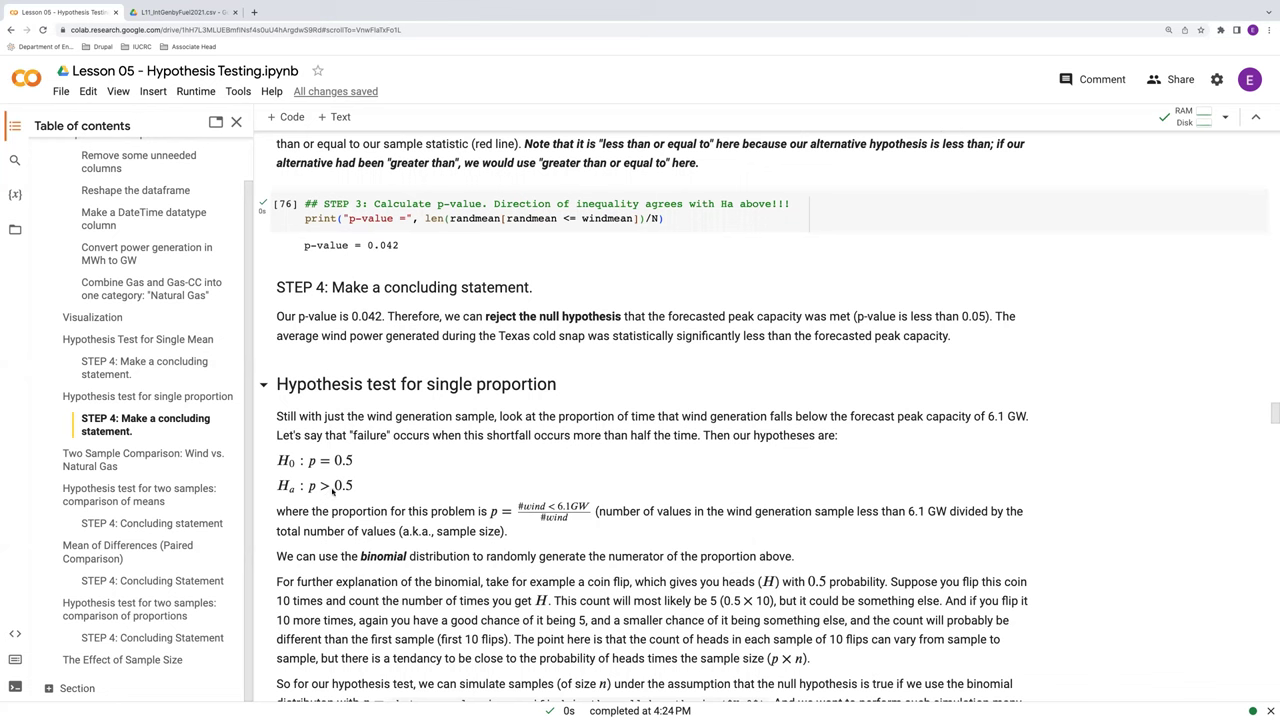
{"action": "scroll", "coordinate": [1121, 543], "scroll_direction": "down", "scroll_amount": 10}
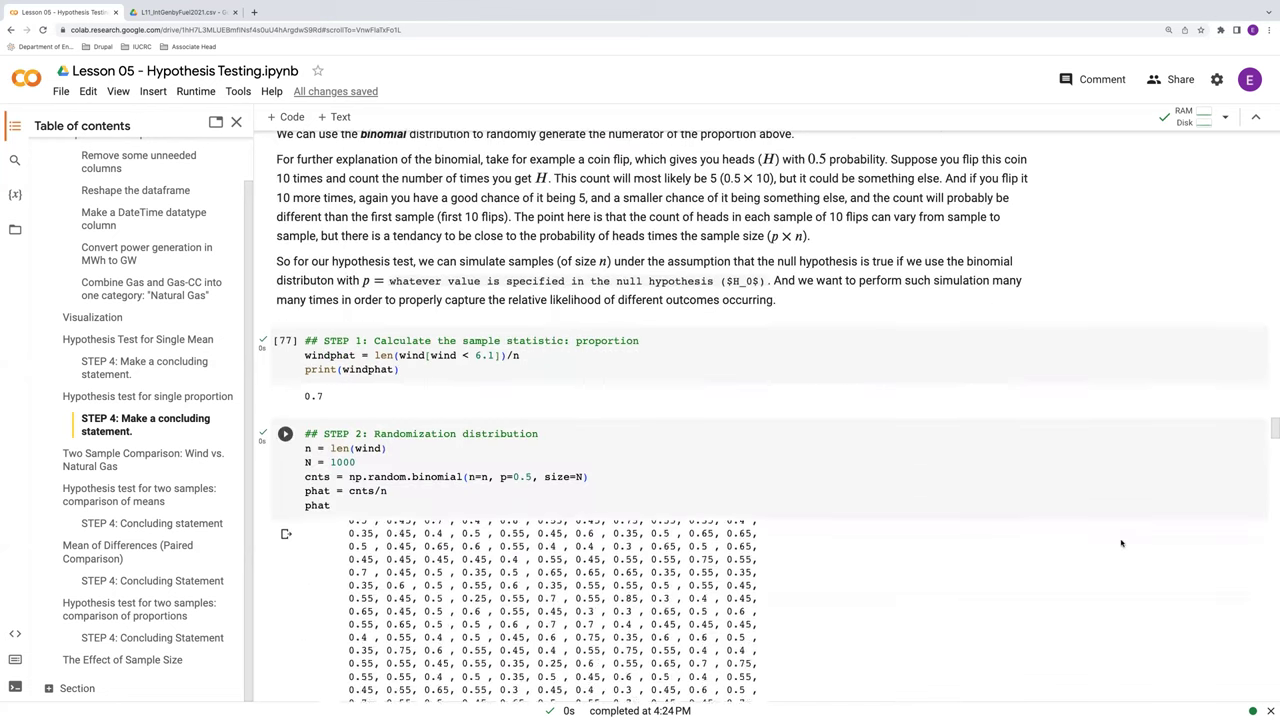
{"action": "scroll", "coordinate": [1121, 543], "scroll_direction": "down", "scroll_amount": 5}
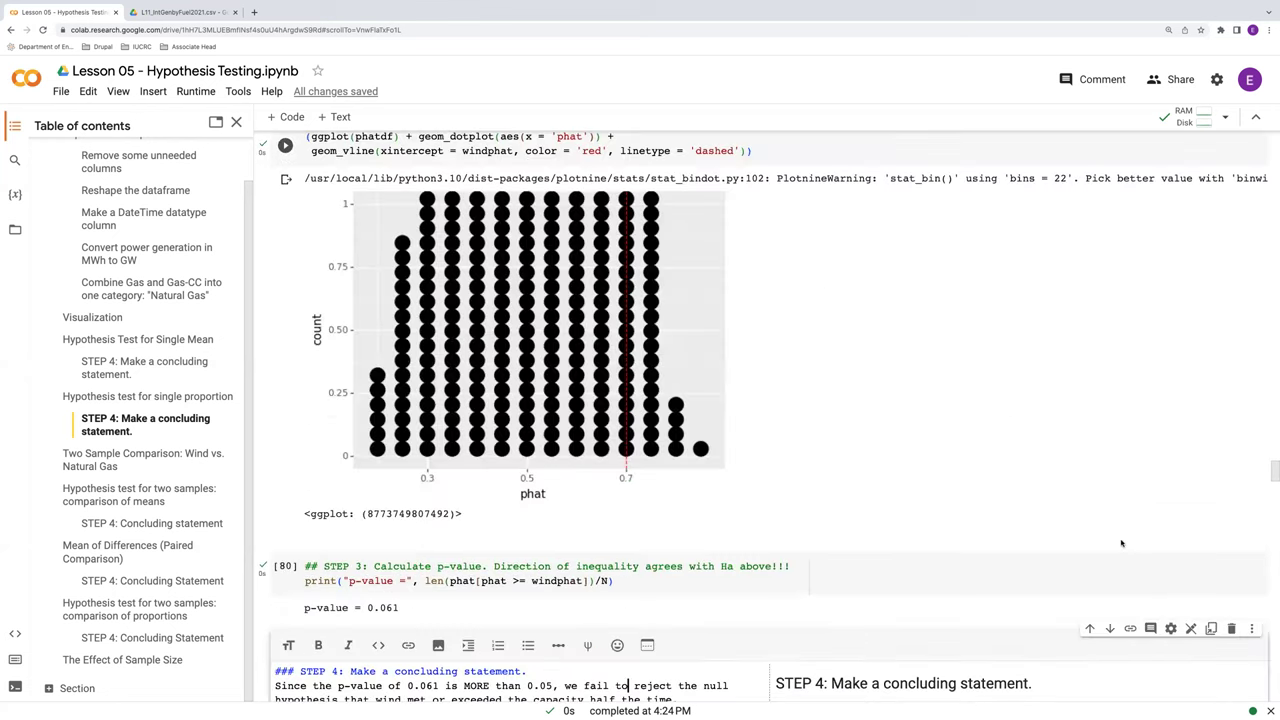
{"action": "scroll", "coordinate": [1121, 543], "scroll_direction": "down", "scroll_amount": 2}
{"action": "left_click", "coordinate": [1121, 543]}
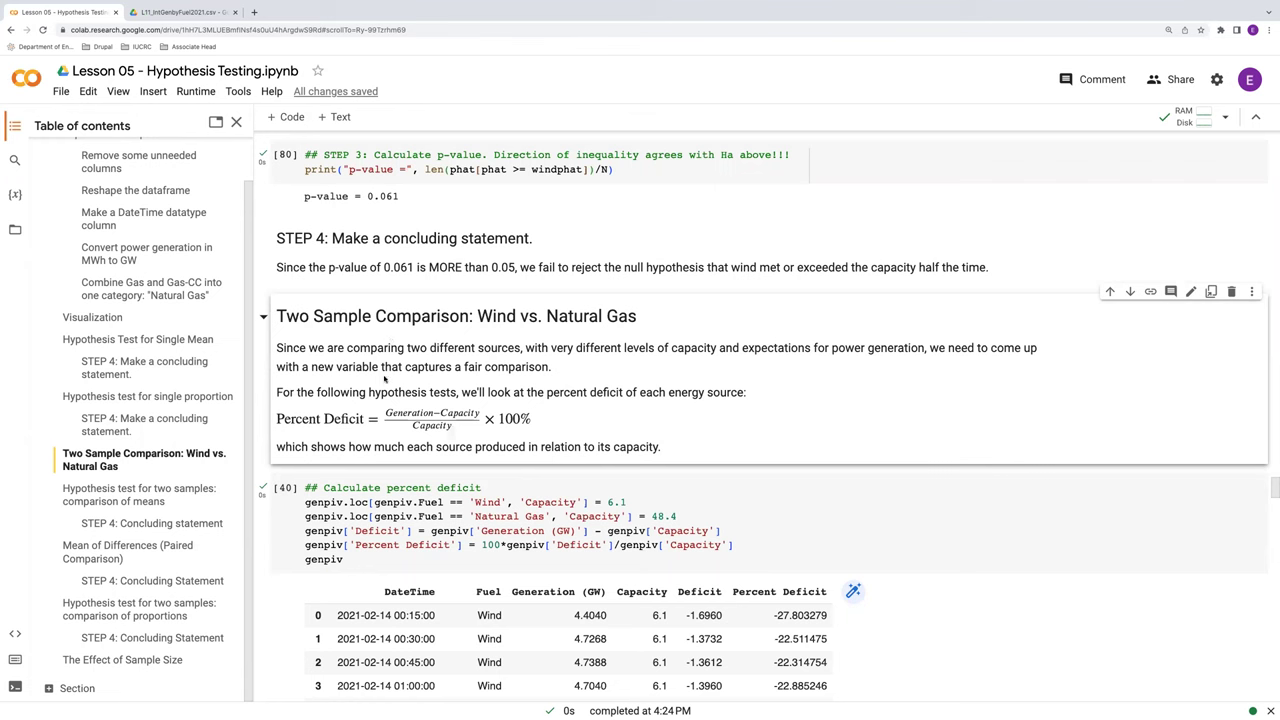
Re-run the percent deficit calculation and redraw the Wind vs Natural Gas percent-deficit line plot.
{"action": "left_click", "coordinate": [285, 488]}
{"action": "scroll", "coordinate": [565, 505], "scroll_direction": "down", "scroll_amount": 5}
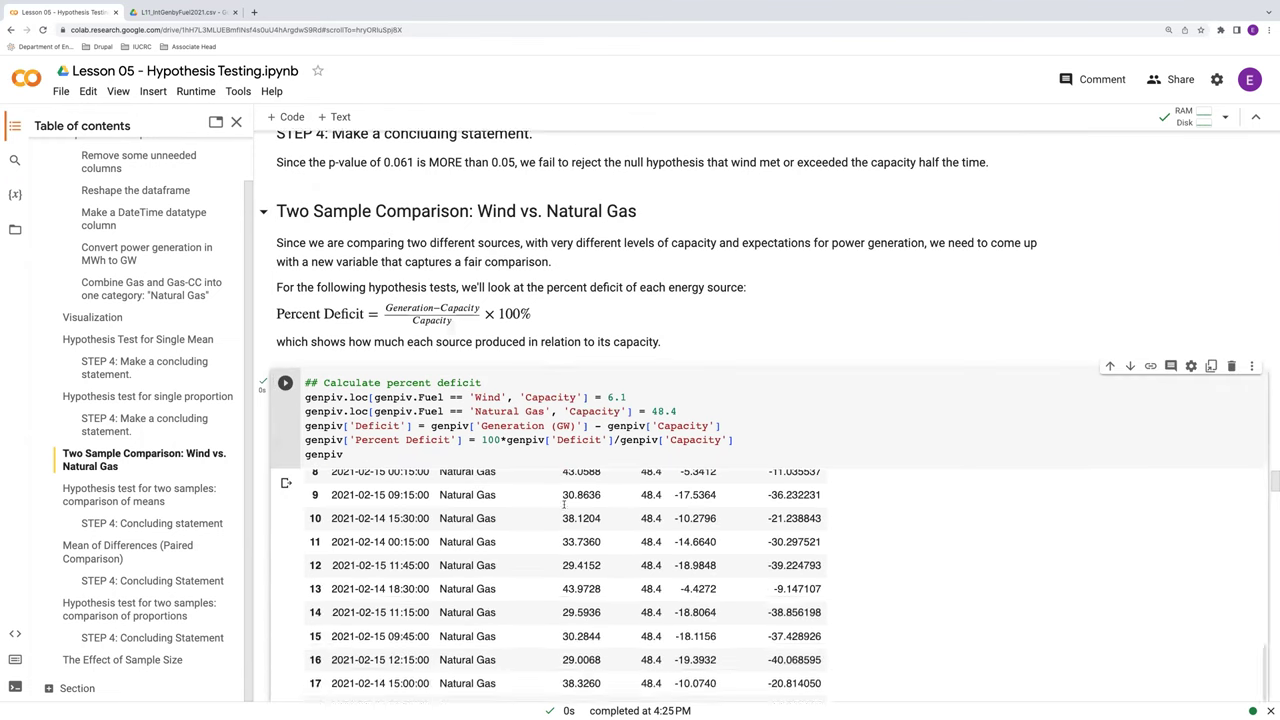
{"action": "scroll", "coordinate": [565, 505], "scroll_direction": "down", "scroll_amount": 6}
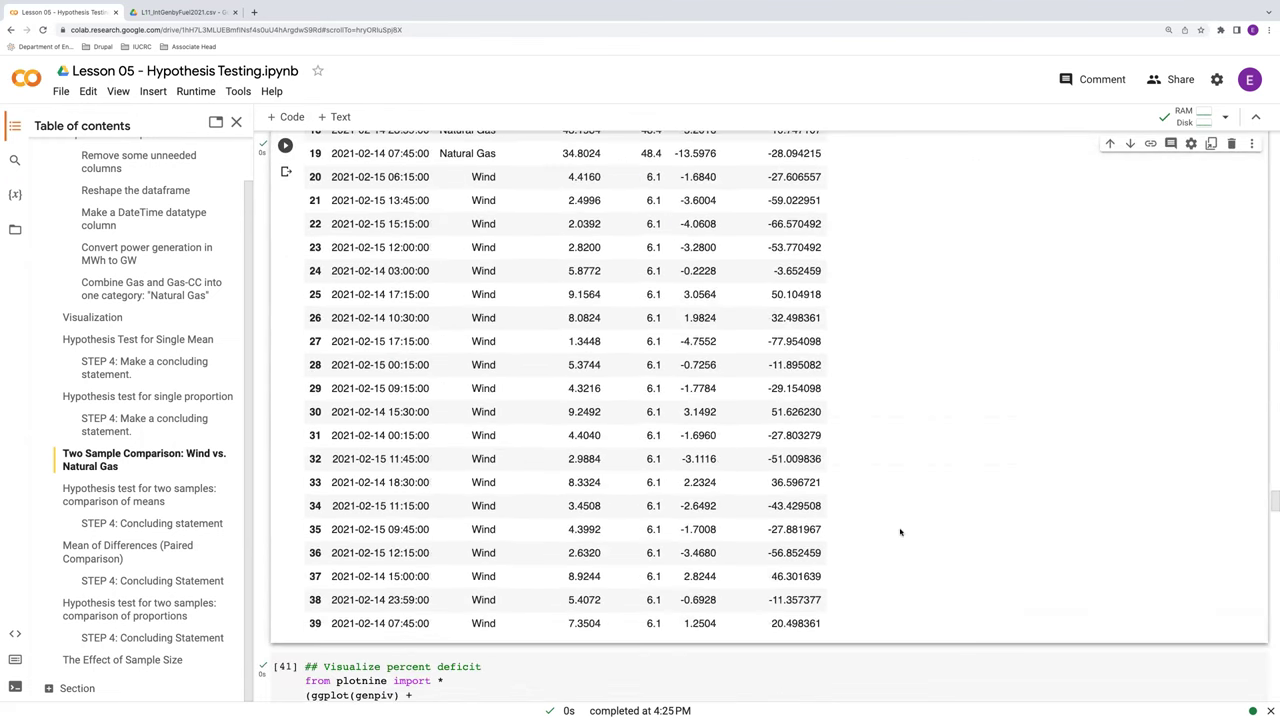
{"action": "scroll", "coordinate": [900, 532], "scroll_direction": "down", "scroll_amount": 4}
{"action": "left_click", "coordinate": [896, 434]}
{"action": "key", "text": "ctrl+Return"}
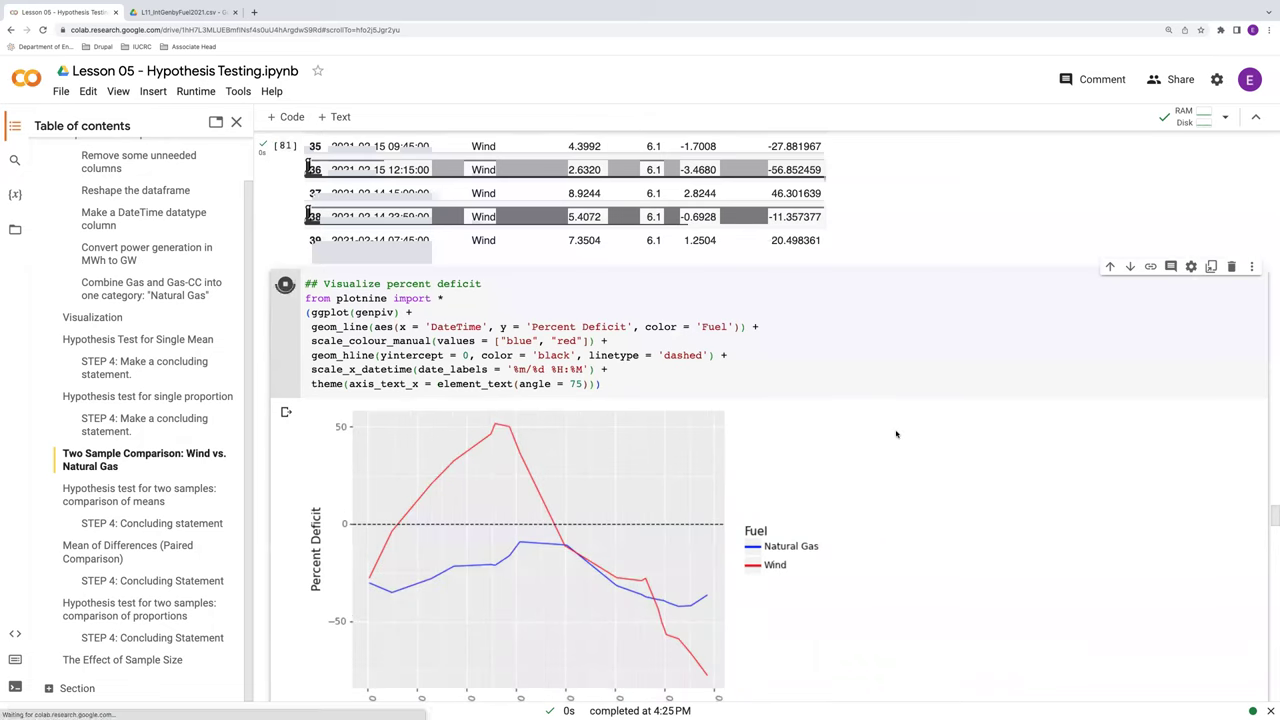
{"action": "scroll", "coordinate": [896, 434], "scroll_direction": "down", "scroll_amount": 5}
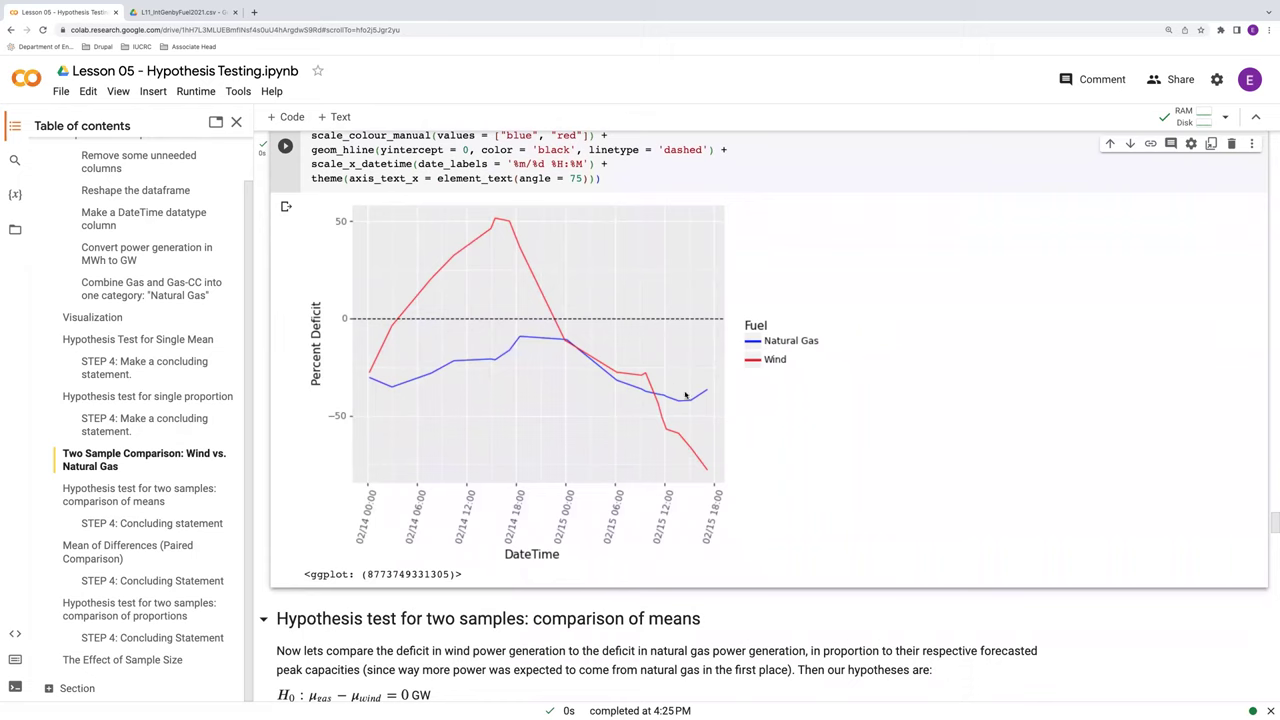
{"action": "scroll", "coordinate": [677, 473], "scroll_direction": "down", "scroll_amount": 5}
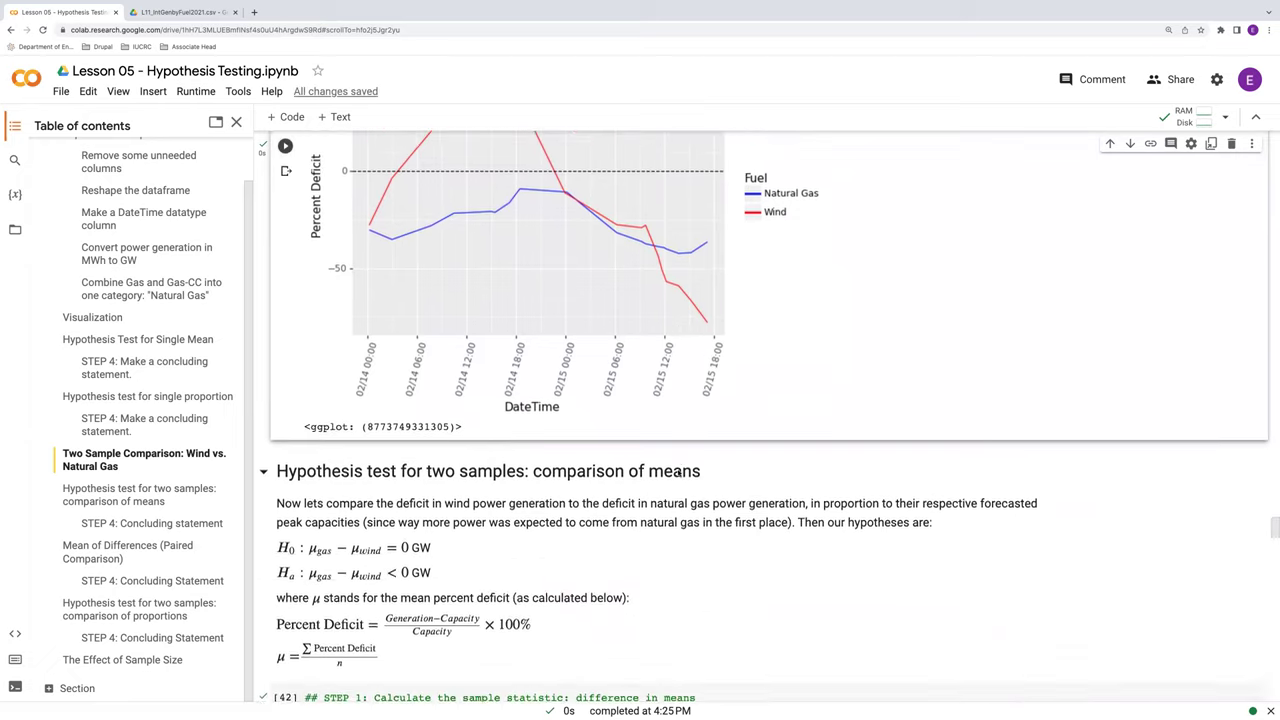
Re-run the difference of means (−13.899), its randomization simulation, and the dot plot.
{"action": "left_click", "coordinate": [285, 400]}
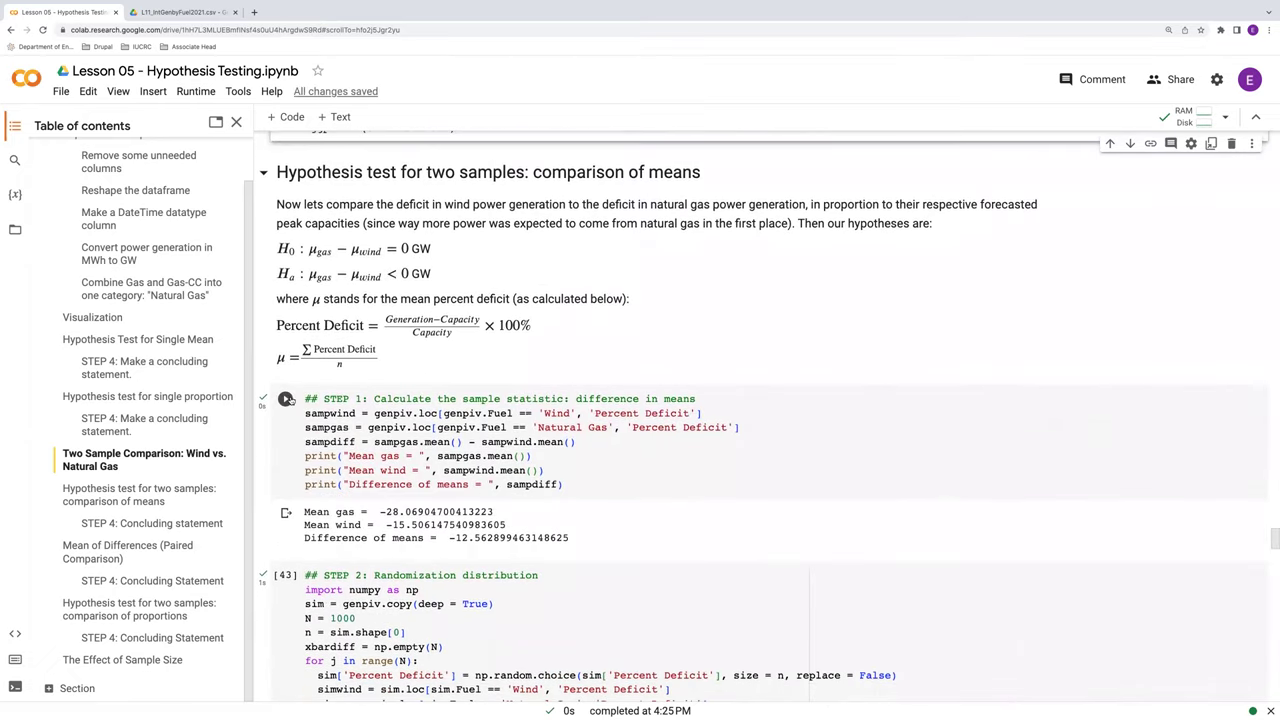
{"action": "scroll", "coordinate": [310, 443], "scroll_direction": "down", "scroll_amount": 1}
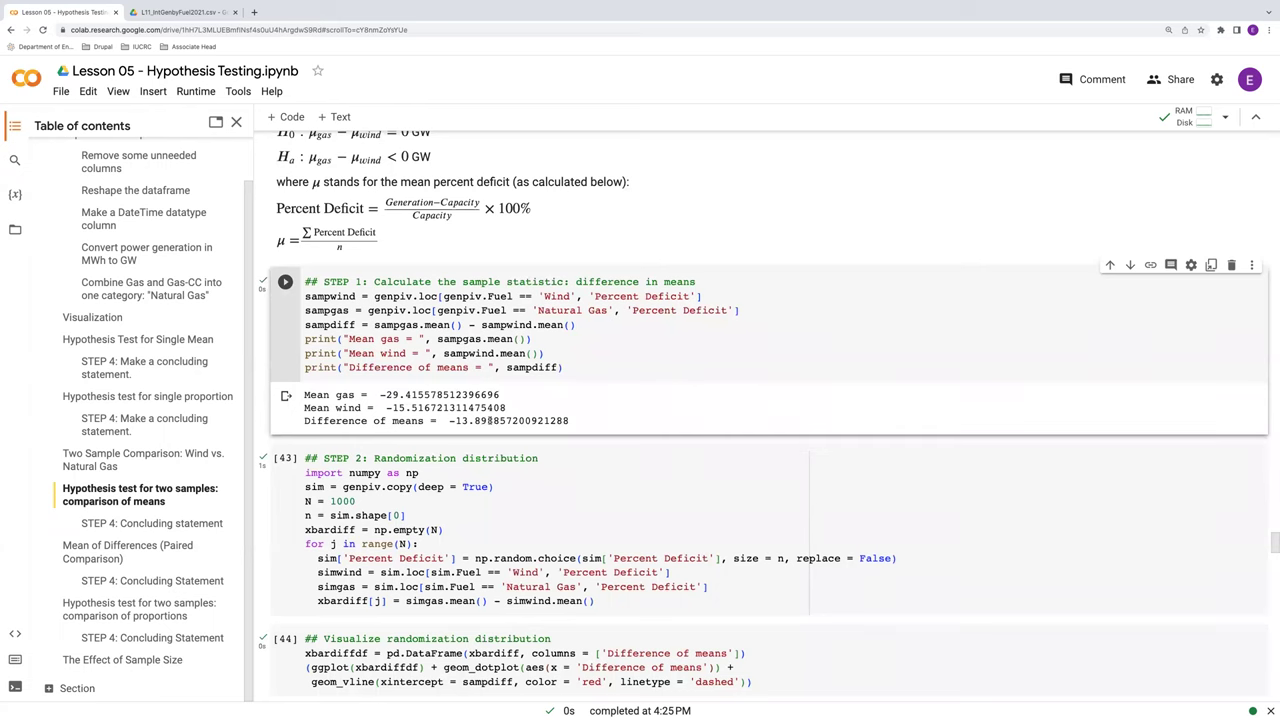
{"action": "left_click", "coordinate": [285, 458]}
{"action": "scroll", "coordinate": [290, 460], "scroll_direction": "down", "scroll_amount": 1}
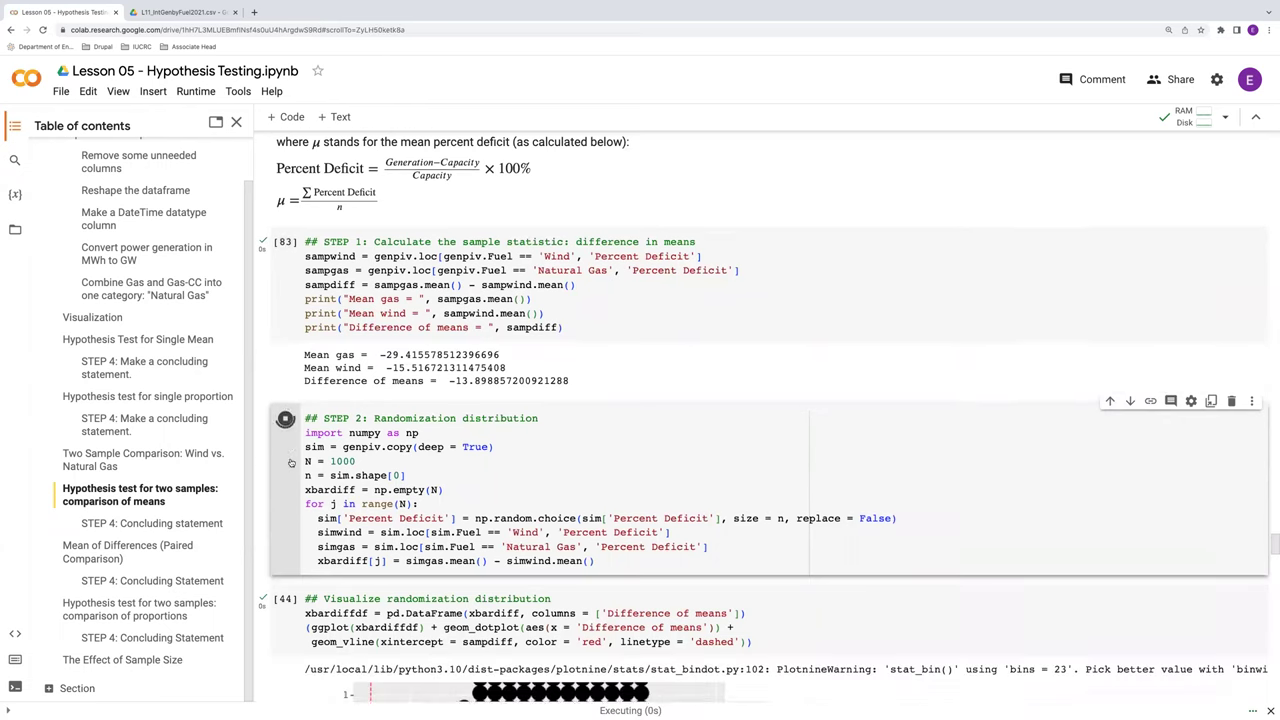
{"action": "left_click", "coordinate": [420, 622]}
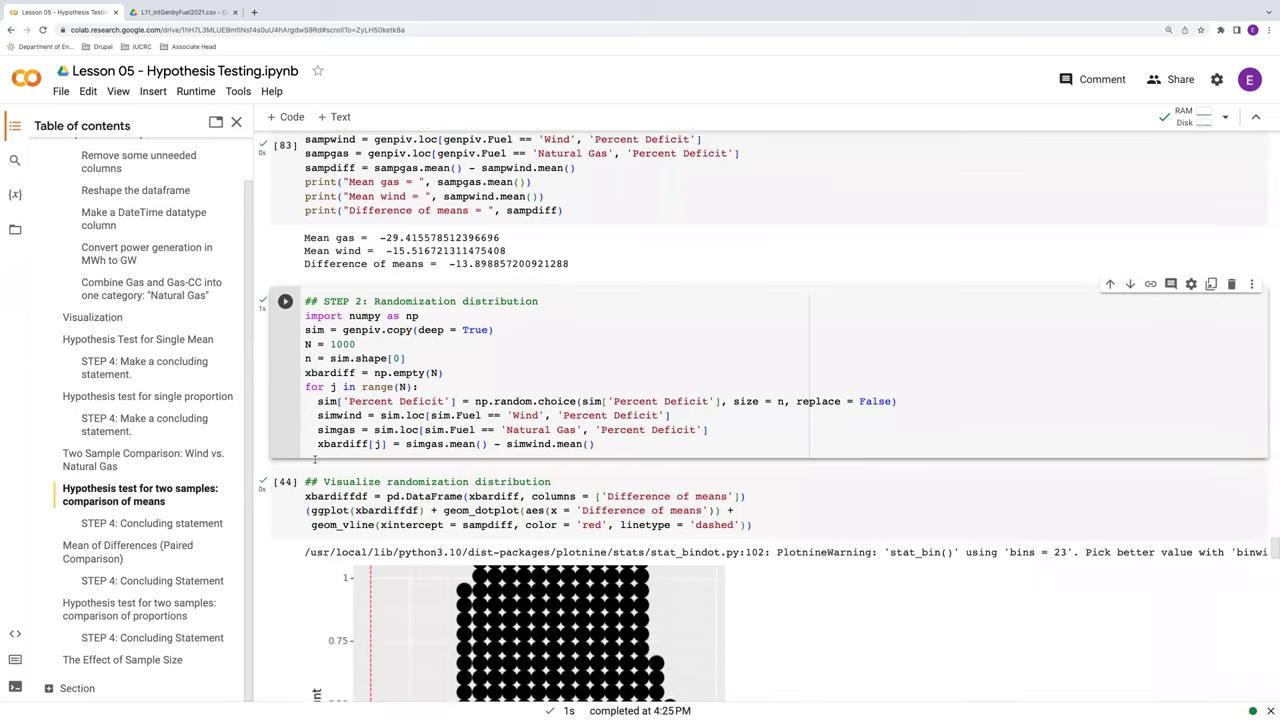
{"action": "key", "text": "ctrl+Return"}
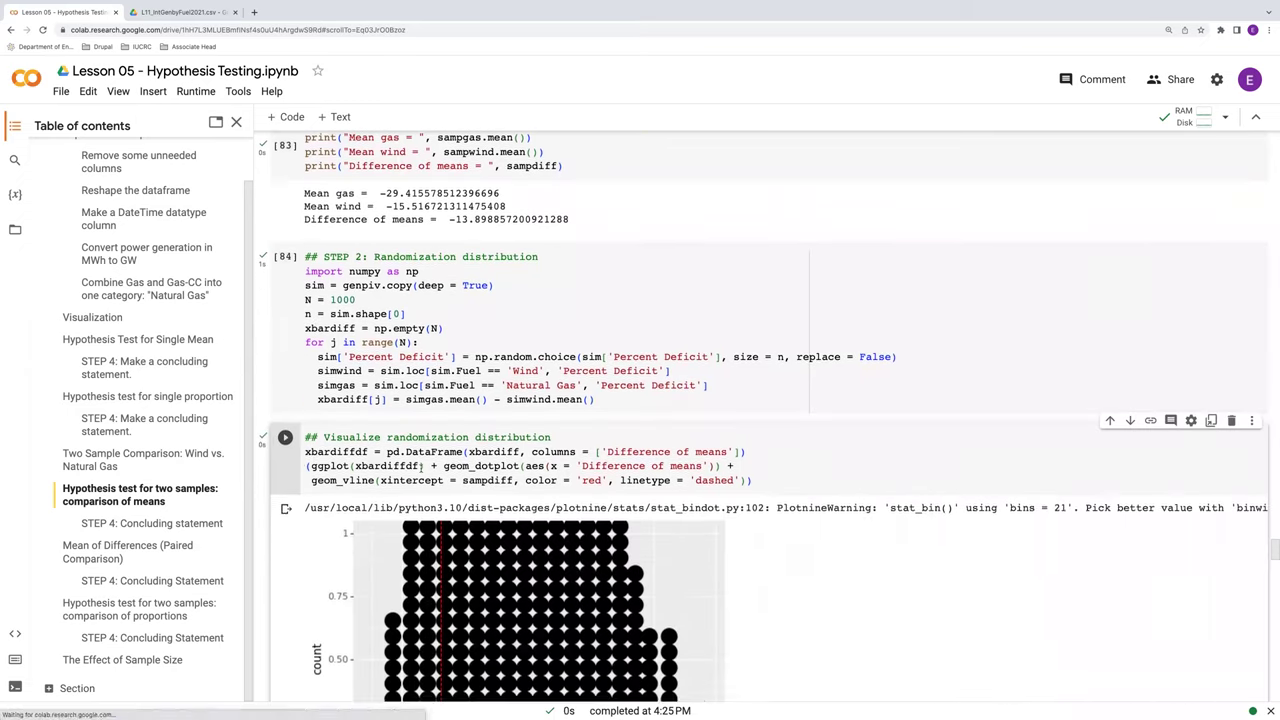
{"action": "scroll", "coordinate": [400, 470], "scroll_direction": "down", "scroll_amount": 3}
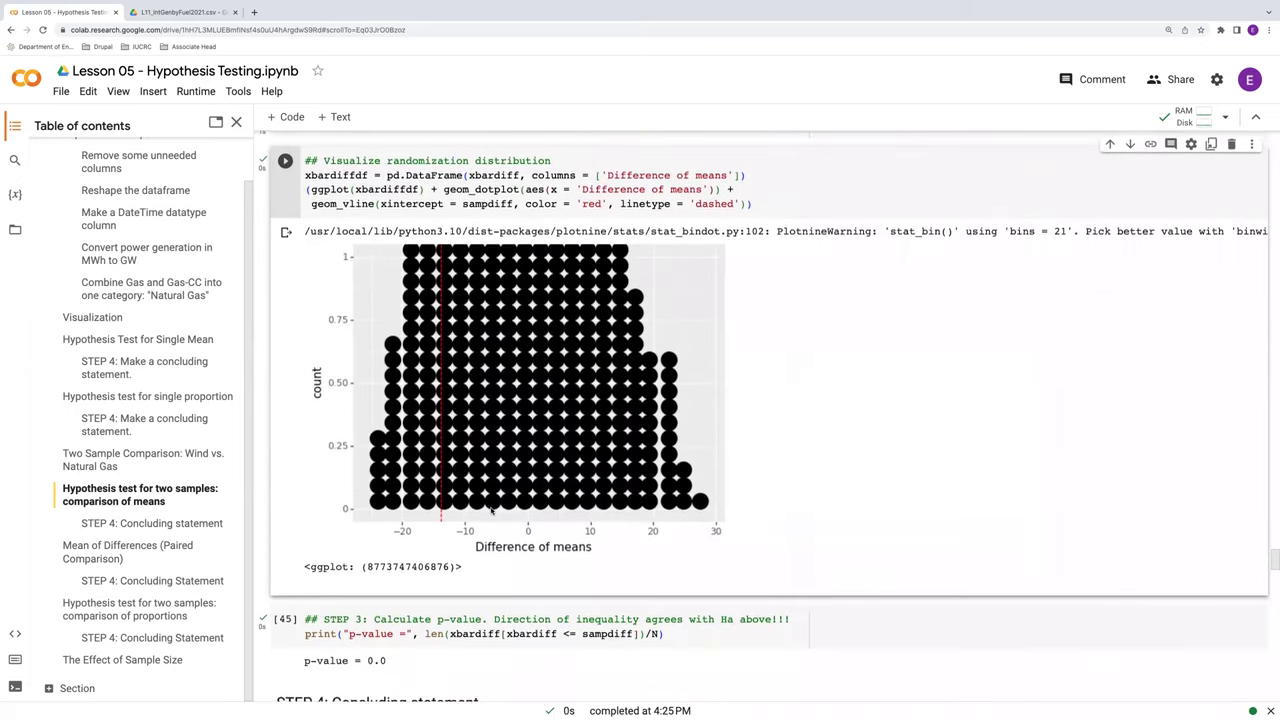
{"action": "scroll", "coordinate": [490, 508], "scroll_direction": "down", "scroll_amount": 1}
Recompute the means-comparison p-value, which now reads 0.077.
{"action": "left_click", "coordinate": [285, 506]}
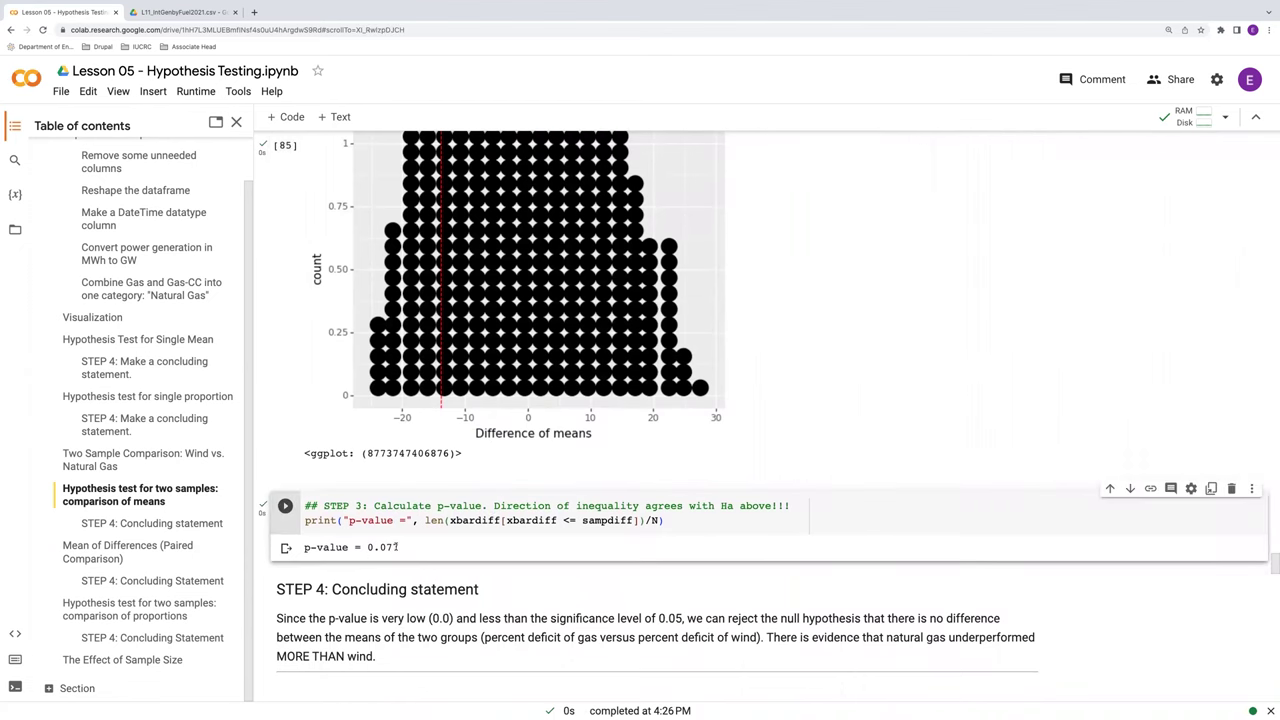
{"action": "scroll", "coordinate": [397, 547], "scroll_direction": "down", "scroll_amount": 1}
{"action": "scroll", "coordinate": [420, 560], "scroll_direction": "down", "scroll_amount": 1}
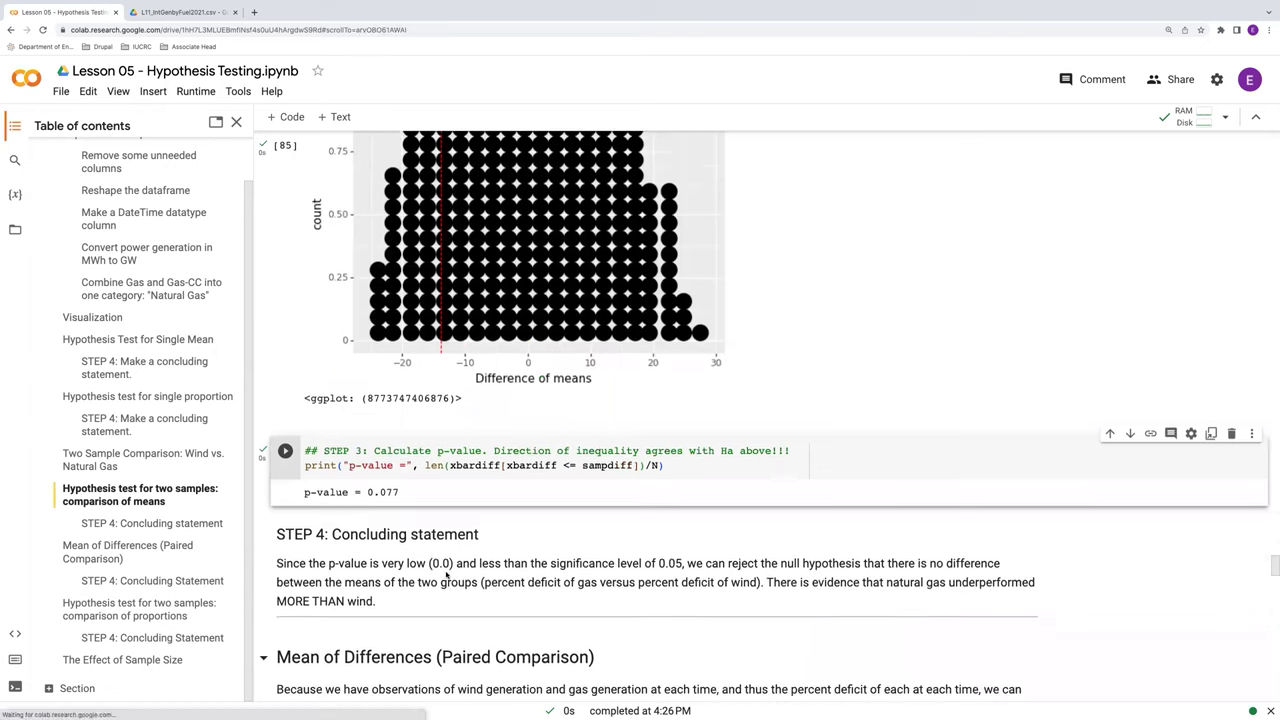
{"action": "left_click", "coordinate": [447, 572]}
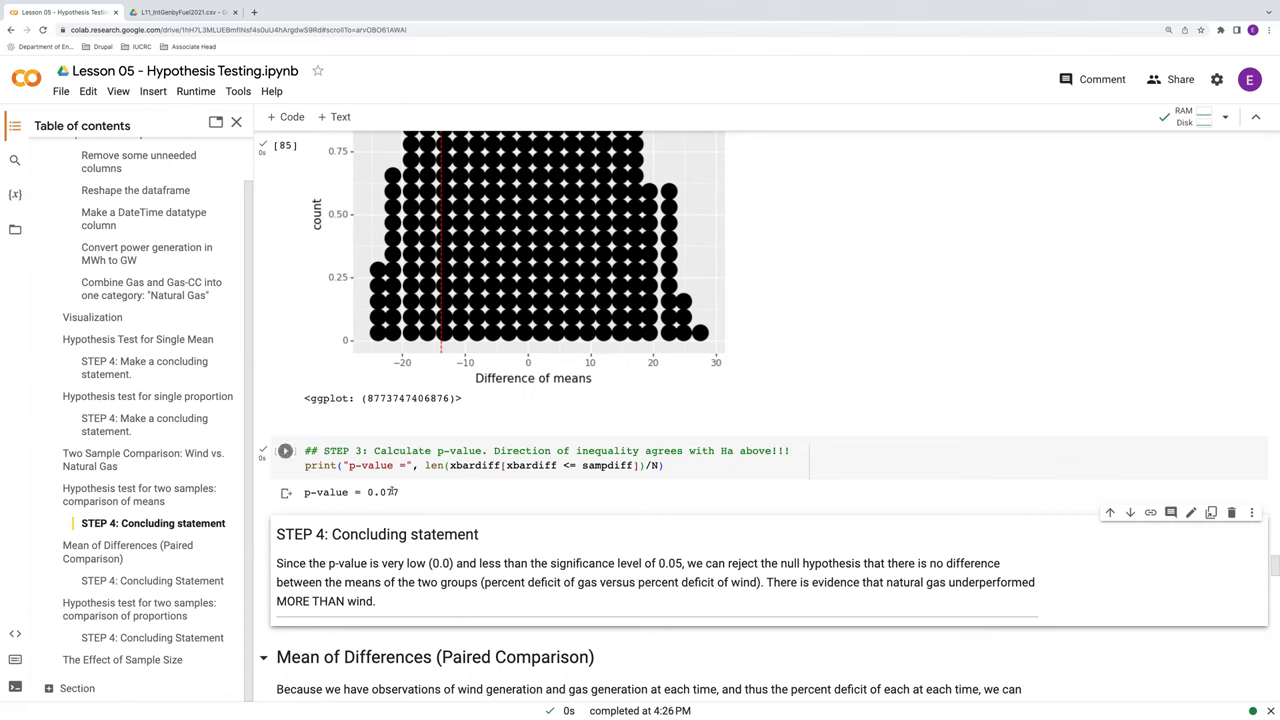
Edit the STEP 4 statement to cite 0.077, say 'MORE THAN' 0.05, and 'FAIL TO' reject.
{"action": "double_click", "coordinate": [447, 566]}
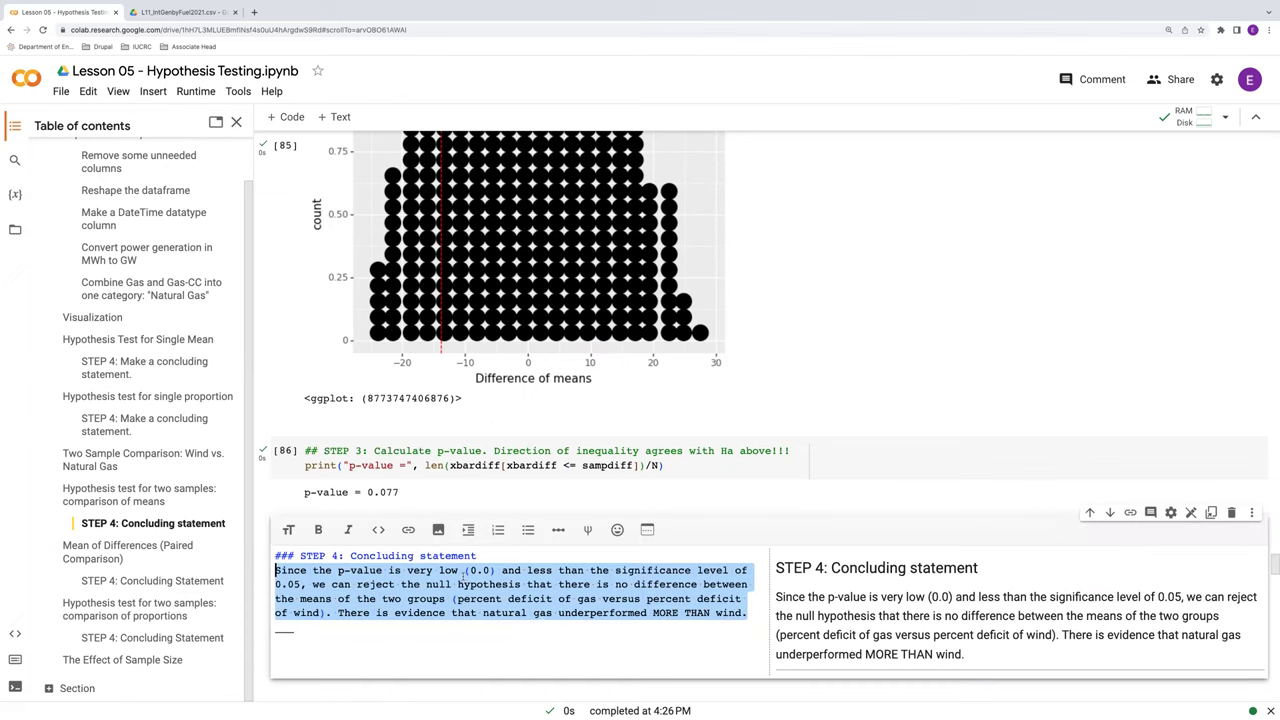
{"action": "left_click", "coordinate": [496, 570]}
{"action": "type", "text": "77"}
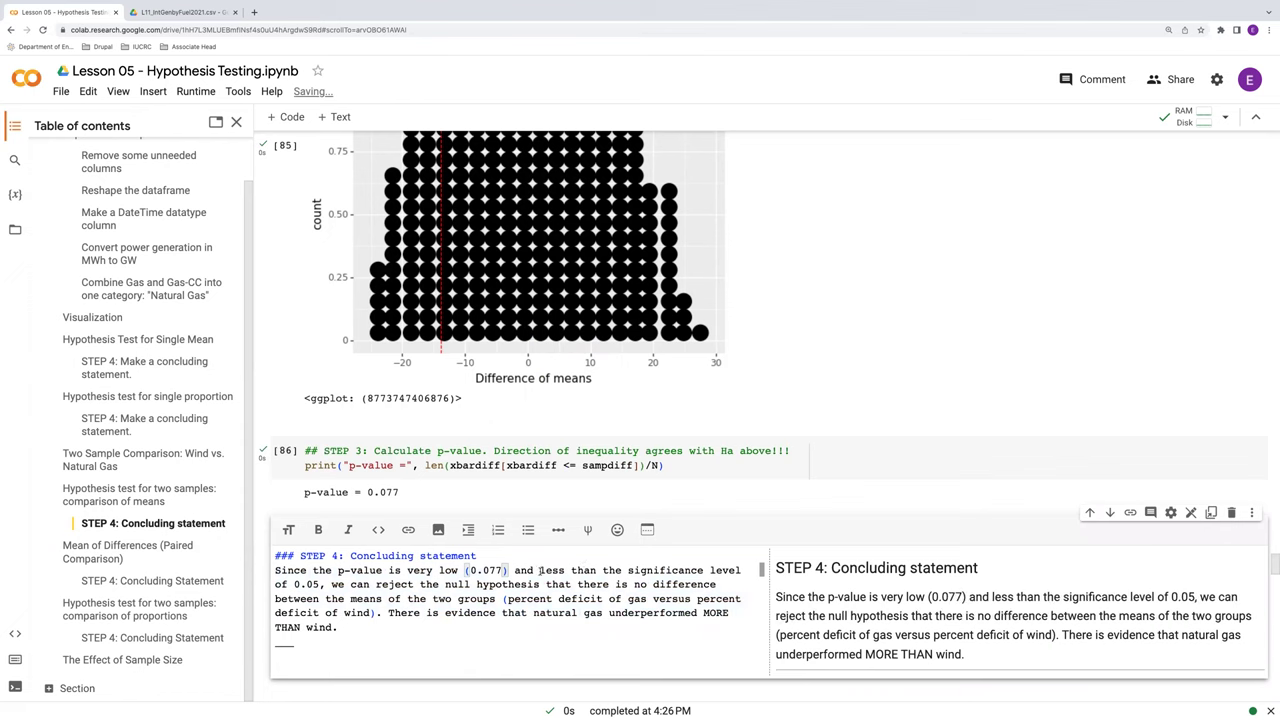
{"action": "left_click_drag", "start_coordinate": [540, 570], "coordinate": [597, 570]}
{"action": "type", "text": "MORE THAN"}
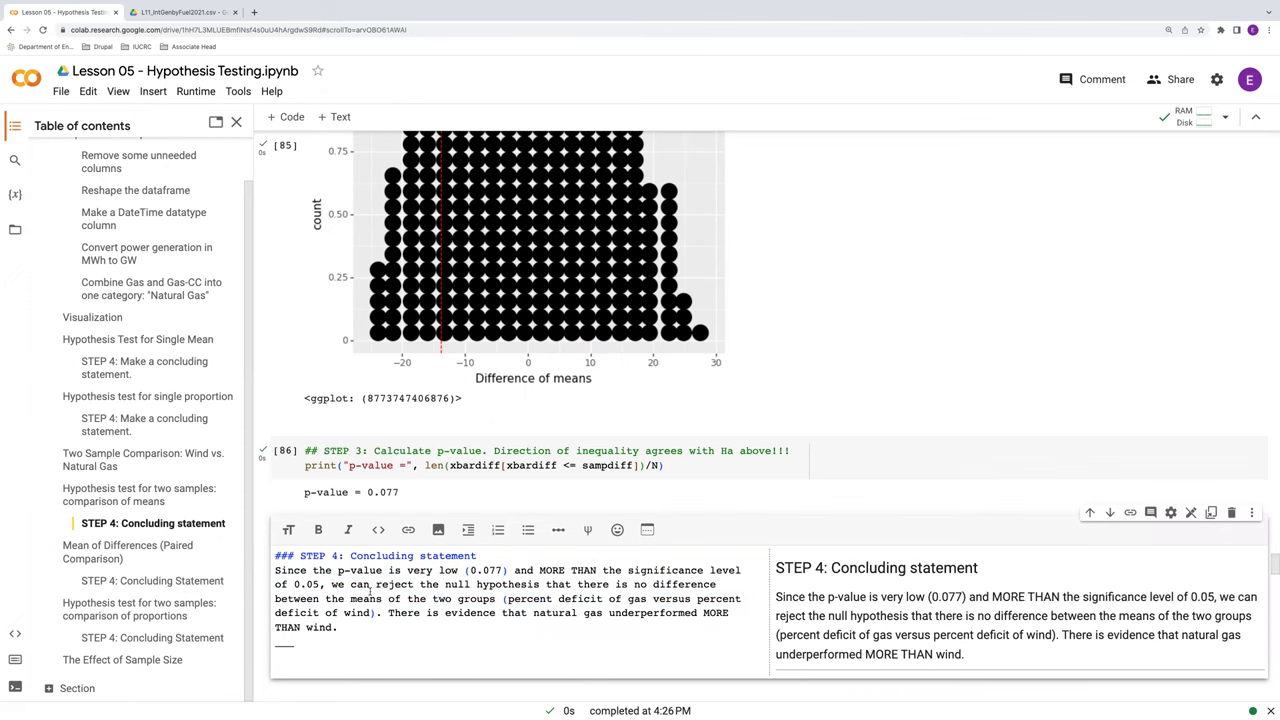
{"action": "left_click_drag", "start_coordinate": [370, 584], "coordinate": [349, 584]}
{"action": "type", "text": "FAIL TO"}
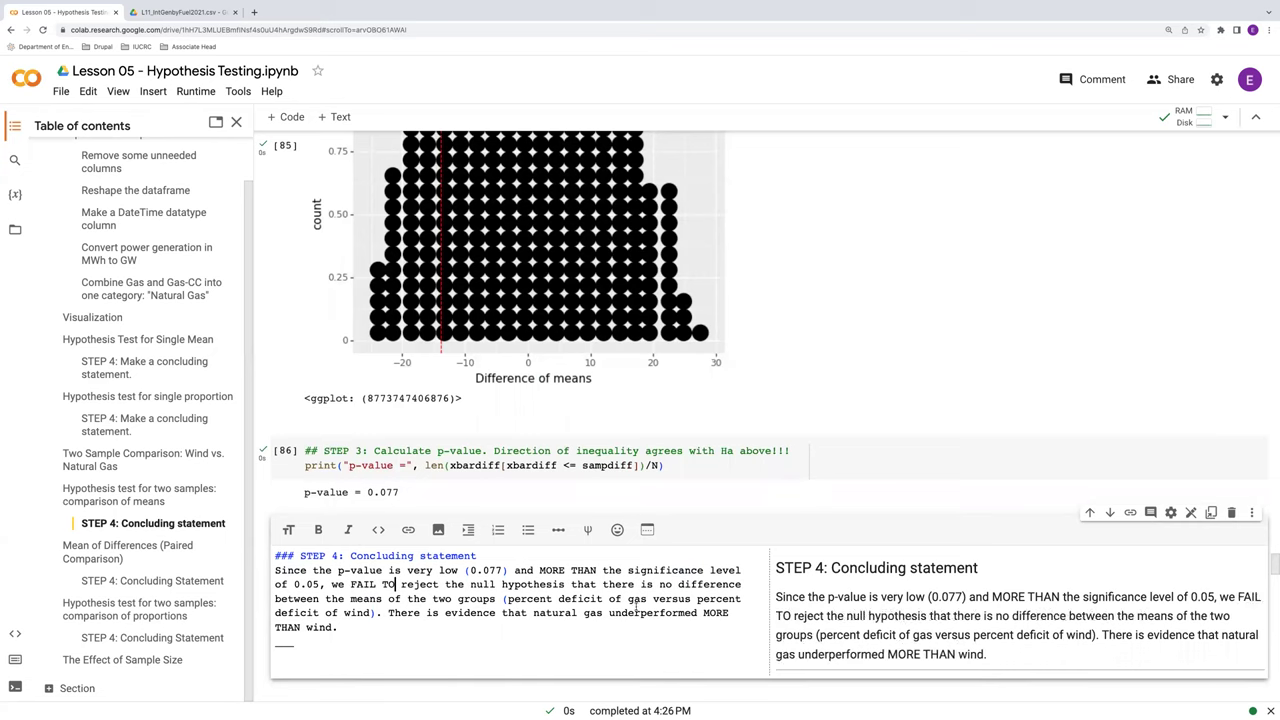
Render the edited statement, then re-run the gas/wind pivot table and the Difference column.
{"action": "left_click", "coordinate": [660, 518]}
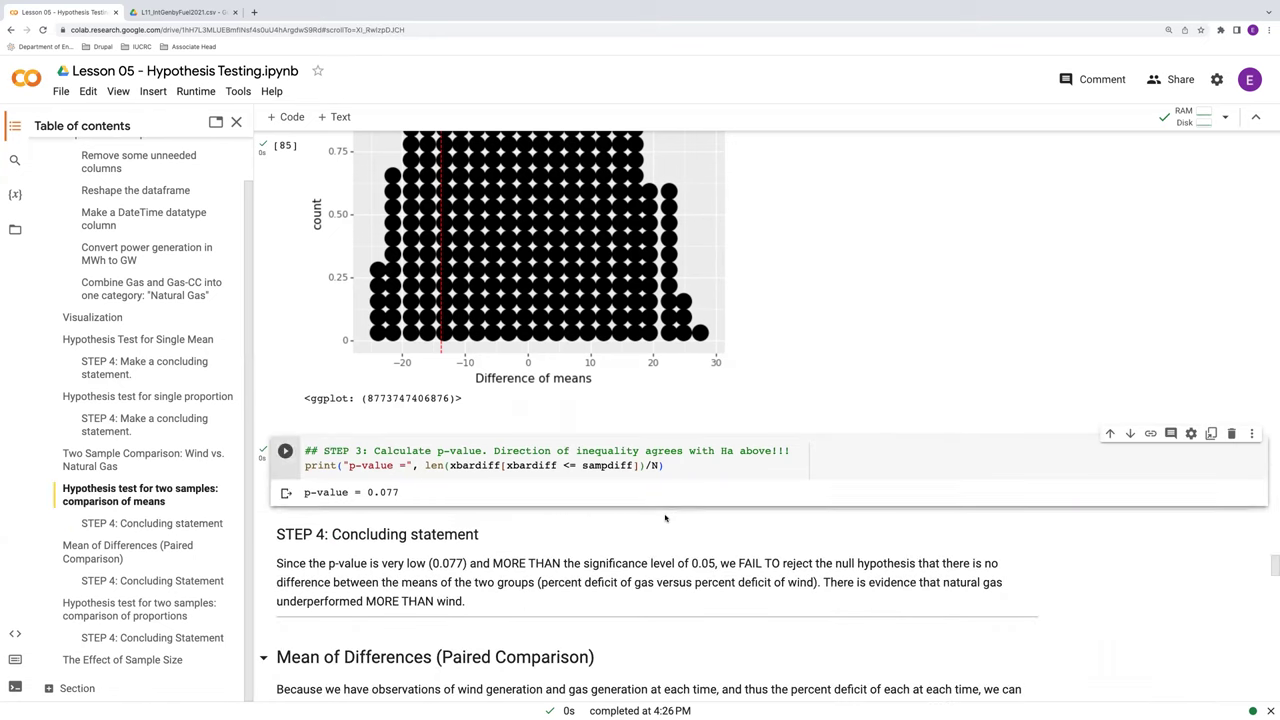
{"action": "scroll", "coordinate": [666, 518], "scroll_direction": "down", "scroll_amount": 2}
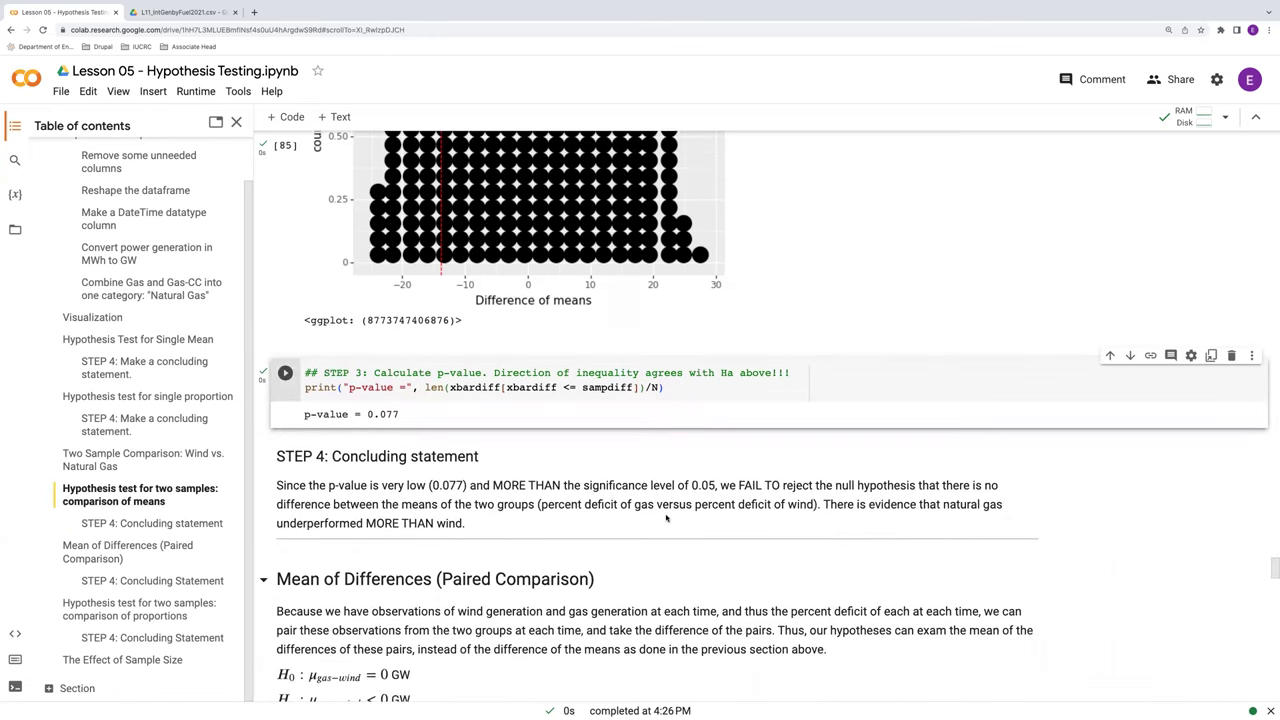
{"action": "scroll", "coordinate": [680, 523], "scroll_direction": "down", "scroll_amount": 3}
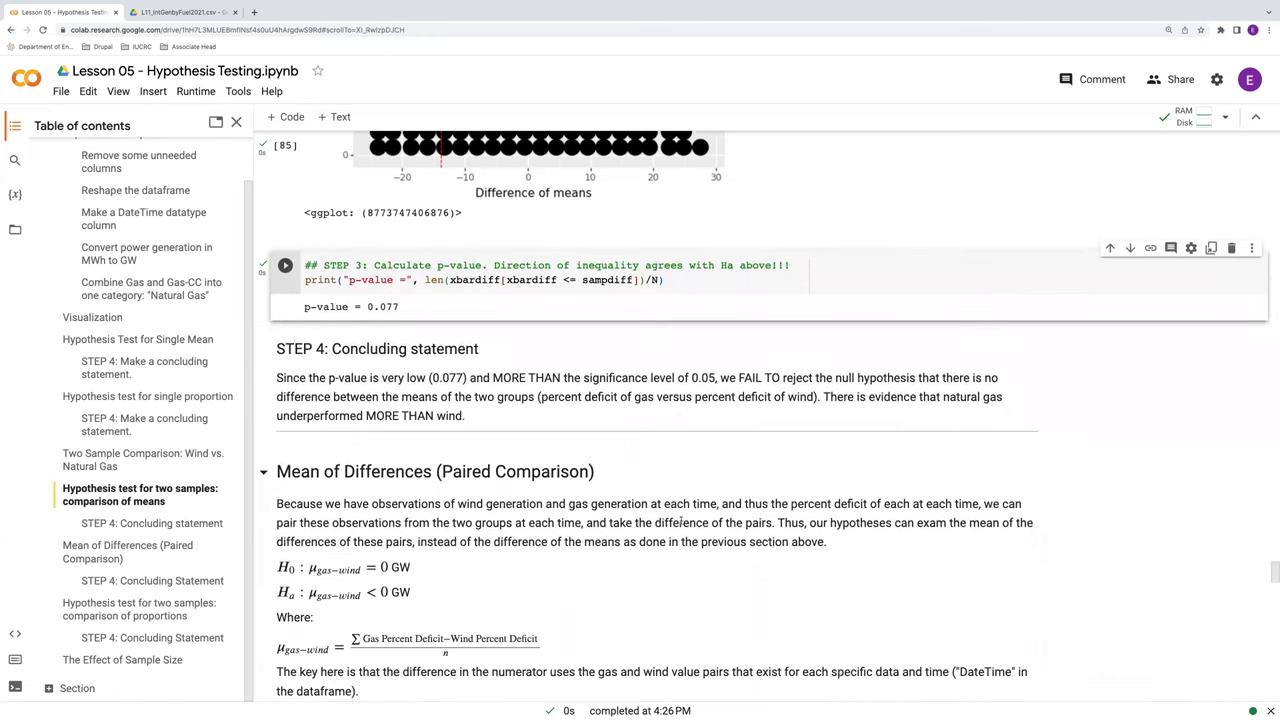
{"action": "scroll", "coordinate": [680, 521], "scroll_direction": "down", "scroll_amount": 5}
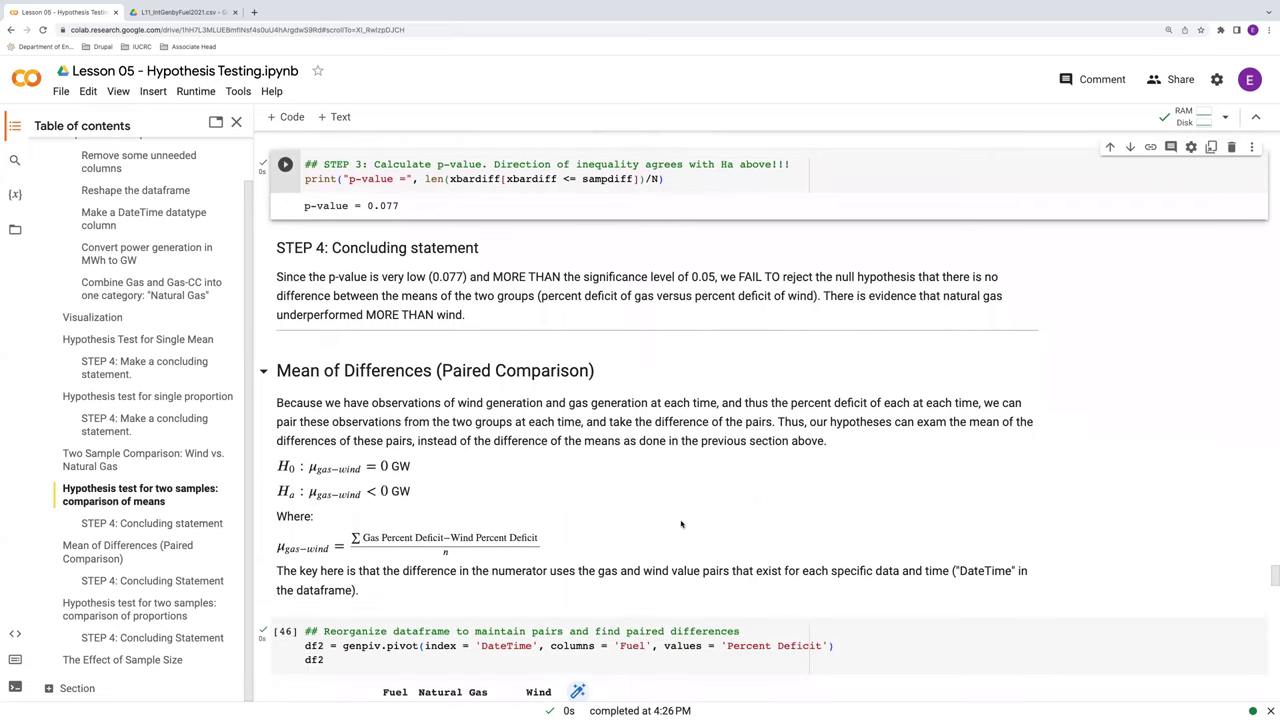
{"action": "scroll", "coordinate": [674, 523], "scroll_direction": "down", "scroll_amount": 2}
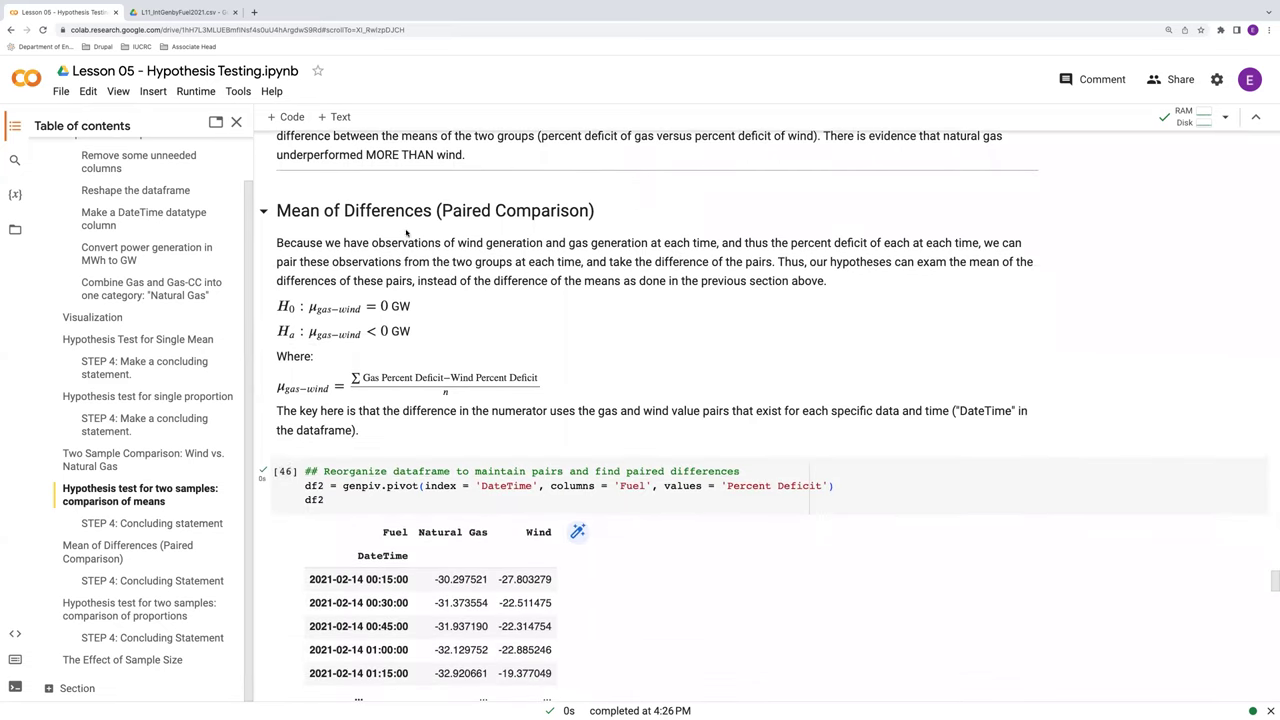
{"action": "left_click", "coordinate": [285, 471]}
{"action": "scroll", "coordinate": [327, 480], "scroll_direction": "down", "scroll_amount": 10}
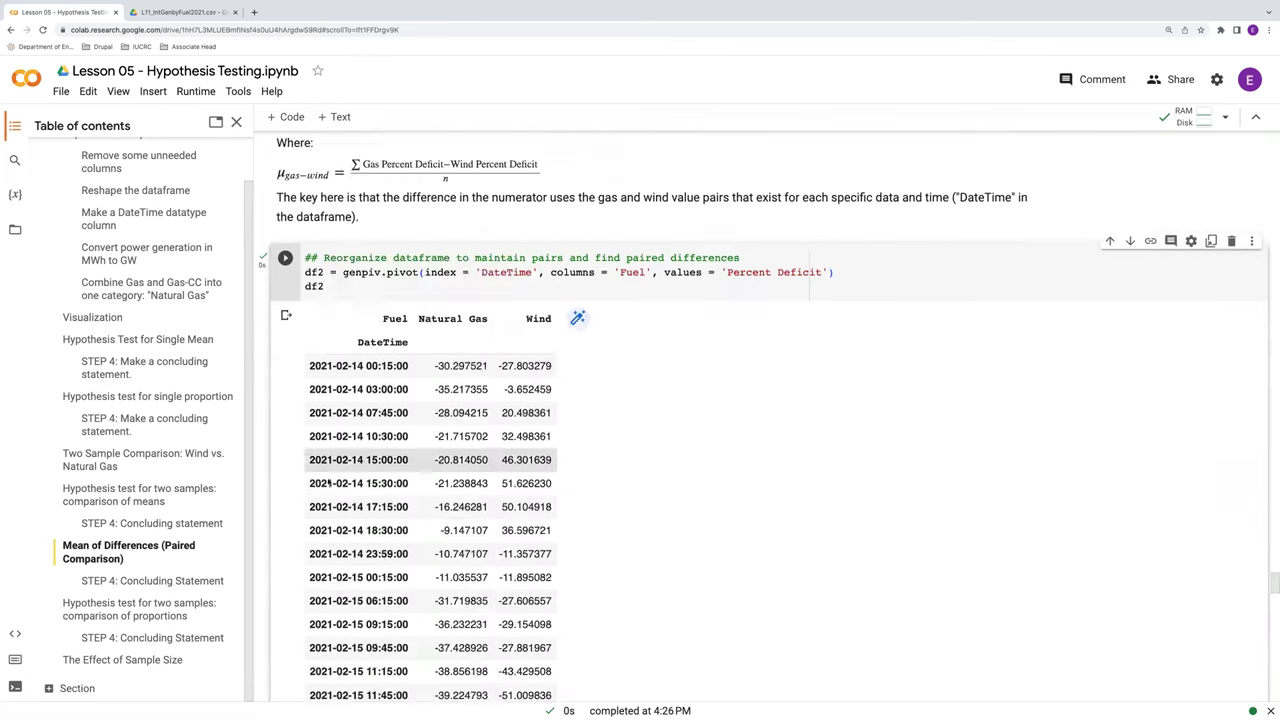
{"action": "left_click", "coordinate": [285, 536]}
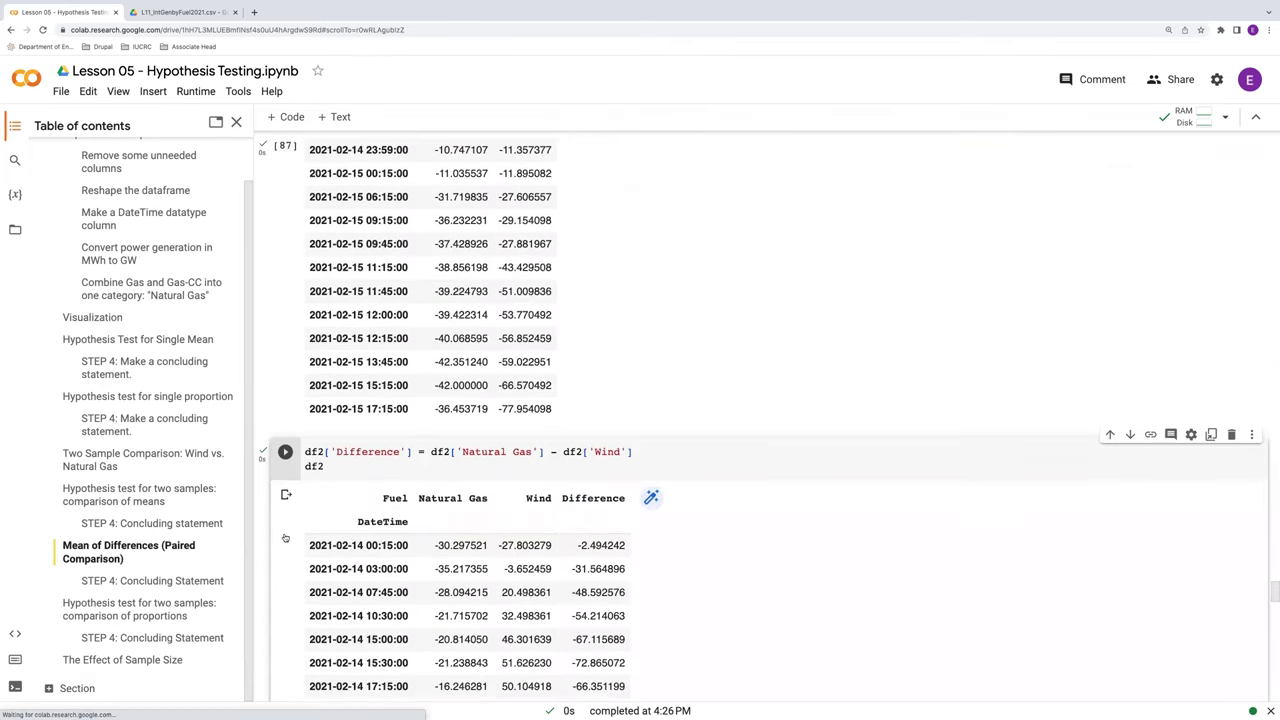
Recalculate the mean of differences (−13.899), its randomization distribution, and the dot plot.
{"action": "scroll", "coordinate": [289, 480], "scroll_direction": "down", "scroll_amount": 10}
{"action": "left_click", "coordinate": [286, 412]}
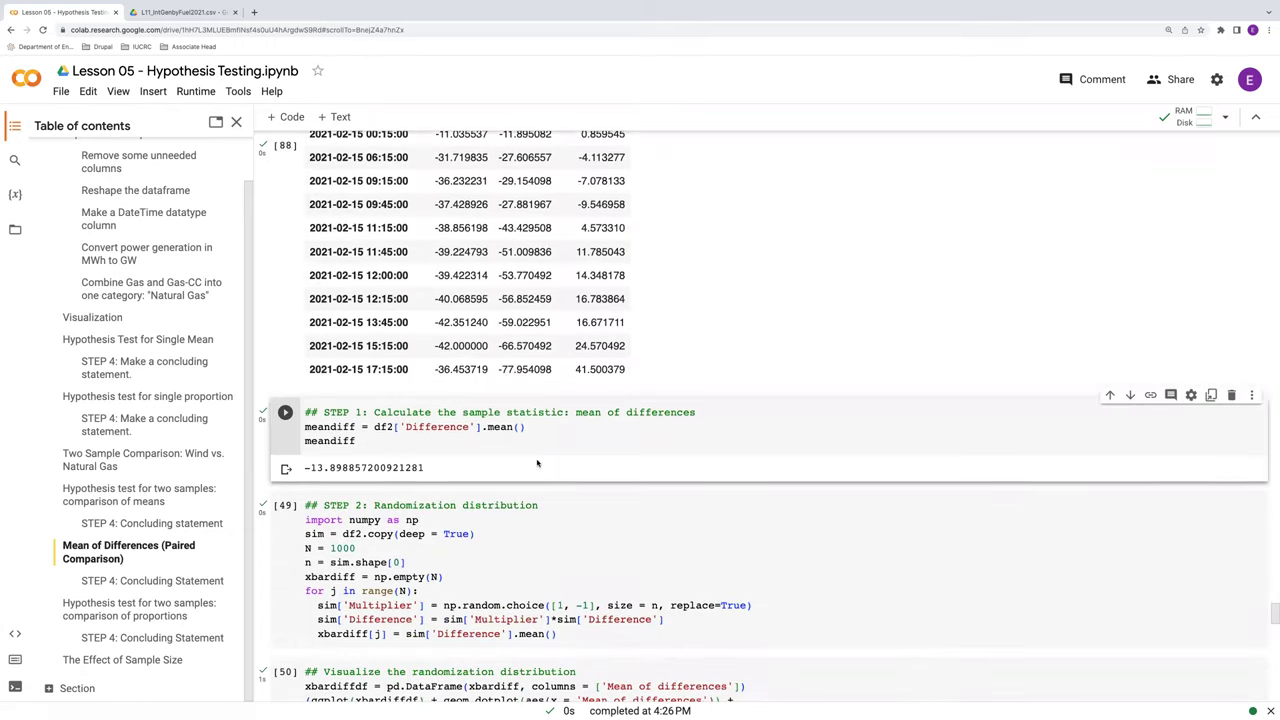
{"action": "left_click", "coordinate": [285, 505]}
{"action": "scroll", "coordinate": [413, 541], "scroll_direction": "down", "scroll_amount": 2}
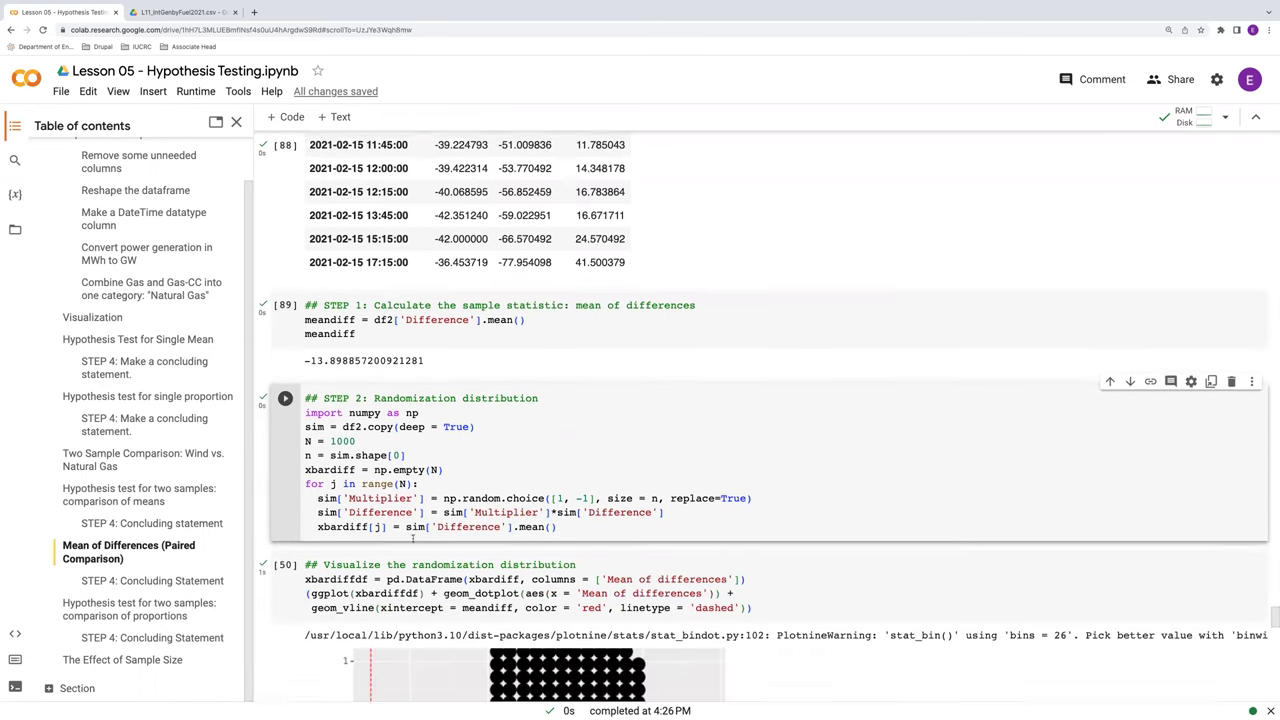
{"action": "scroll", "coordinate": [413, 541], "scroll_direction": "down", "scroll_amount": 2}
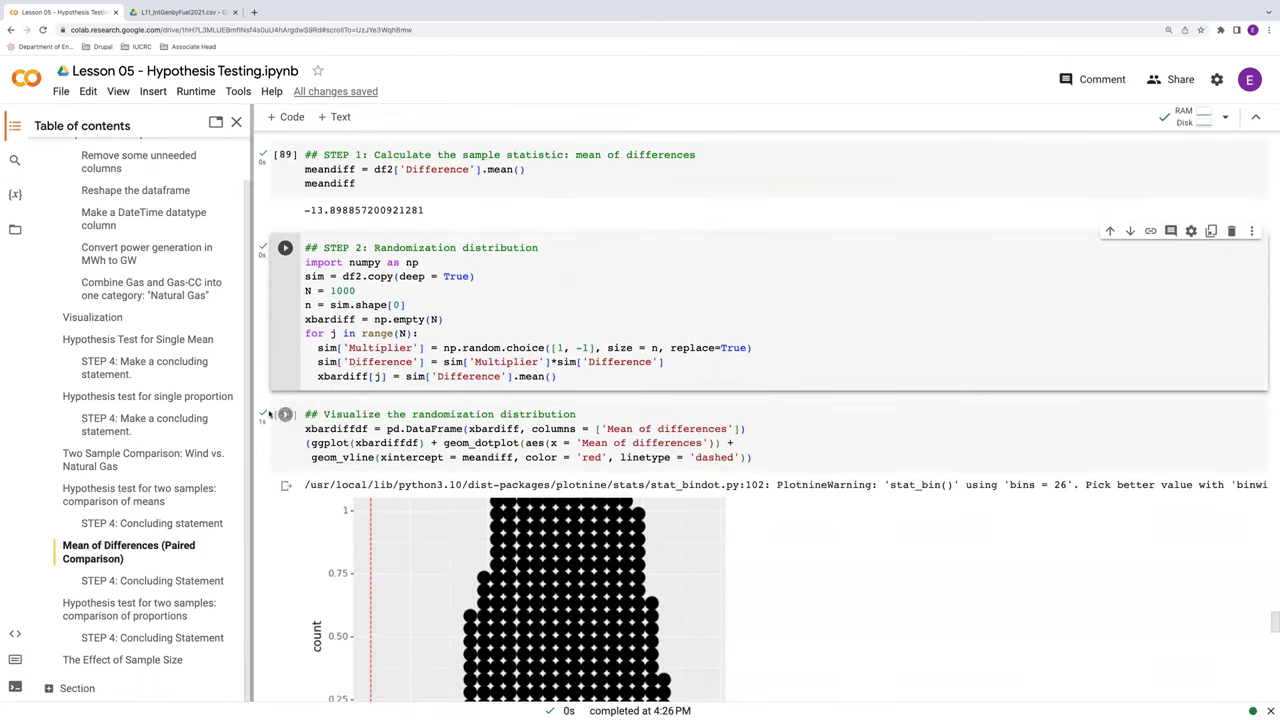
{"action": "left_click", "coordinate": [285, 414]}
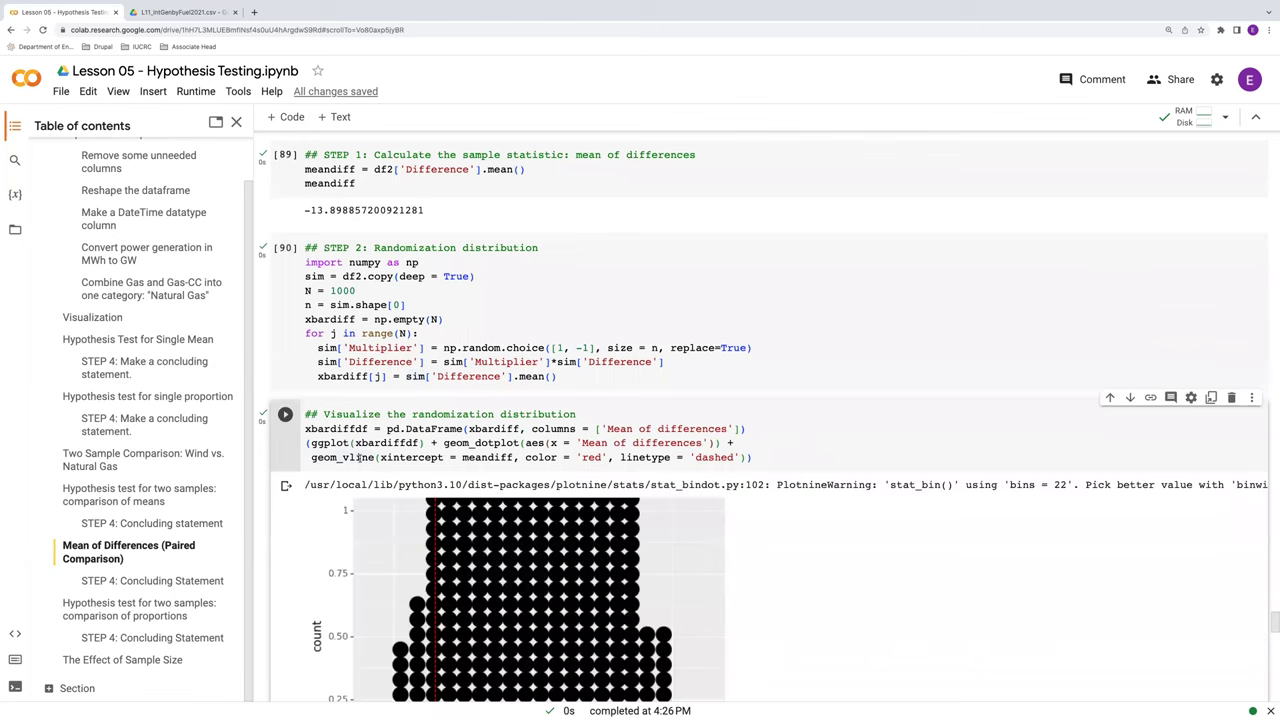
{"action": "scroll", "coordinate": [358, 456], "scroll_direction": "down", "scroll_amount": 5}
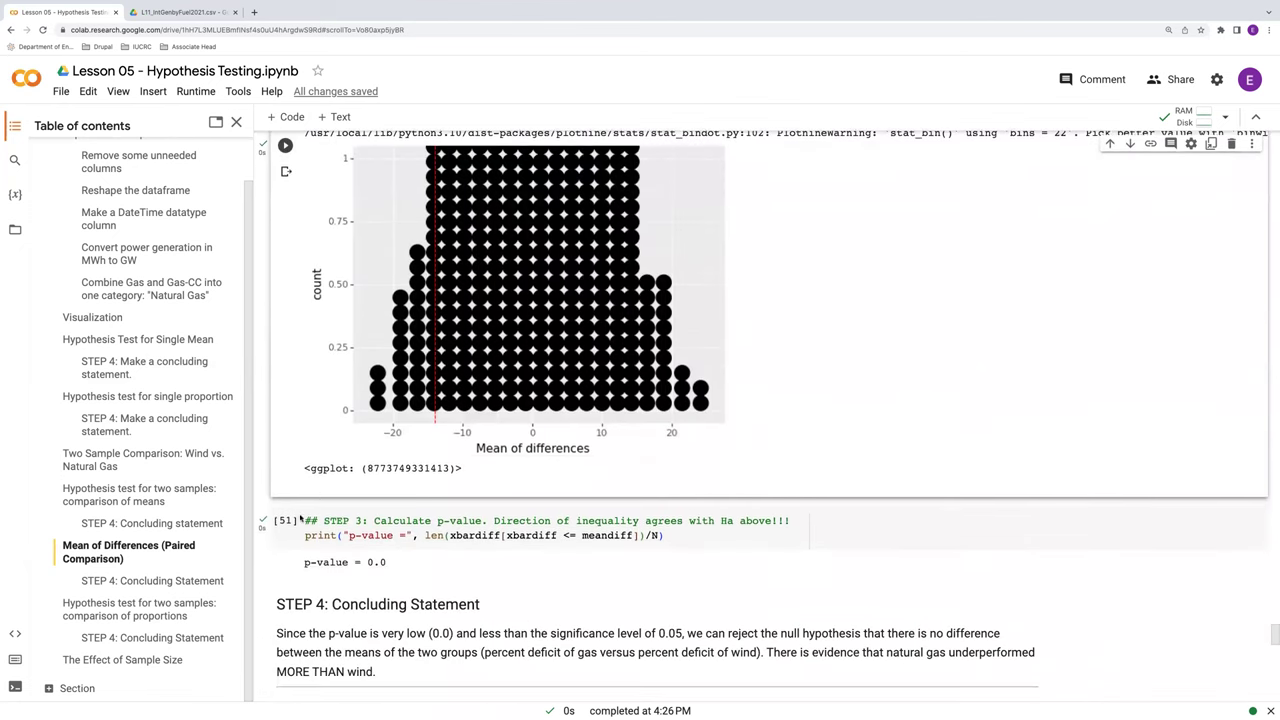
Recompute the paired p-value (0.038) and change the STEP 4 statement to cite 0.038.
{"action": "left_click", "coordinate": [285, 521]}
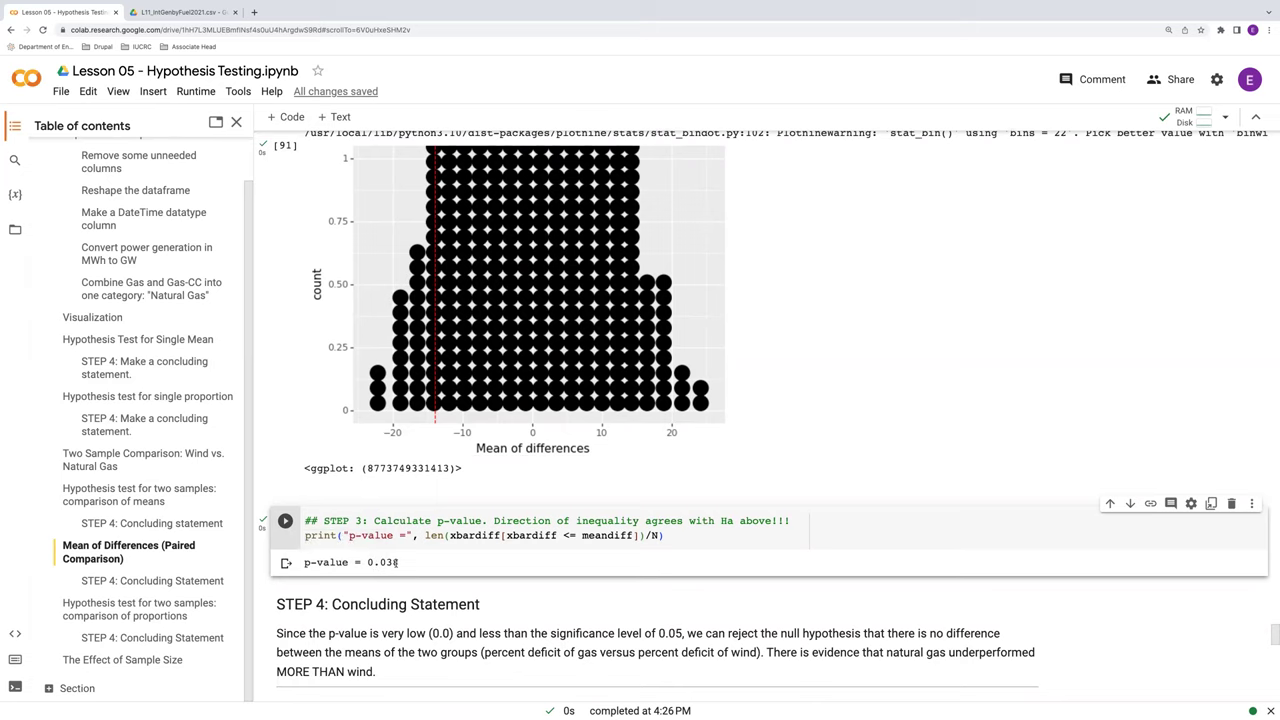
{"action": "scroll", "coordinate": [396, 562], "scroll_direction": "down", "scroll_amount": 1}
{"action": "double_click", "coordinate": [457, 614]}
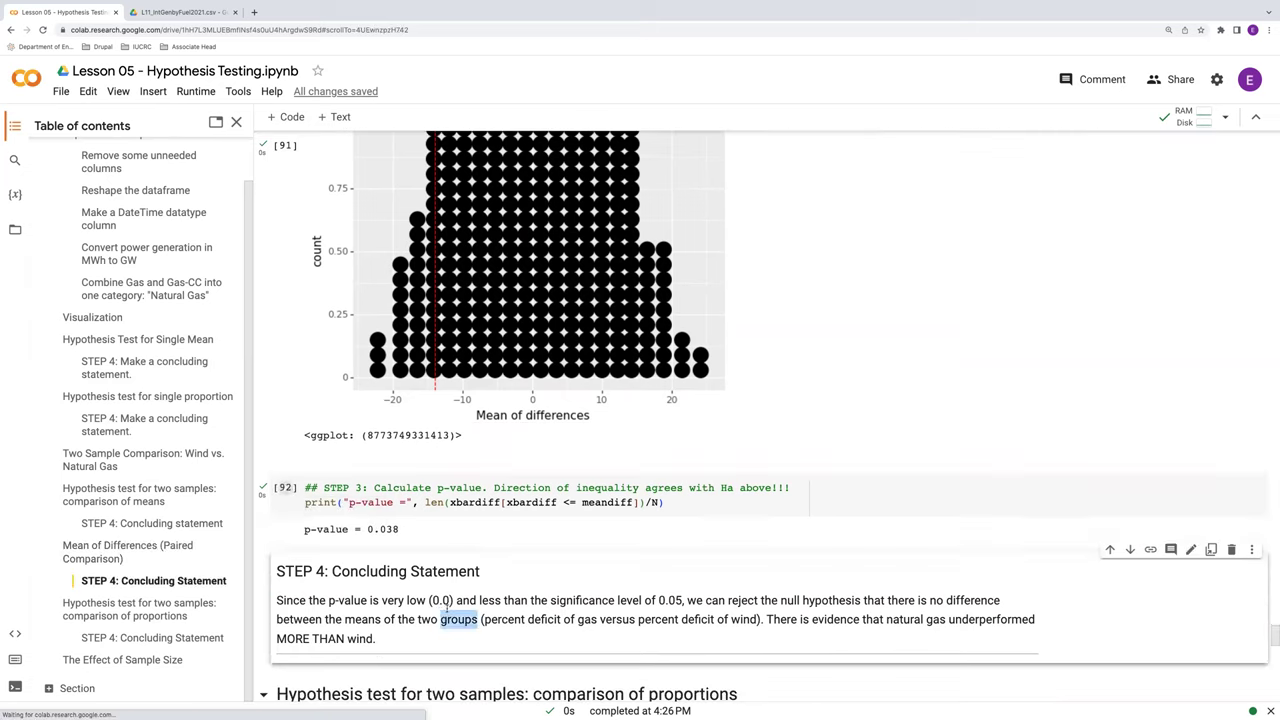
{"action": "left_click_drag", "start_coordinate": [490, 607], "coordinate": [469, 607]}
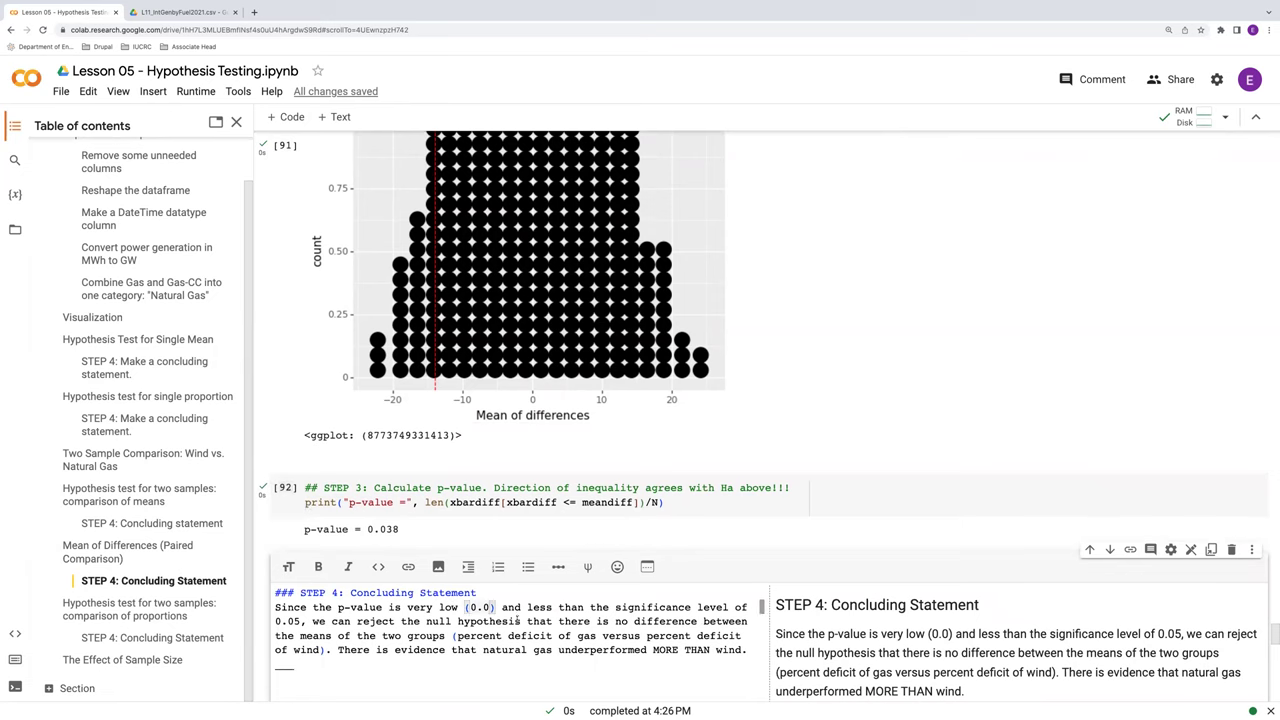
{"action": "type", "text": "0.038"}
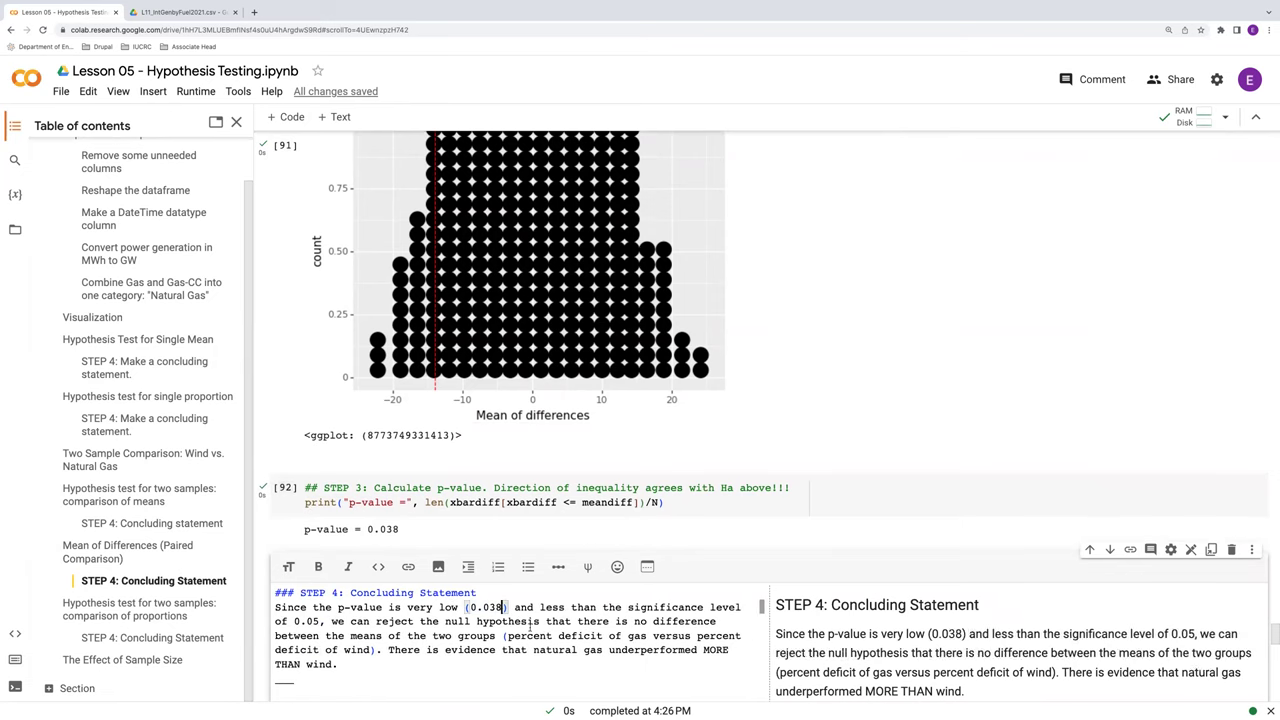
{"action": "left_click", "coordinate": [537, 621]}
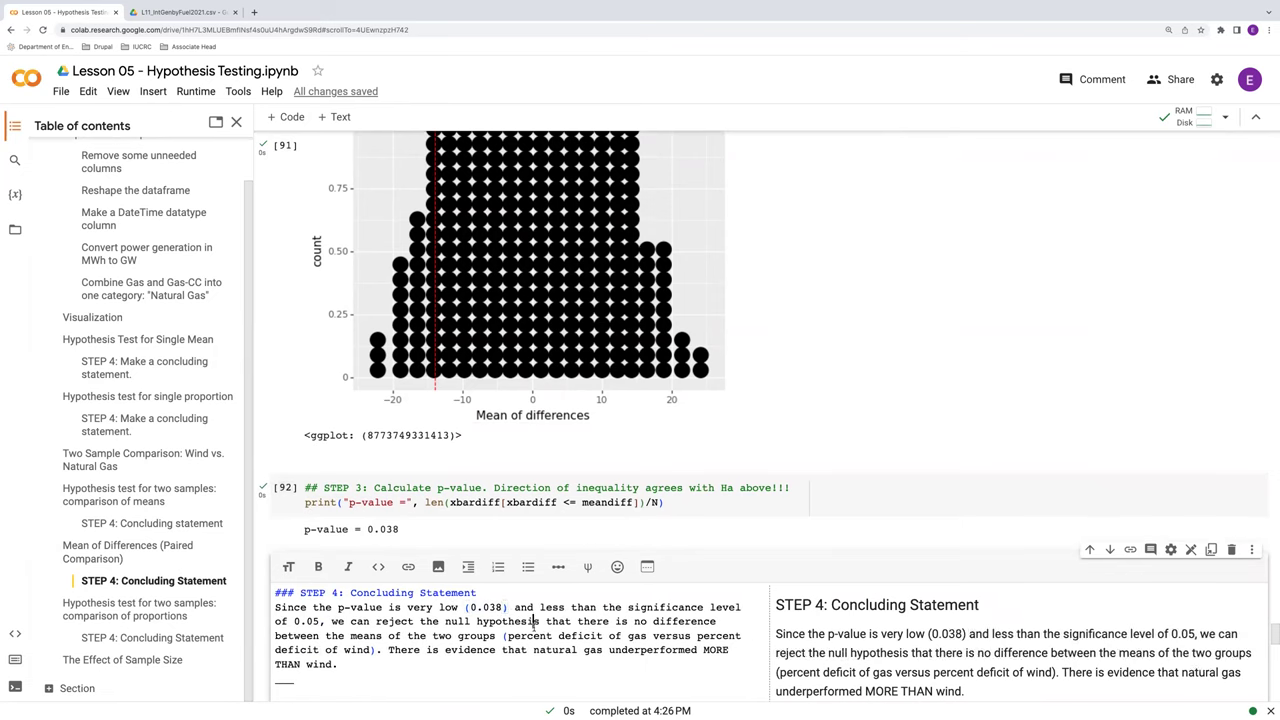
Render the paired conclusion, review the means-comparison results, then scroll to the mean-of-differences dot plot.
{"action": "left_click", "coordinate": [747, 536]}
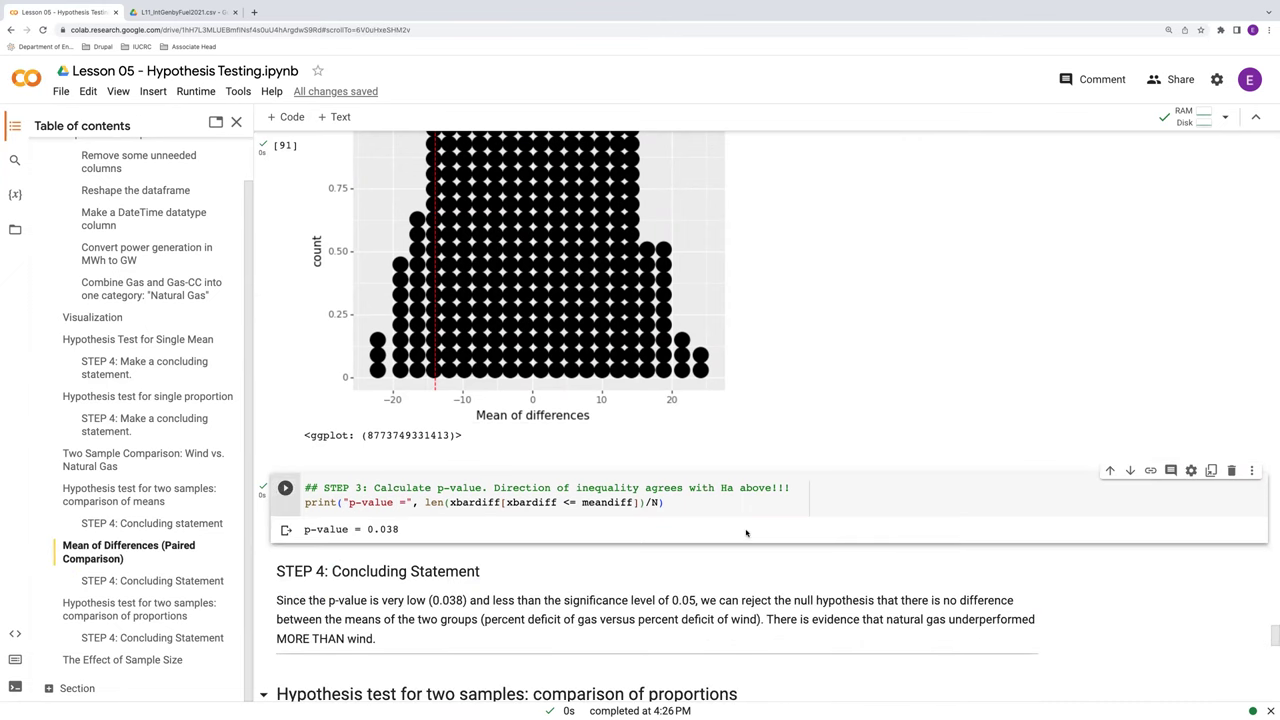
{"action": "scroll", "coordinate": [746, 533], "scroll_direction": "up", "scroll_amount": 1}
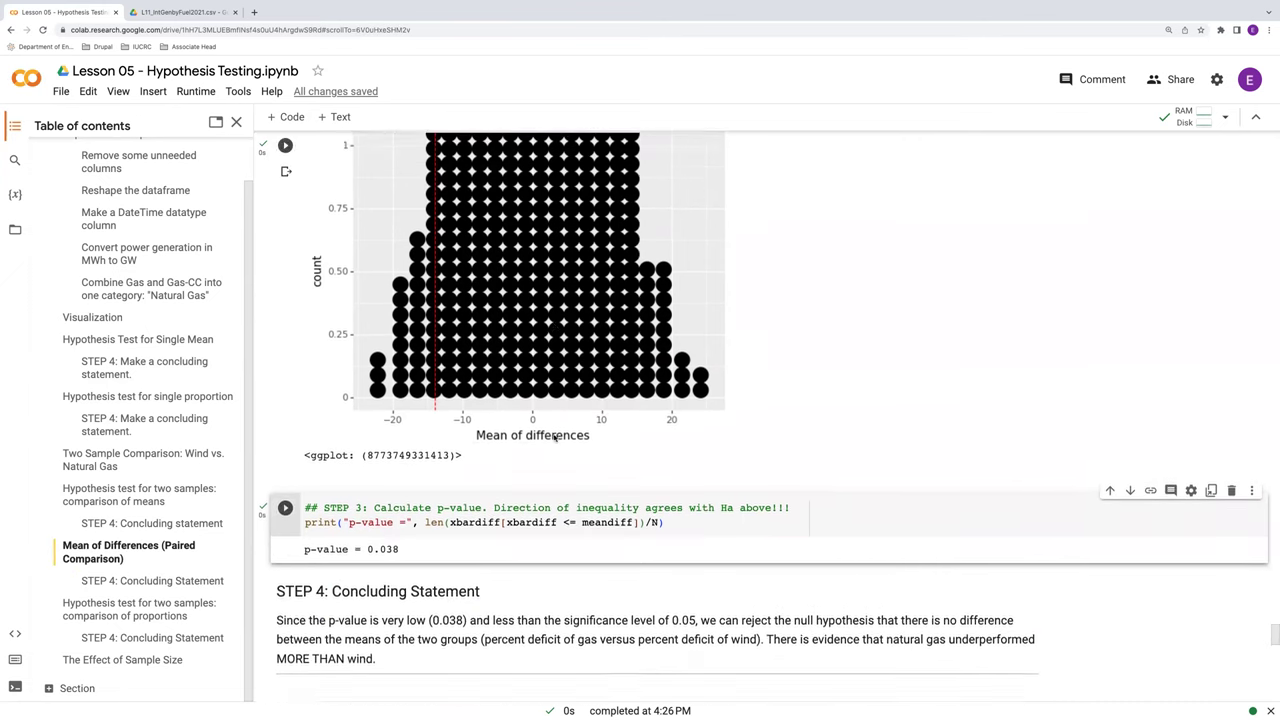
{"action": "scroll", "coordinate": [554, 436], "scroll_direction": "up", "scroll_amount": 2}
{"action": "scroll", "coordinate": [554, 437], "scroll_direction": "down", "scroll_amount": 2}
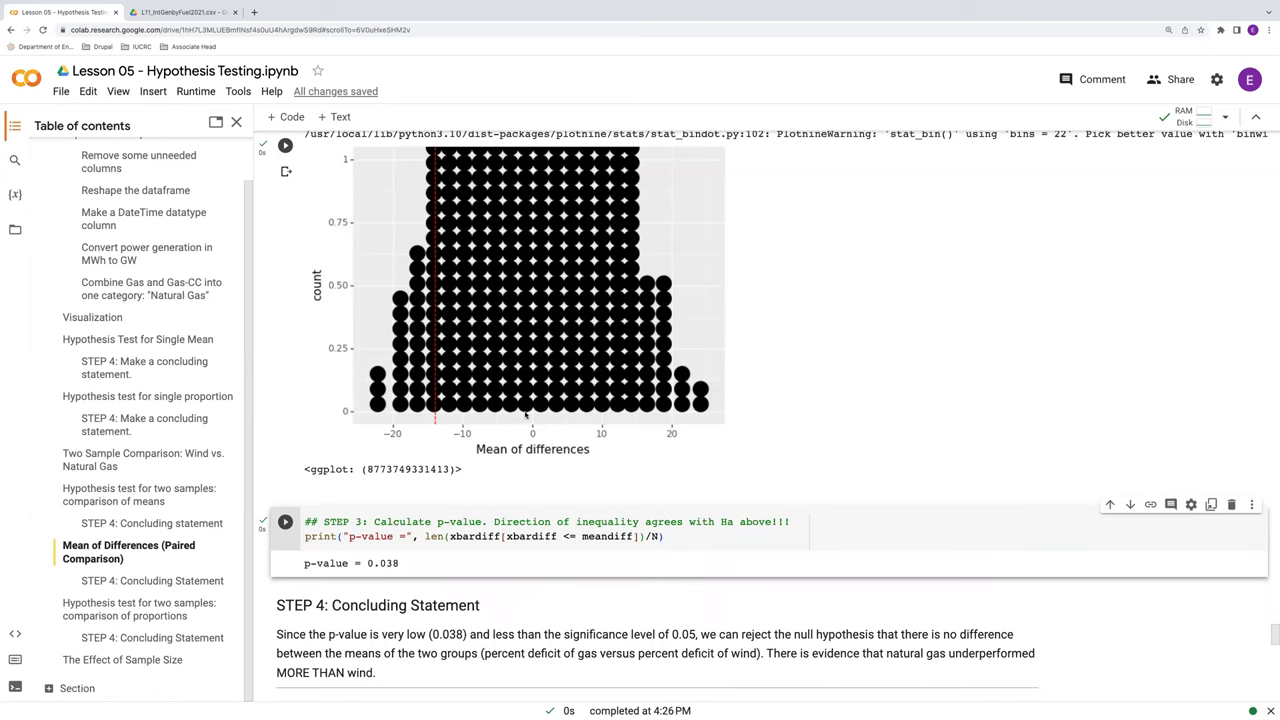
{"action": "scroll", "coordinate": [668, 406], "scroll_direction": "up", "scroll_amount": 5}
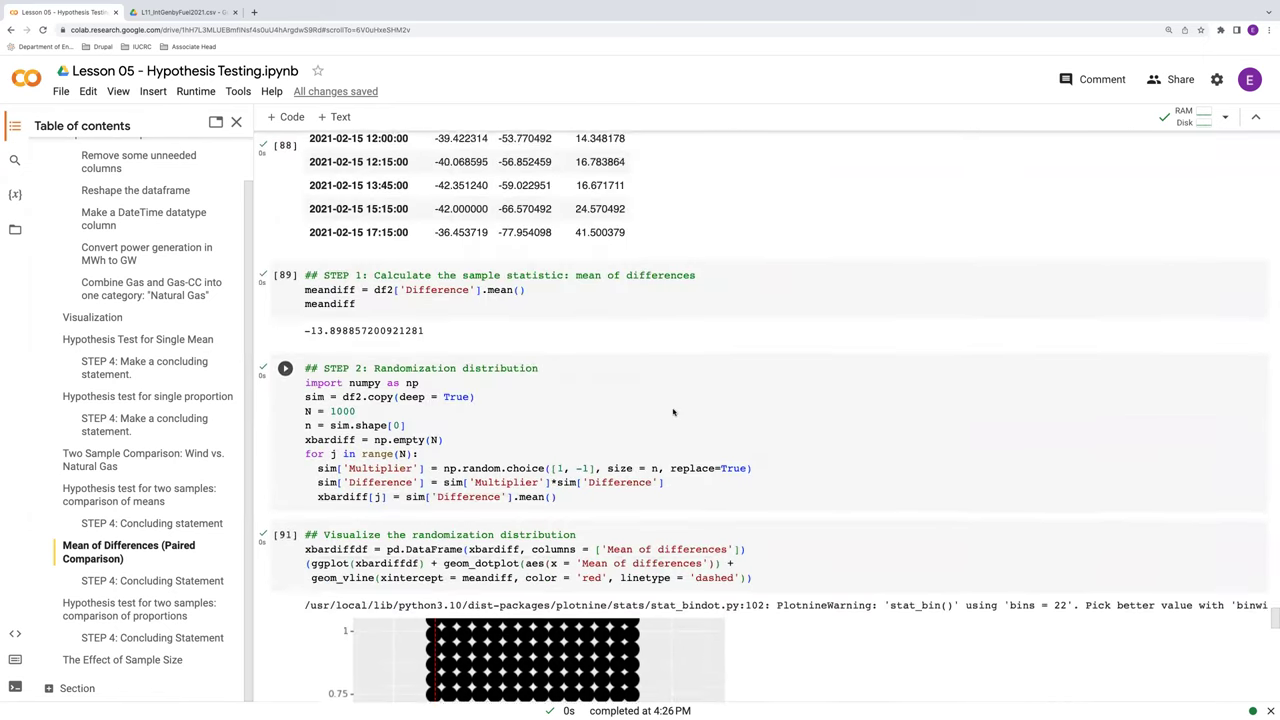
{"action": "scroll", "coordinate": [662, 402], "scroll_direction": "down", "scroll_amount": 1}
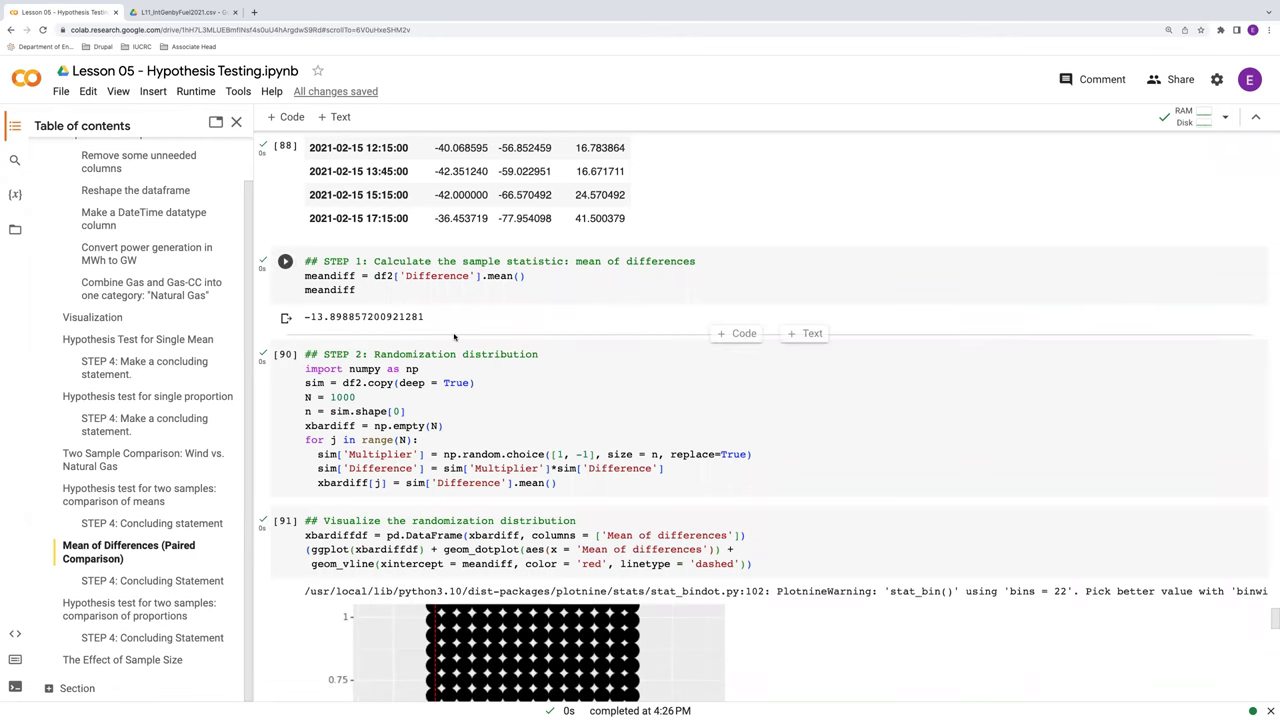
{"action": "scroll", "coordinate": [400, 325], "scroll_direction": "up", "scroll_amount": 8}
{"action": "scroll", "coordinate": [453, 333], "scroll_direction": "up", "scroll_amount": 15}
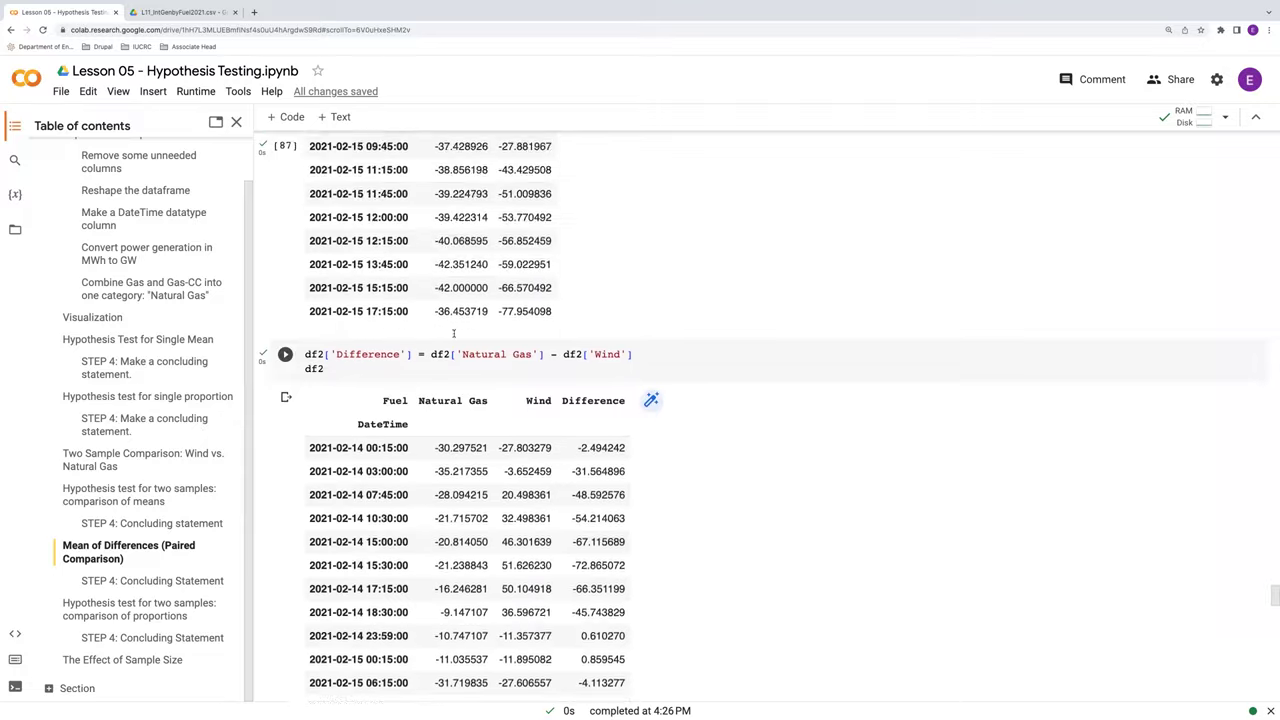
{"action": "scroll", "coordinate": [453, 335], "scroll_direction": "up", "scroll_amount": 2}
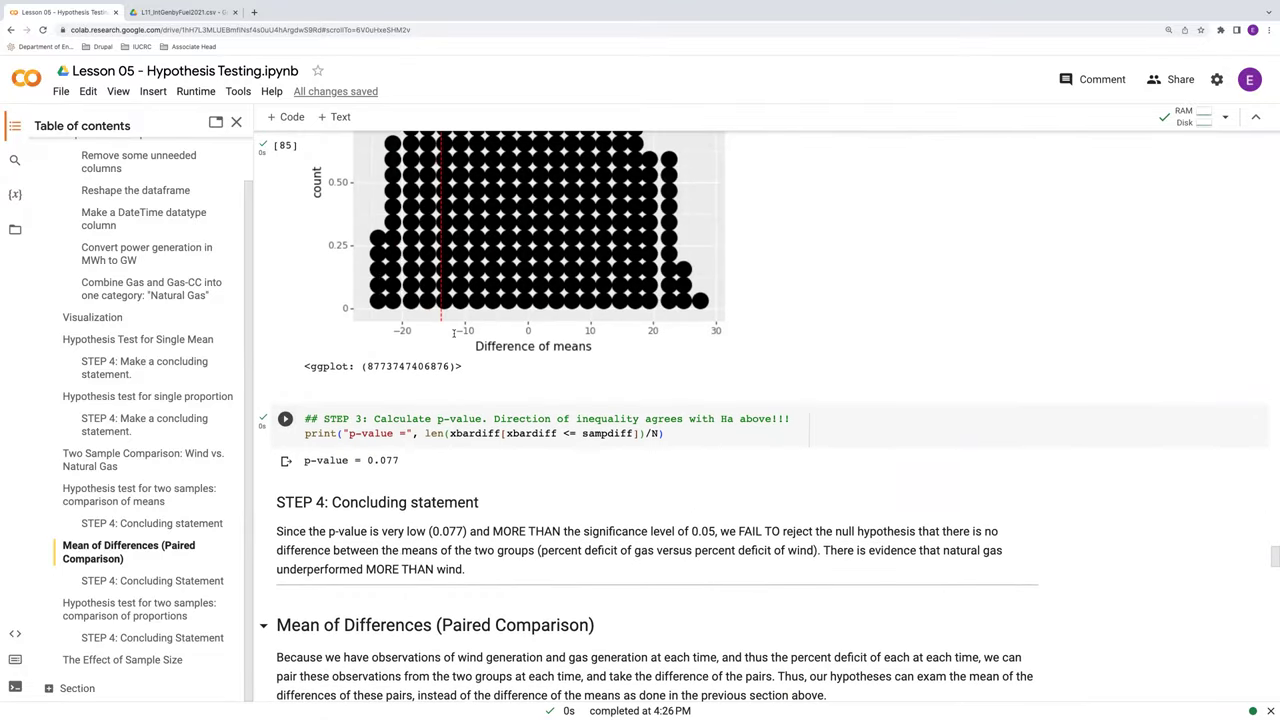
{"action": "scroll", "coordinate": [453, 333], "scroll_direction": "up", "scroll_amount": 10}
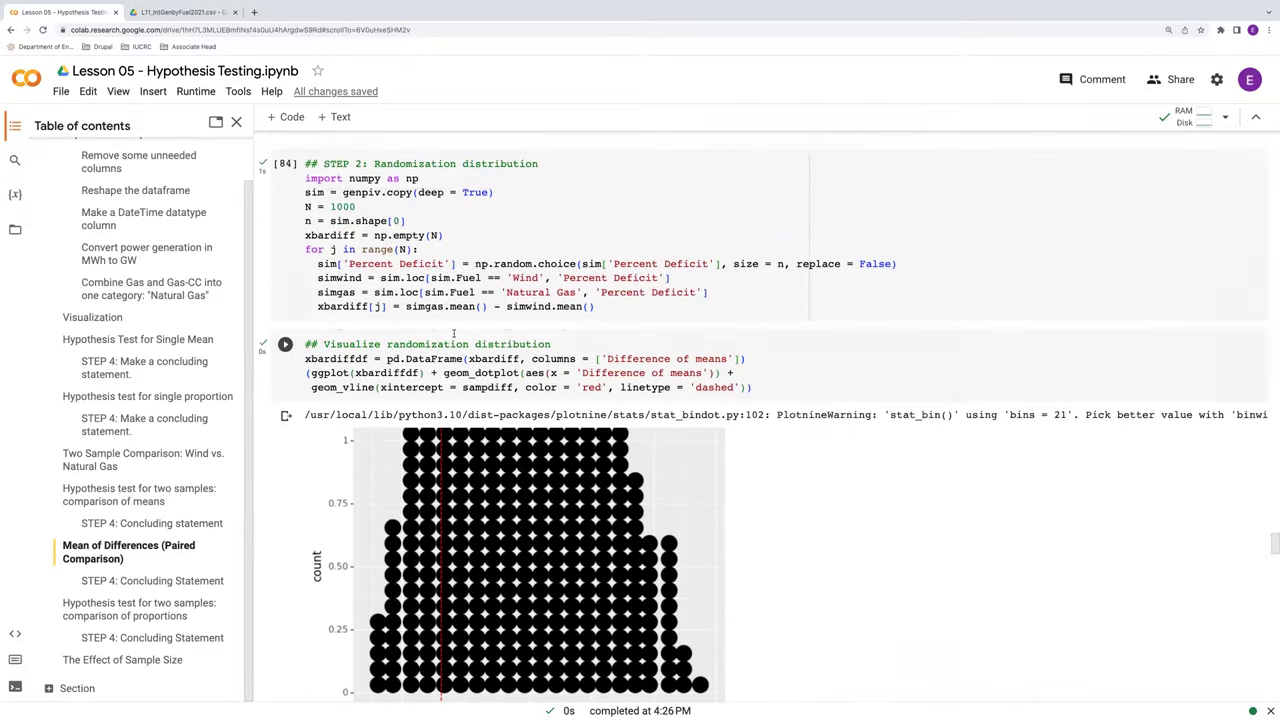
{"action": "scroll", "coordinate": [453, 333], "scroll_direction": "up", "scroll_amount": 2}
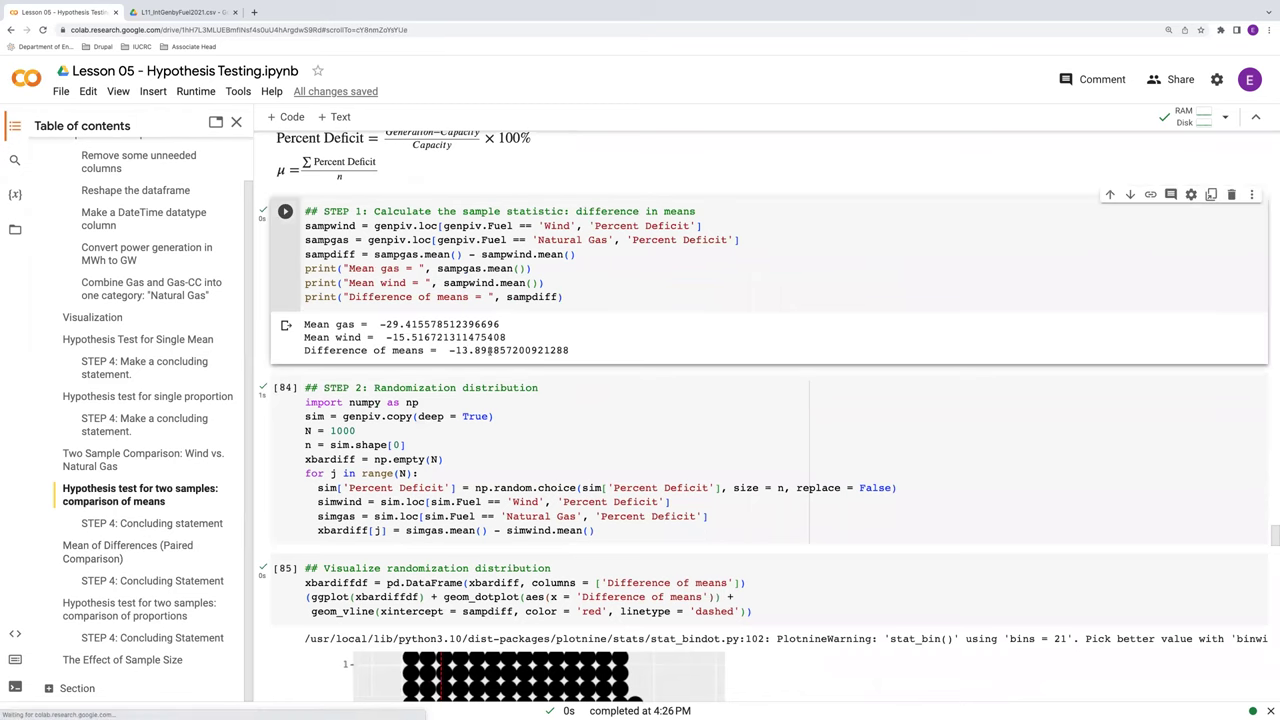
{"action": "scroll", "coordinate": [551, 377], "scroll_direction": "down", "scroll_amount": 1}
{"action": "scroll", "coordinate": [551, 377], "scroll_direction": "down", "scroll_amount": 9}
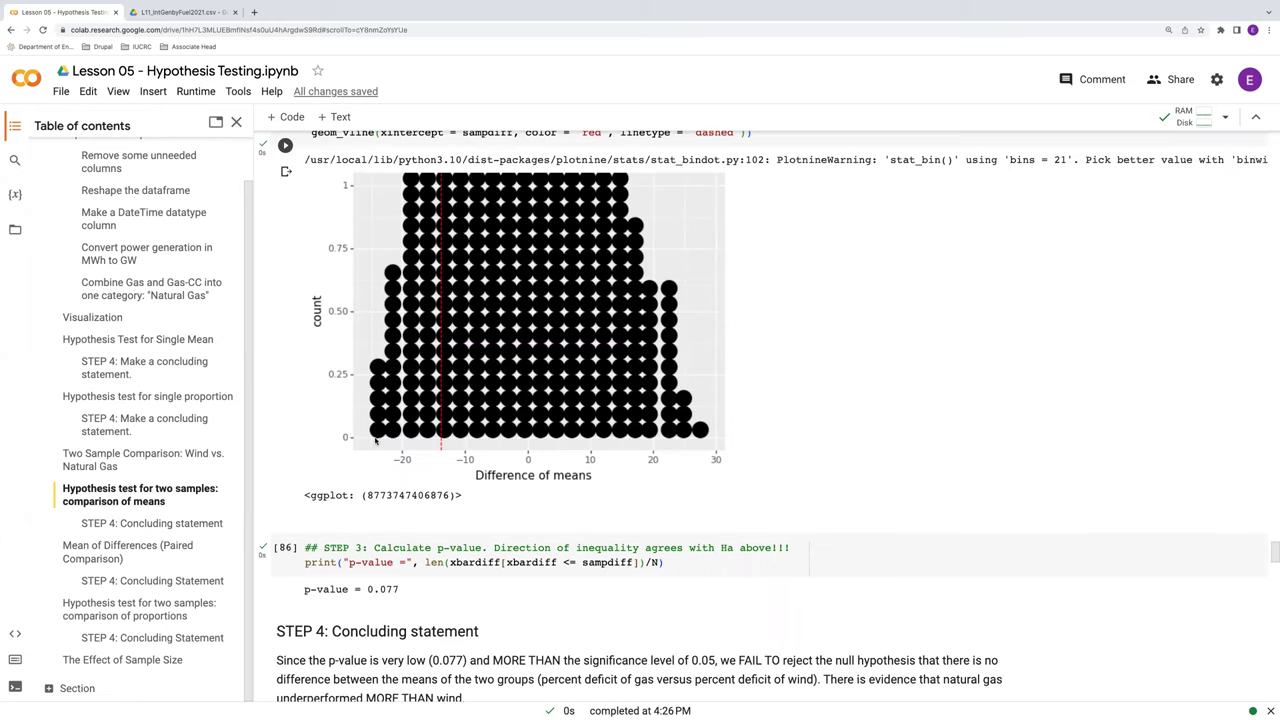
{"action": "scroll", "coordinate": [692, 441], "scroll_direction": "down", "scroll_amount": 2}
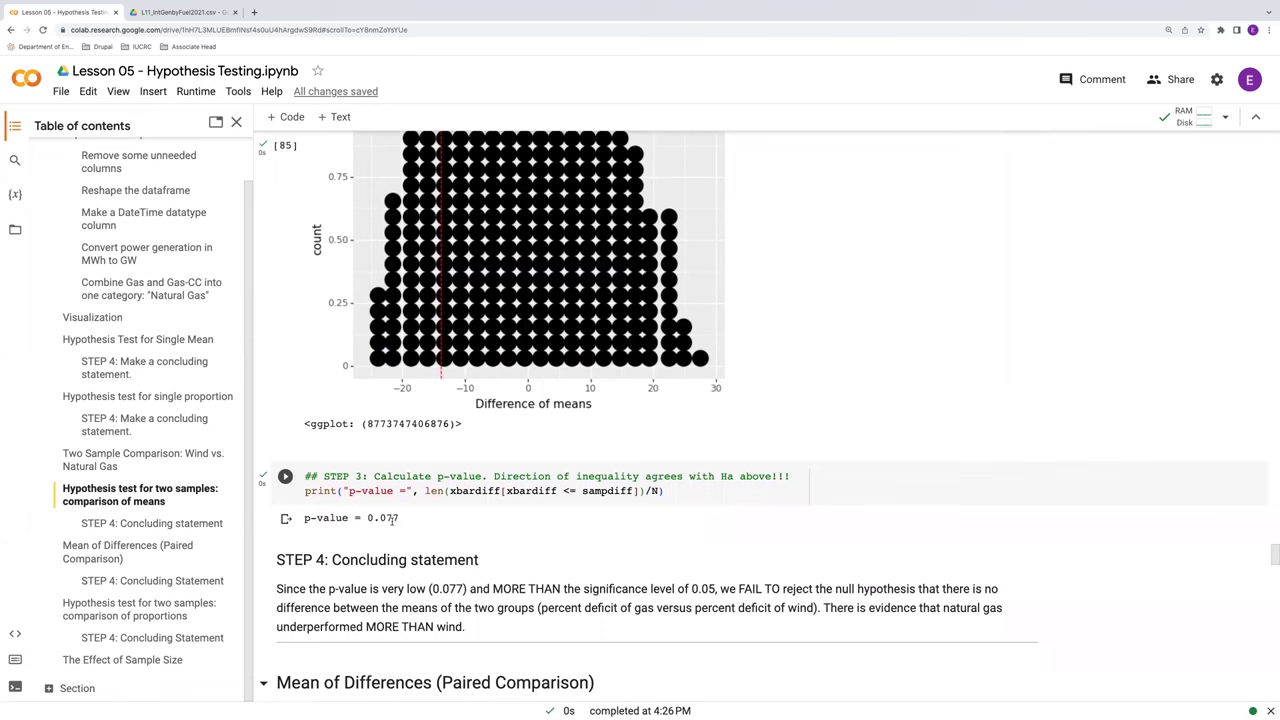
{"action": "scroll", "coordinate": [393, 521], "scroll_direction": "down", "scroll_amount": 1}
{"action": "scroll", "coordinate": [393, 521], "scroll_direction": "down", "scroll_amount": 5}
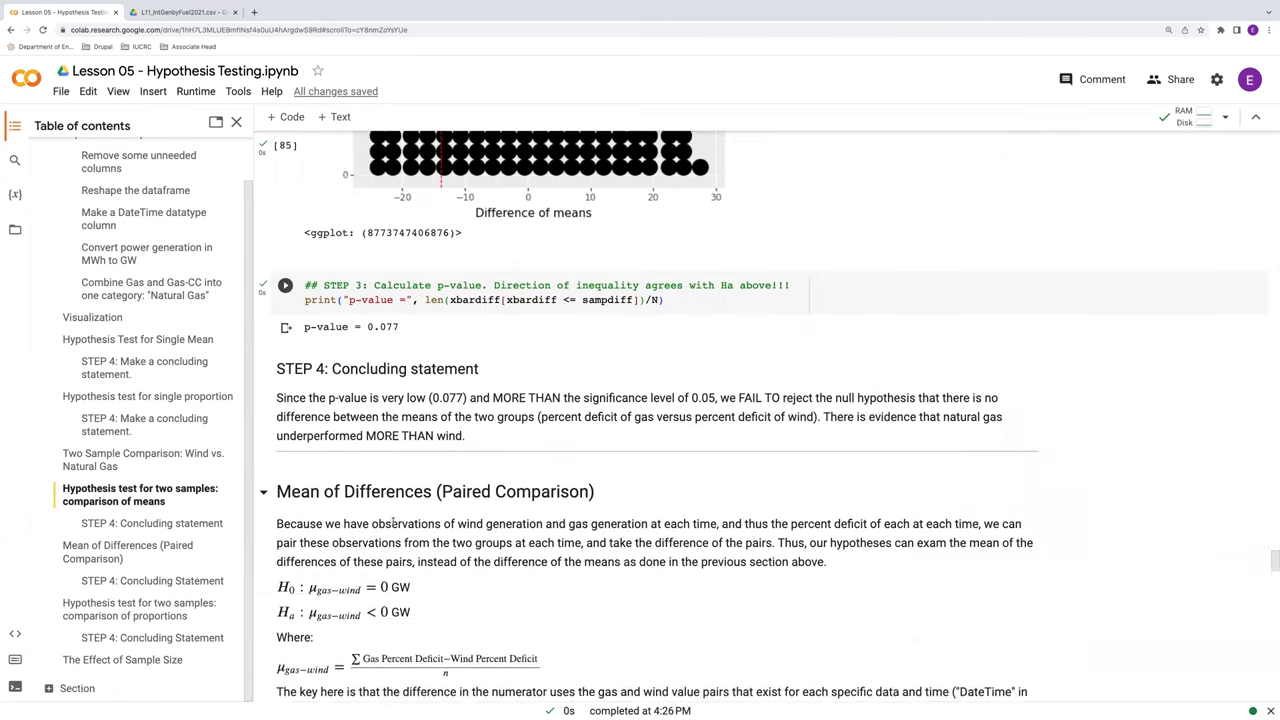
{"action": "scroll", "coordinate": [393, 521], "scroll_direction": "down", "scroll_amount": 20}
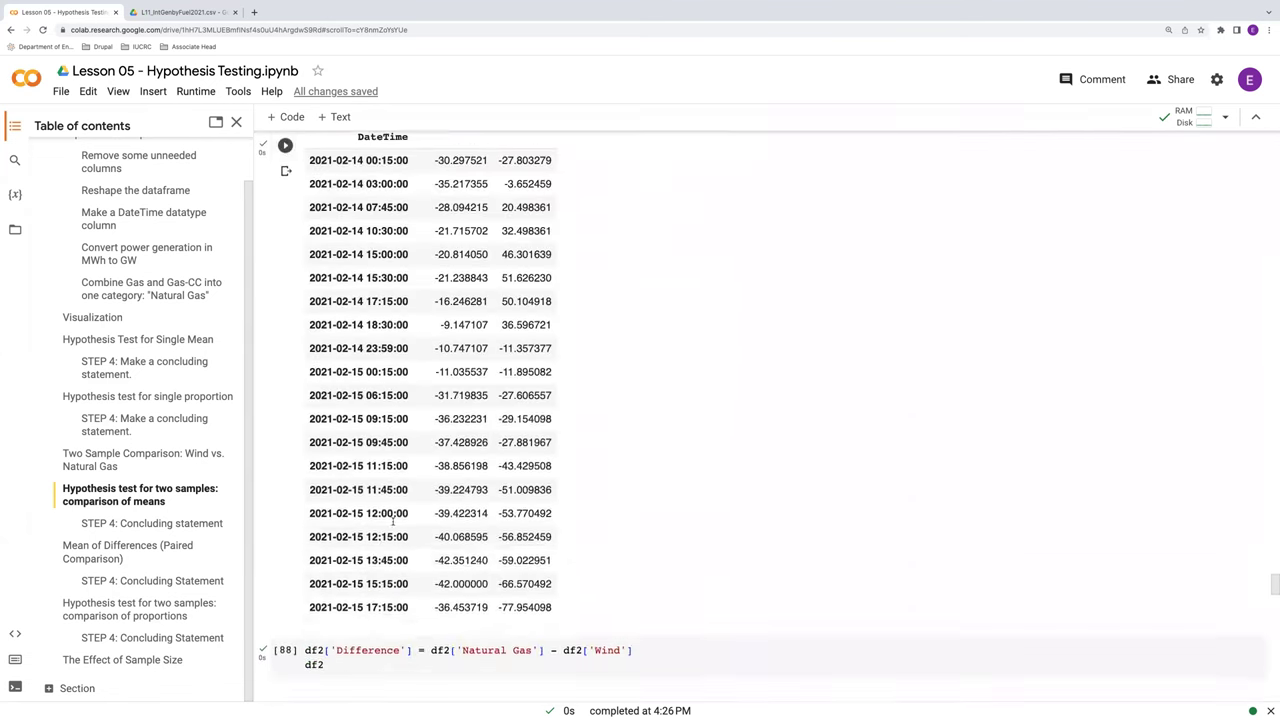
{"action": "scroll", "coordinate": [393, 521], "scroll_direction": "down", "scroll_amount": 13}
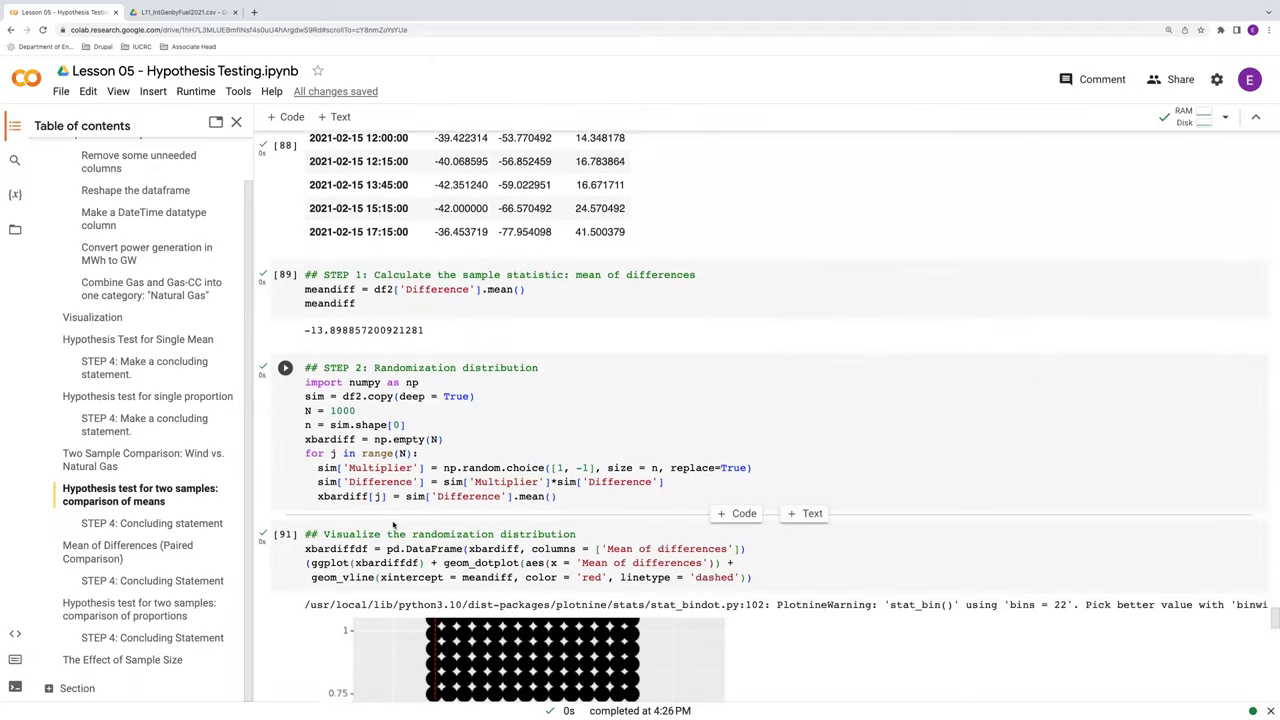
{"action": "scroll", "coordinate": [395, 525], "scroll_direction": "down", "scroll_amount": 1}
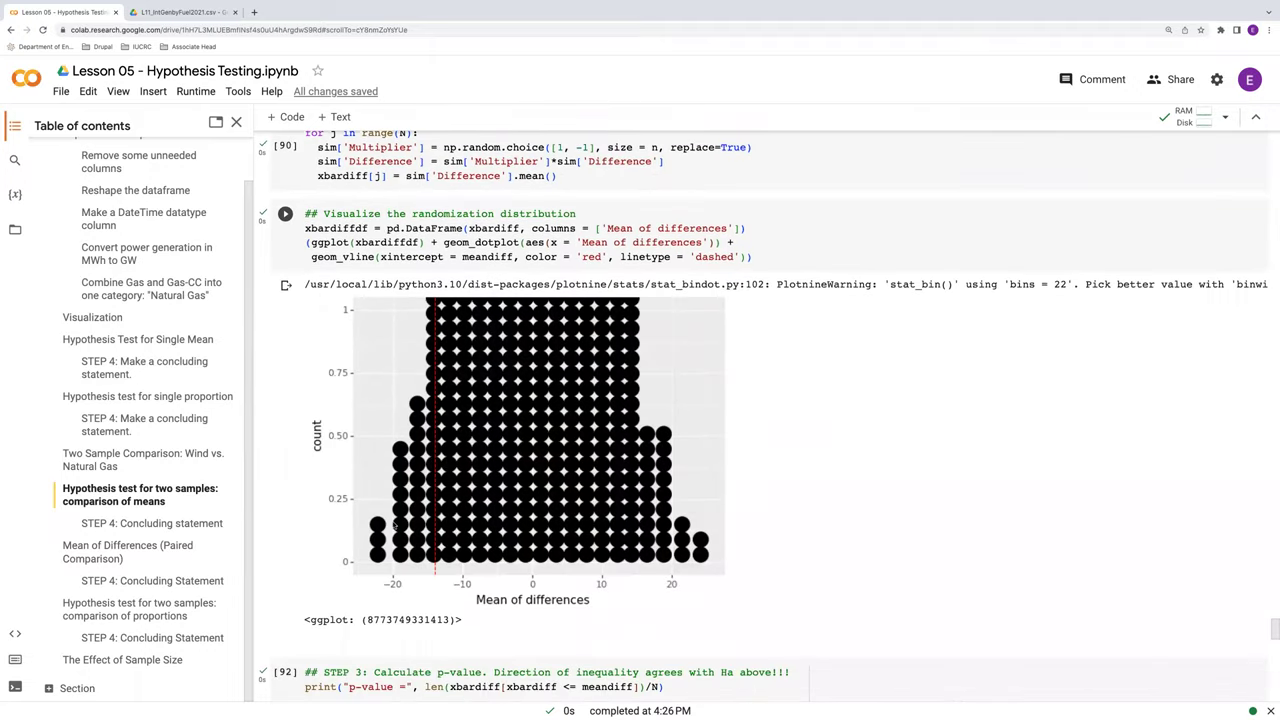
Scroll down to the comparison-of-proportions STEP 1 output (difference 0.359375).
{"action": "scroll", "coordinate": [396, 525], "scroll_direction": "down", "scroll_amount": 3}
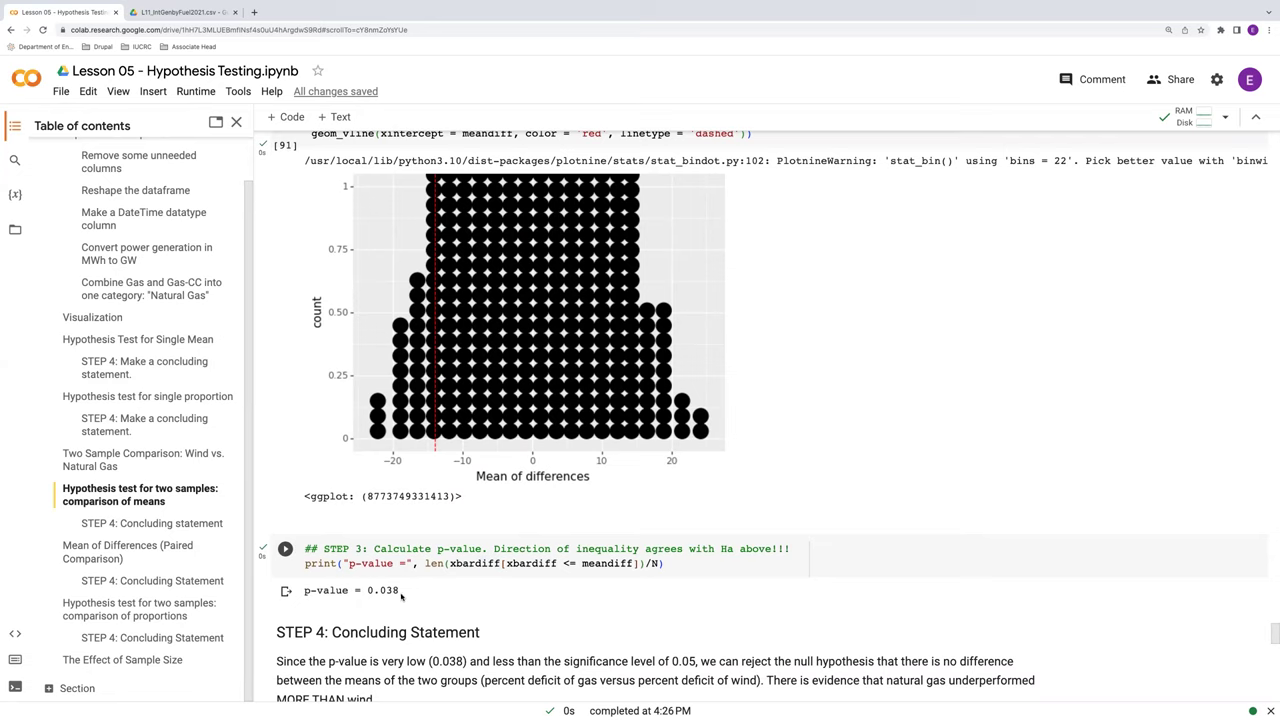
{"action": "scroll", "coordinate": [420, 585], "scroll_direction": "up", "scroll_amount": 1}
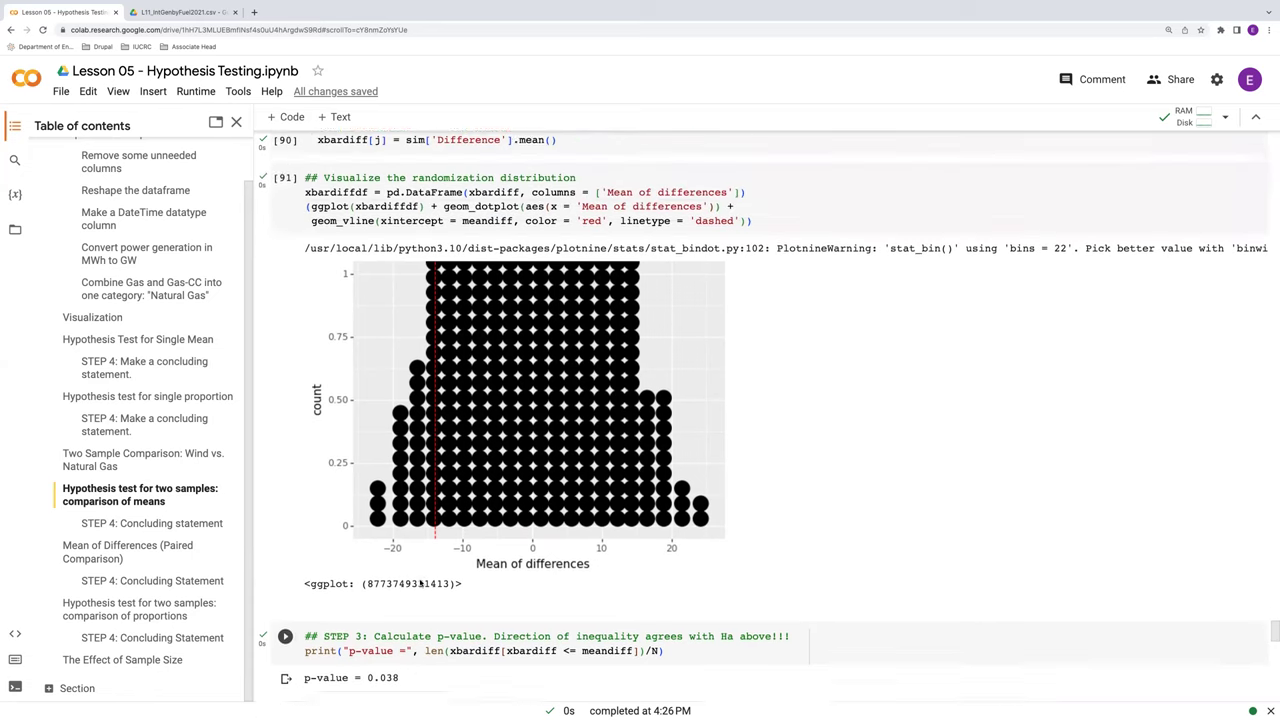
{"action": "scroll", "coordinate": [420, 583], "scroll_direction": "up", "scroll_amount": 1}
{"action": "scroll", "coordinate": [420, 583], "scroll_direction": "down", "scroll_amount": 2}
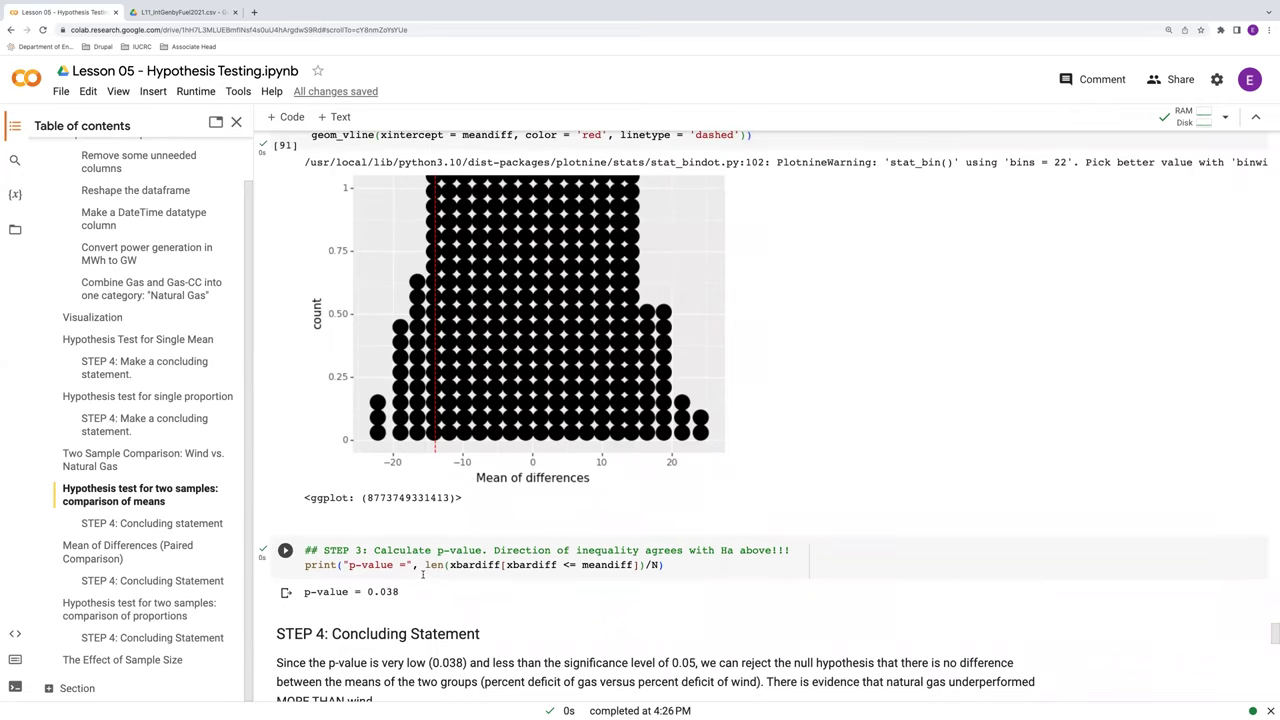
{"action": "scroll", "coordinate": [423, 575], "scroll_direction": "down", "scroll_amount": 1}
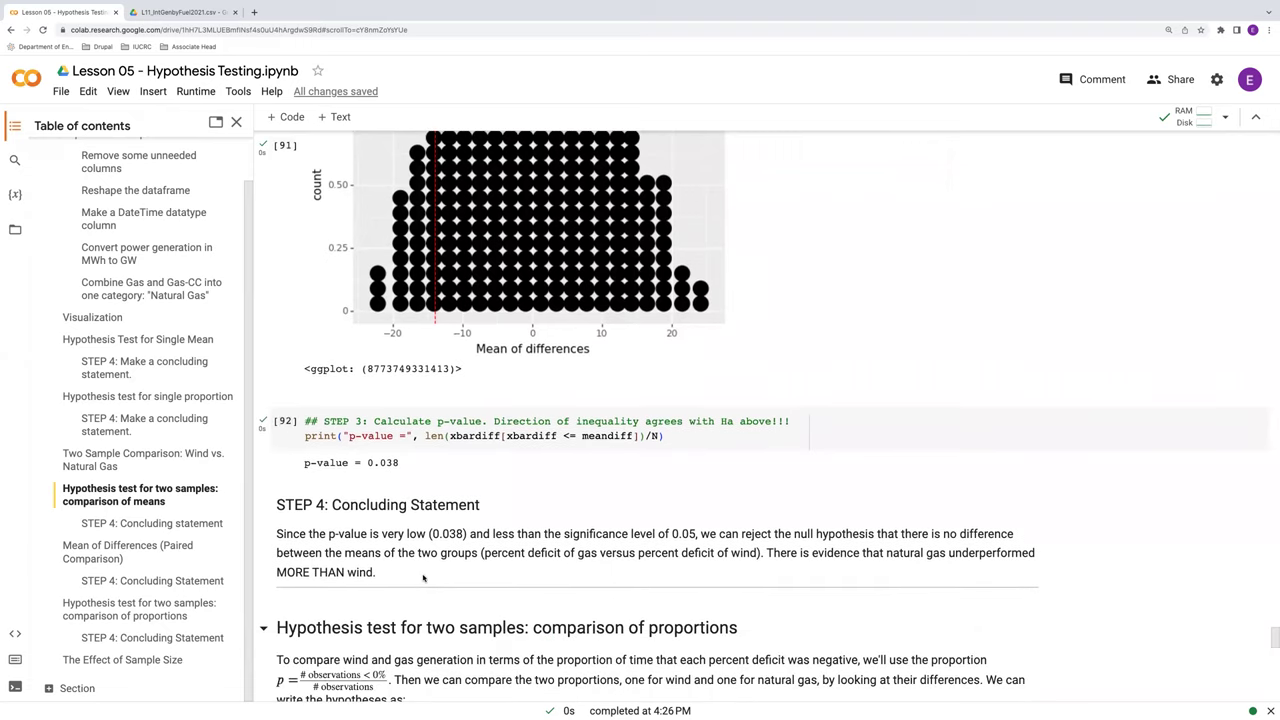
{"action": "scroll", "coordinate": [423, 578], "scroll_direction": "down", "scroll_amount": 1}
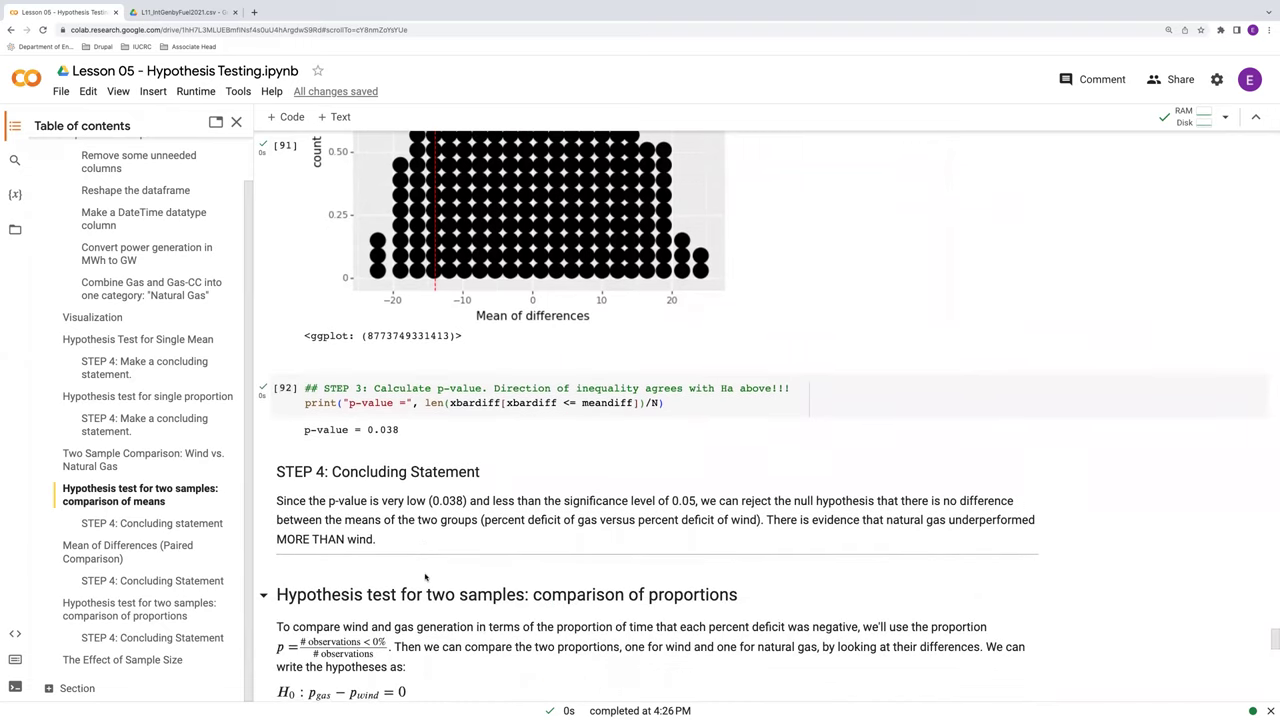
{"action": "scroll", "coordinate": [478, 546], "scroll_direction": "down", "scroll_amount": 2}
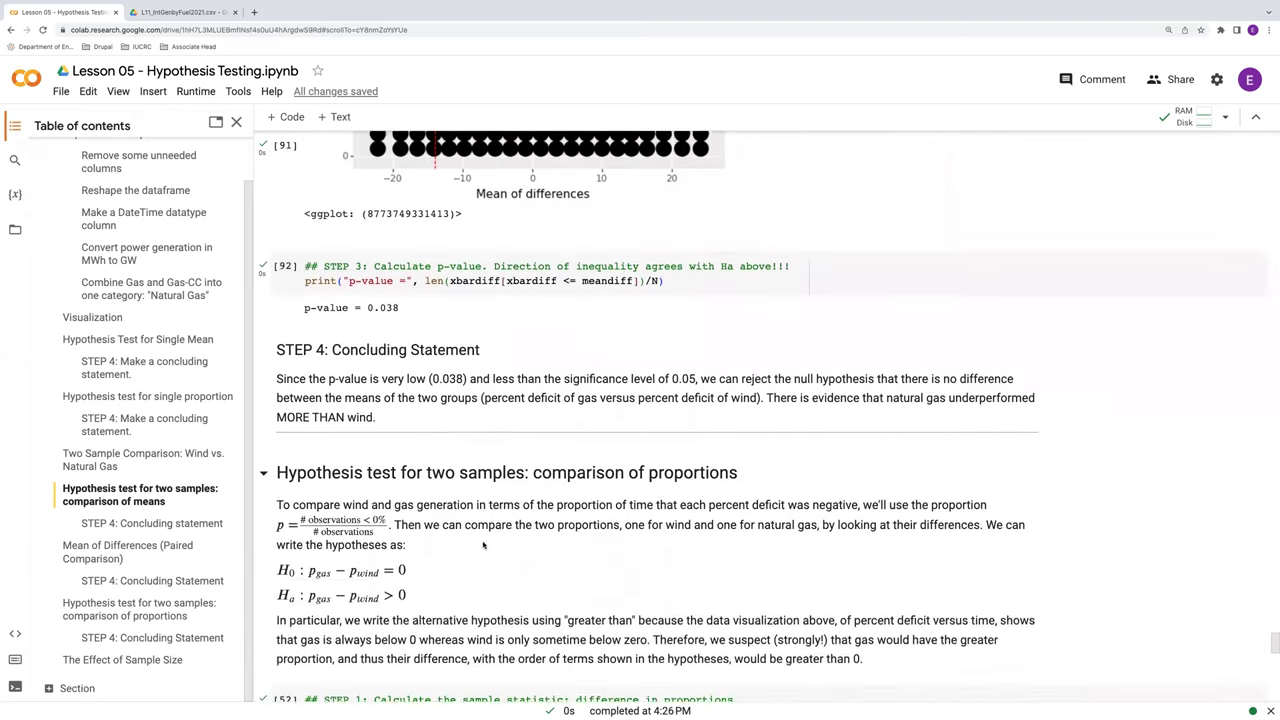
{"action": "scroll", "coordinate": [482, 542], "scroll_direction": "down", "scroll_amount": 1}
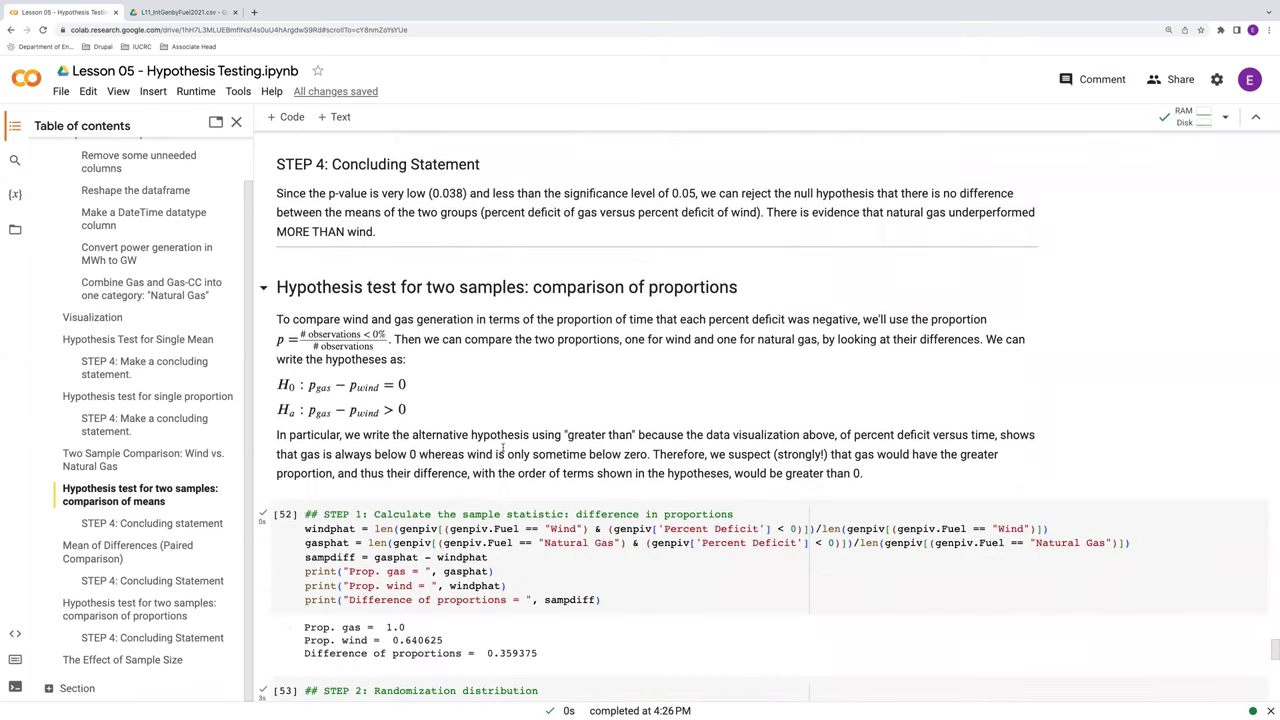
Re-run the difference-in-proportions calculation (now 0.3) and its randomization distribution.
{"action": "scroll", "coordinate": [503, 452], "scroll_direction": "down", "scroll_amount": 1}
{"action": "left_click", "coordinate": [285, 415]}
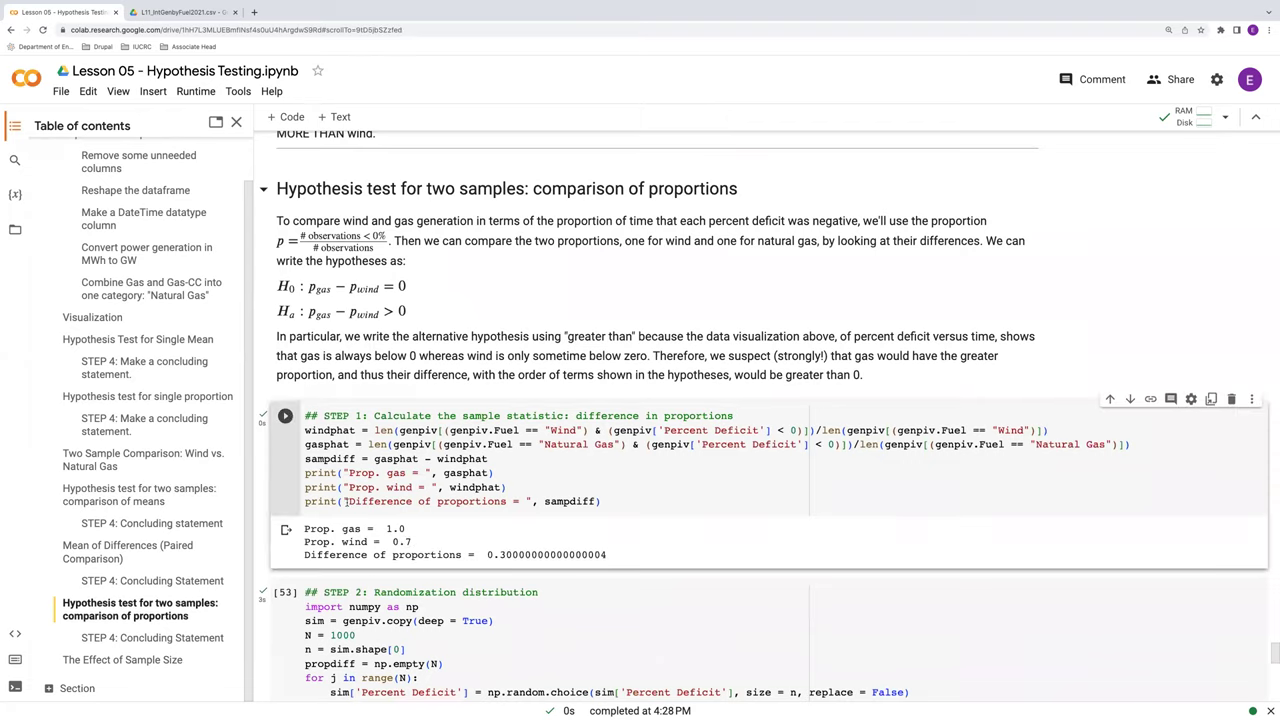
{"action": "scroll", "coordinate": [346, 501], "scroll_direction": "down", "scroll_amount": 1}
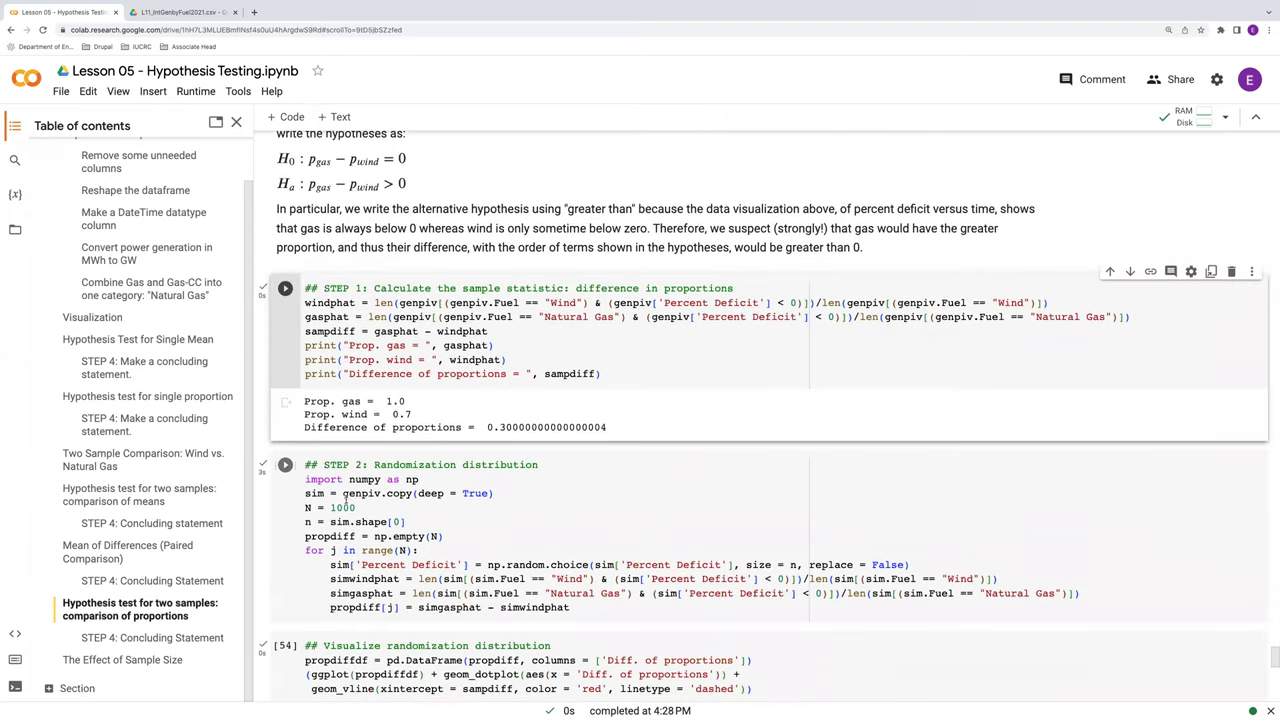
{"action": "left_click", "coordinate": [285, 464]}
{"action": "scroll", "coordinate": [398, 229], "scroll_direction": "down", "scroll_amount": 2}
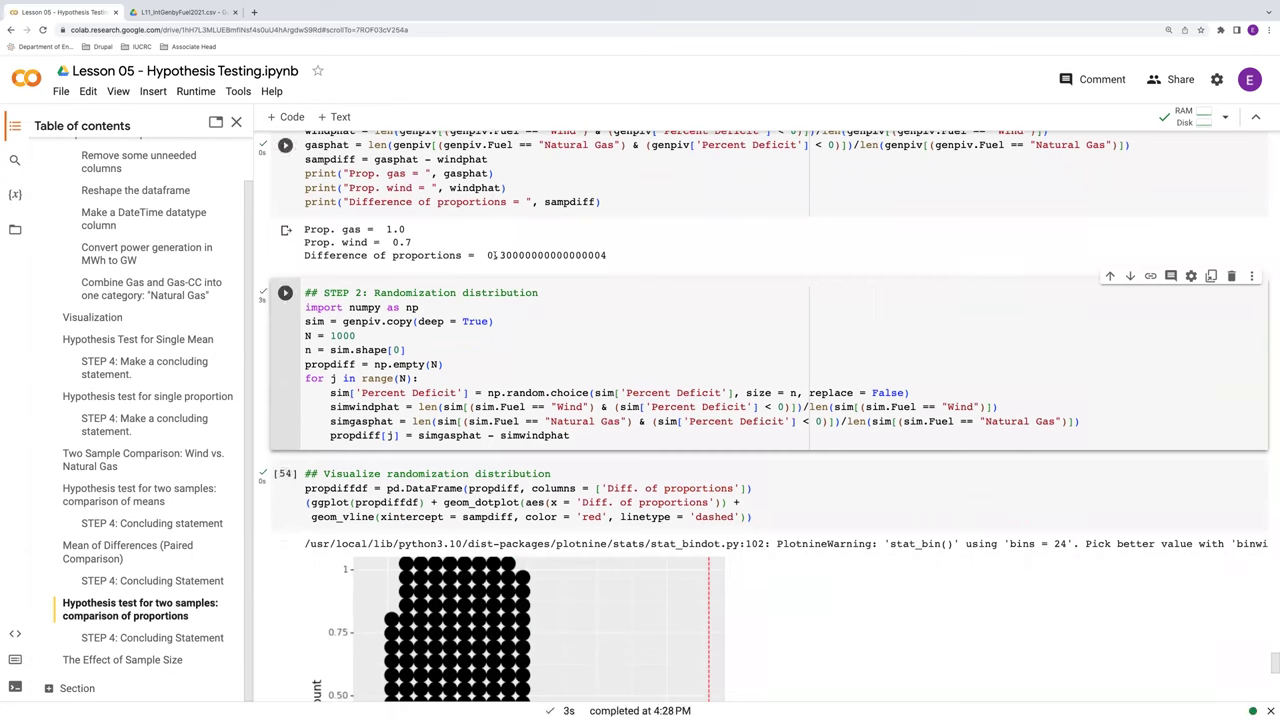
Redraw the proportion-differences dot plot and recompute the p-value, now 0.007.
{"action": "left_click", "coordinate": [362, 508]}
{"action": "key", "text": "ctrl+Return"}
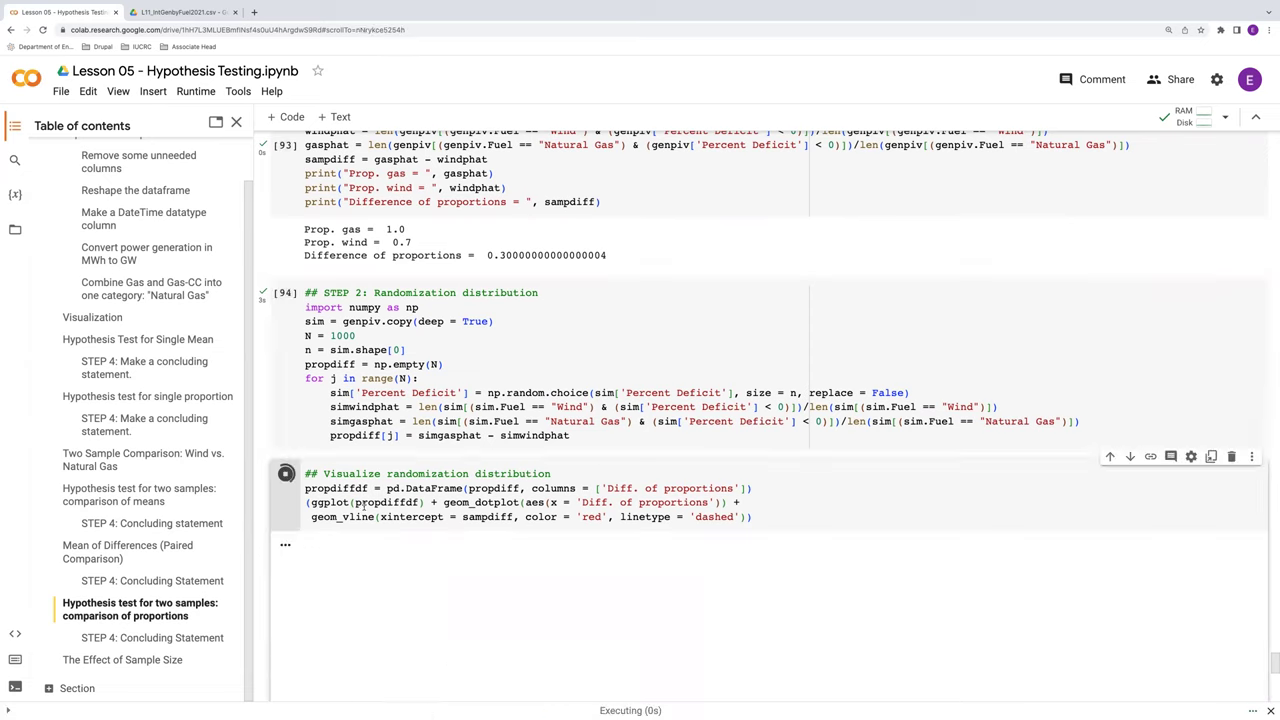
{"action": "scroll", "coordinate": [362, 508], "scroll_direction": "down", "scroll_amount": 5}
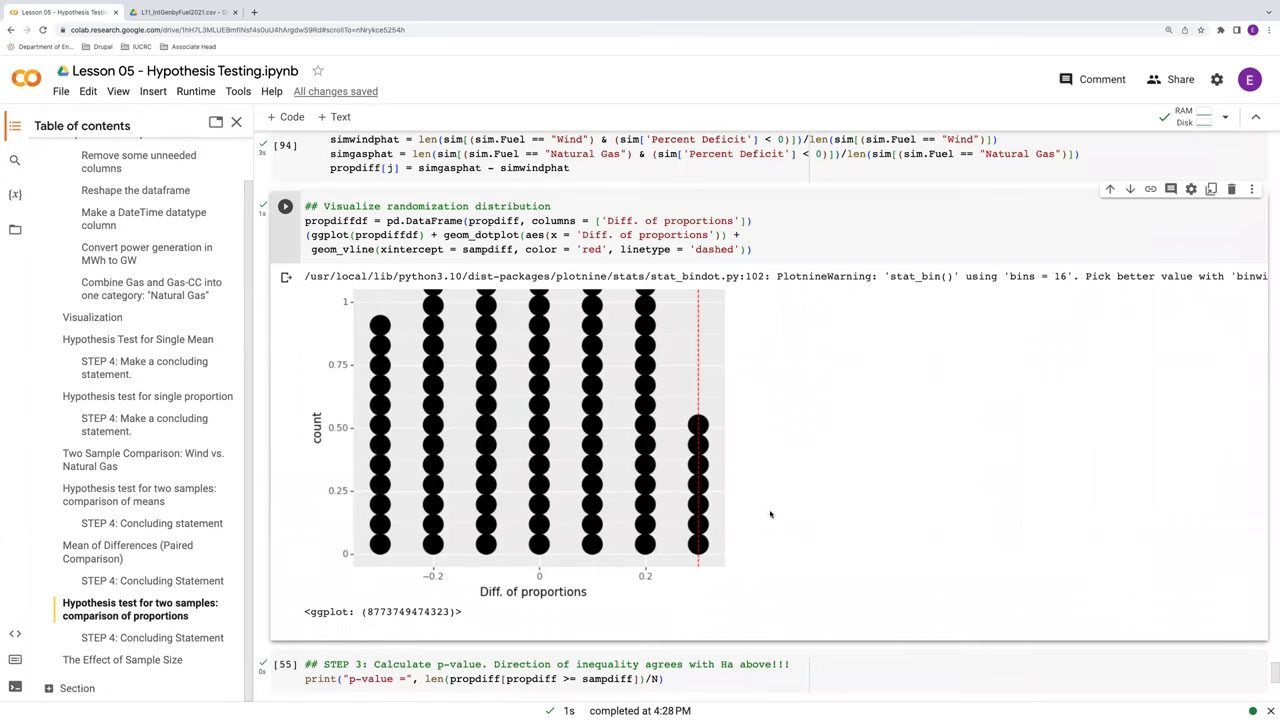
{"action": "scroll", "coordinate": [658, 566], "scroll_direction": "down", "scroll_amount": 2}
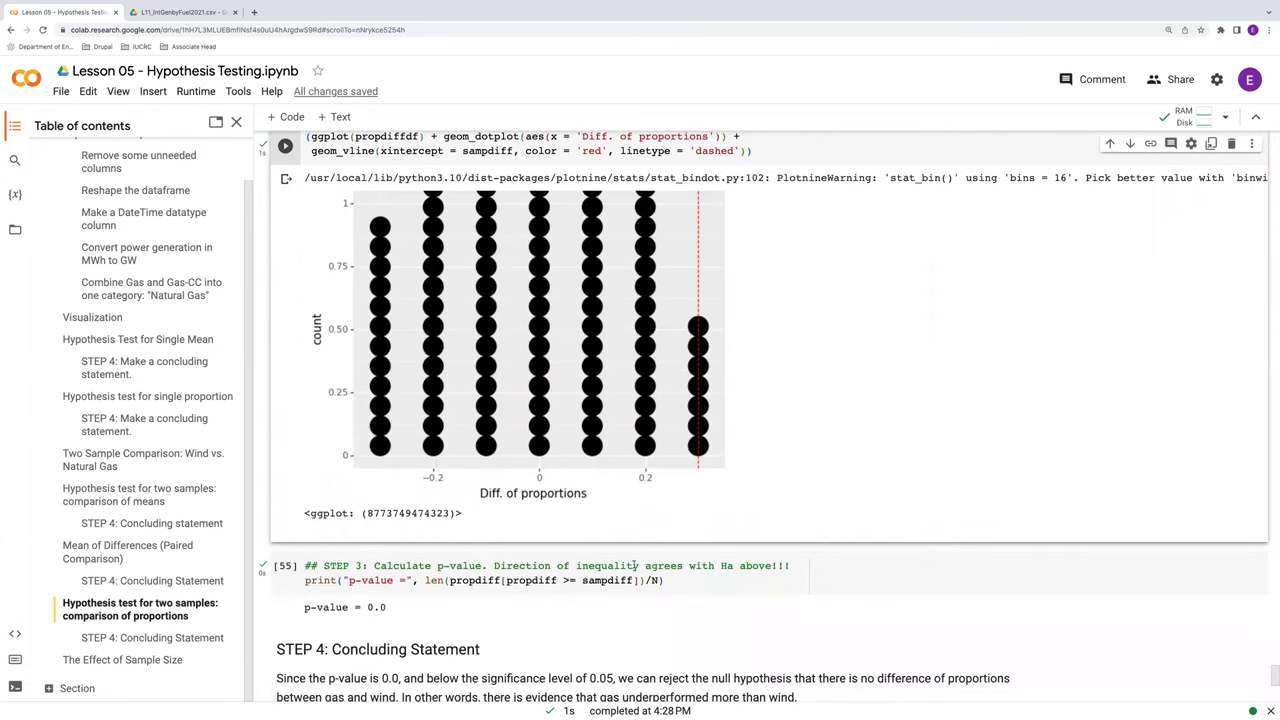
{"action": "left_click", "coordinate": [285, 566]}
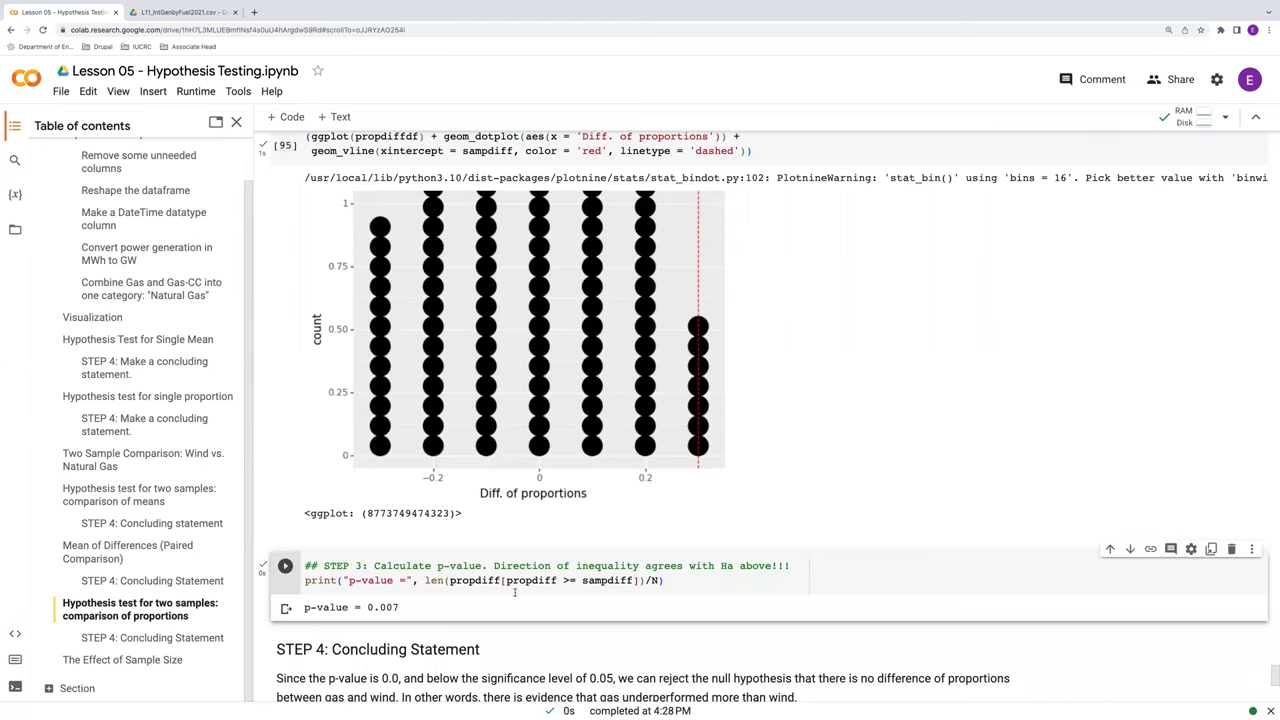
{"action": "scroll", "coordinate": [383, 483], "scroll_direction": "down", "scroll_amount": 3}
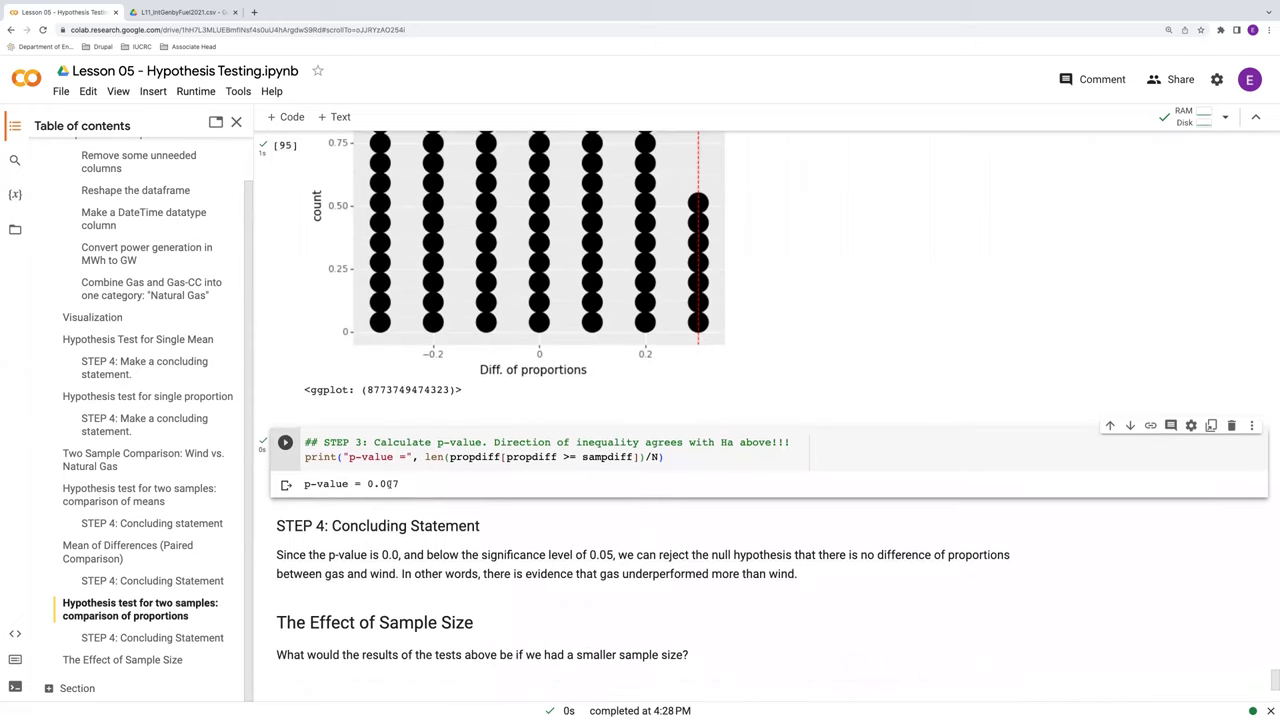
Change the proportions STEP 4 conclusion's p-value from 0.0 to 0.007.
{"action": "double_click", "coordinate": [403, 558]}
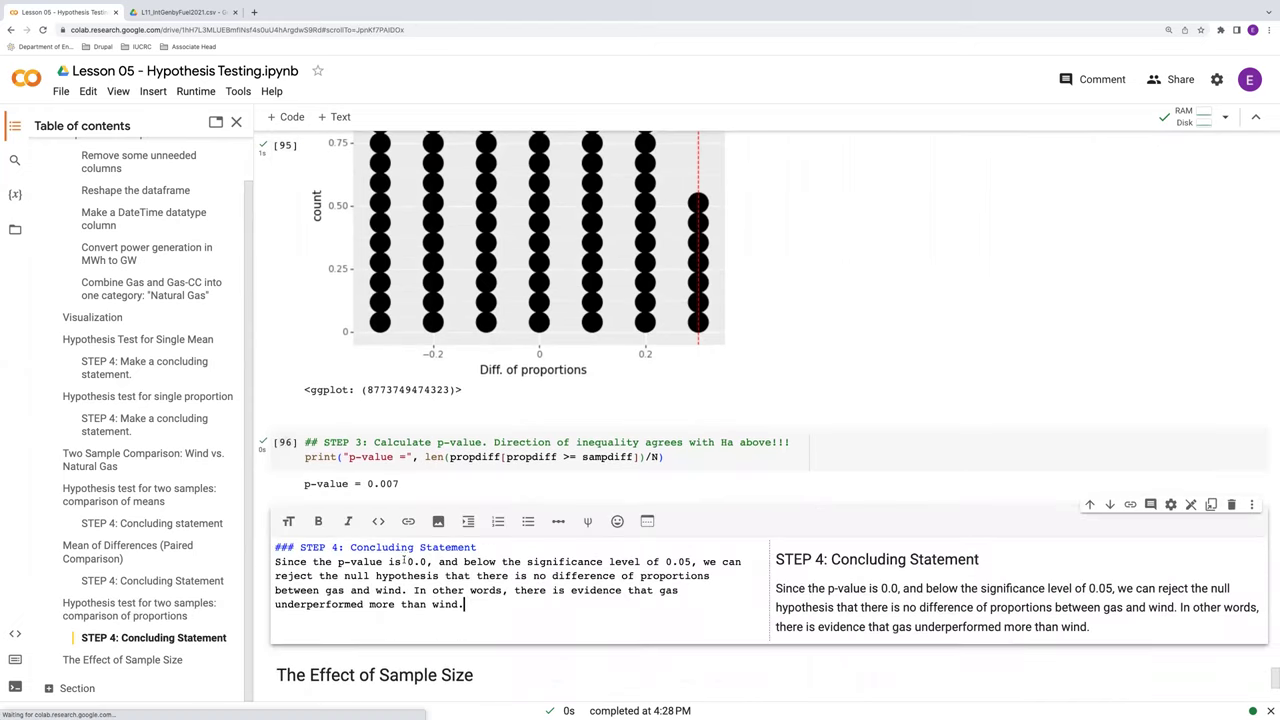
{"action": "left_click", "coordinate": [428, 562]}
{"action": "type", "text": "07"}
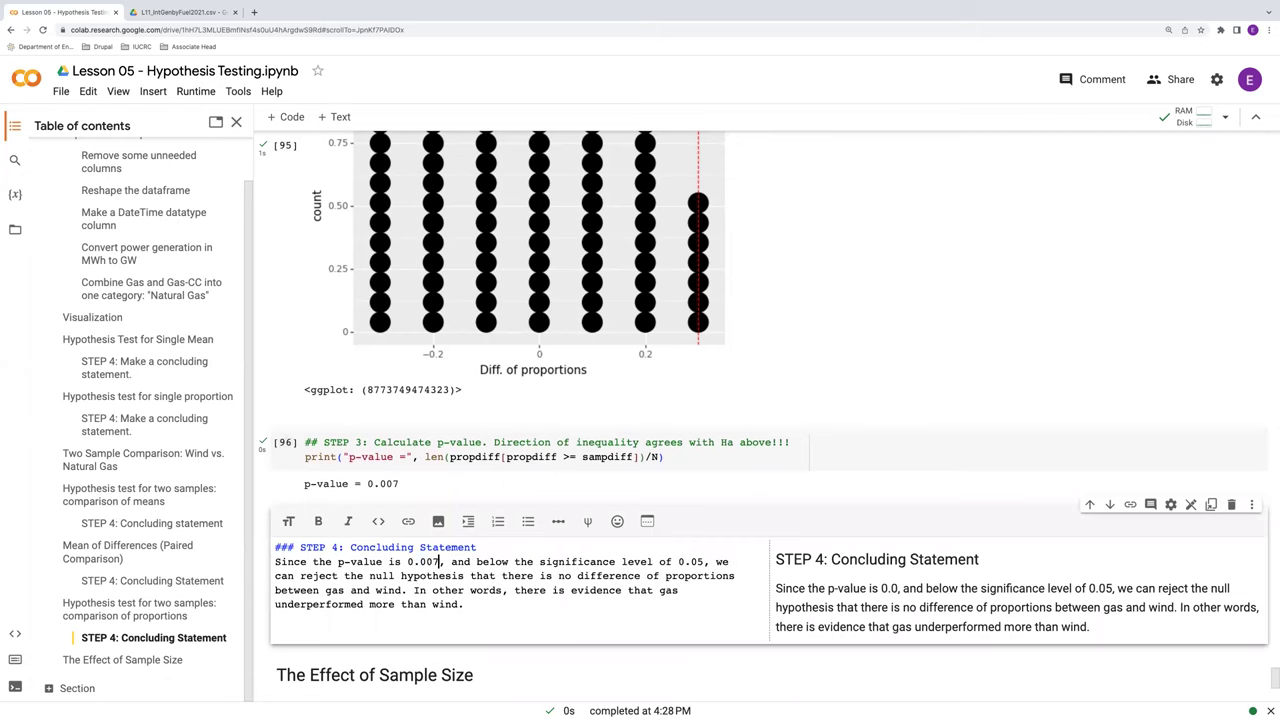
{"action": "left_click", "coordinate": [638, 613]}
{"action": "scroll", "coordinate": [593, 607], "scroll_direction": "down", "scroll_amount": 2}
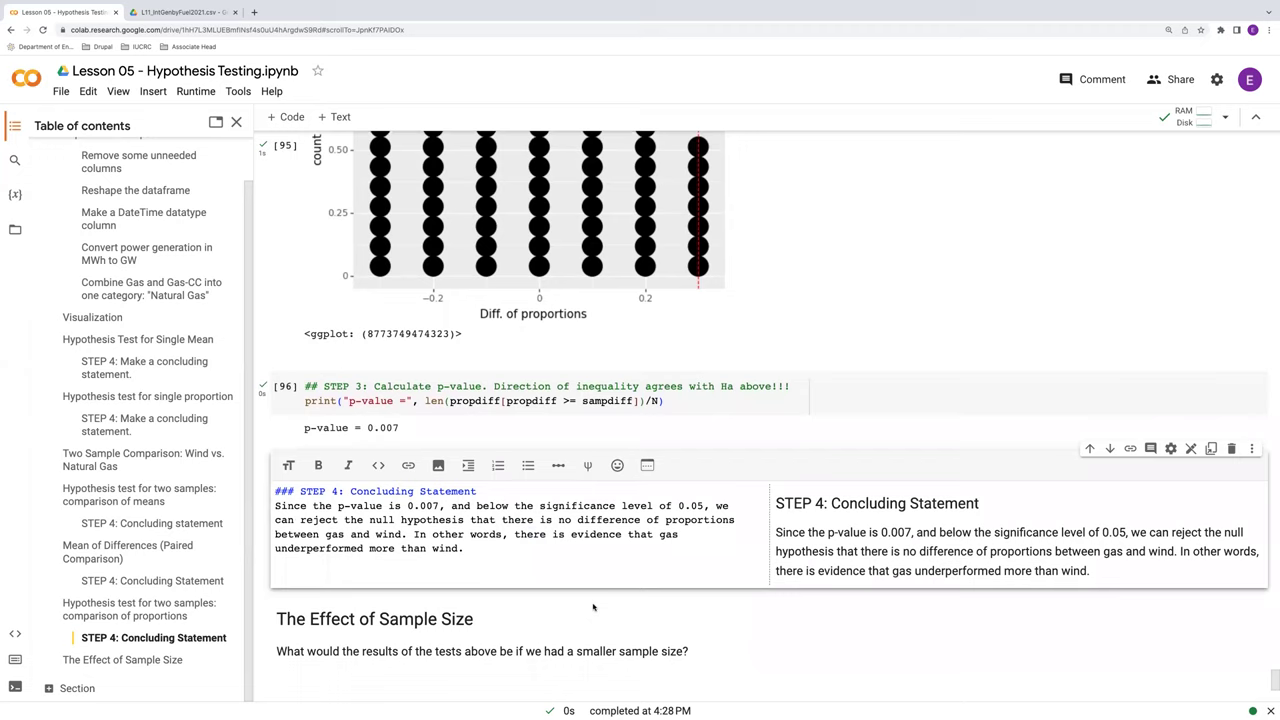
{"action": "scroll", "coordinate": [554, 551], "scroll_direction": "down", "scroll_amount": 1}
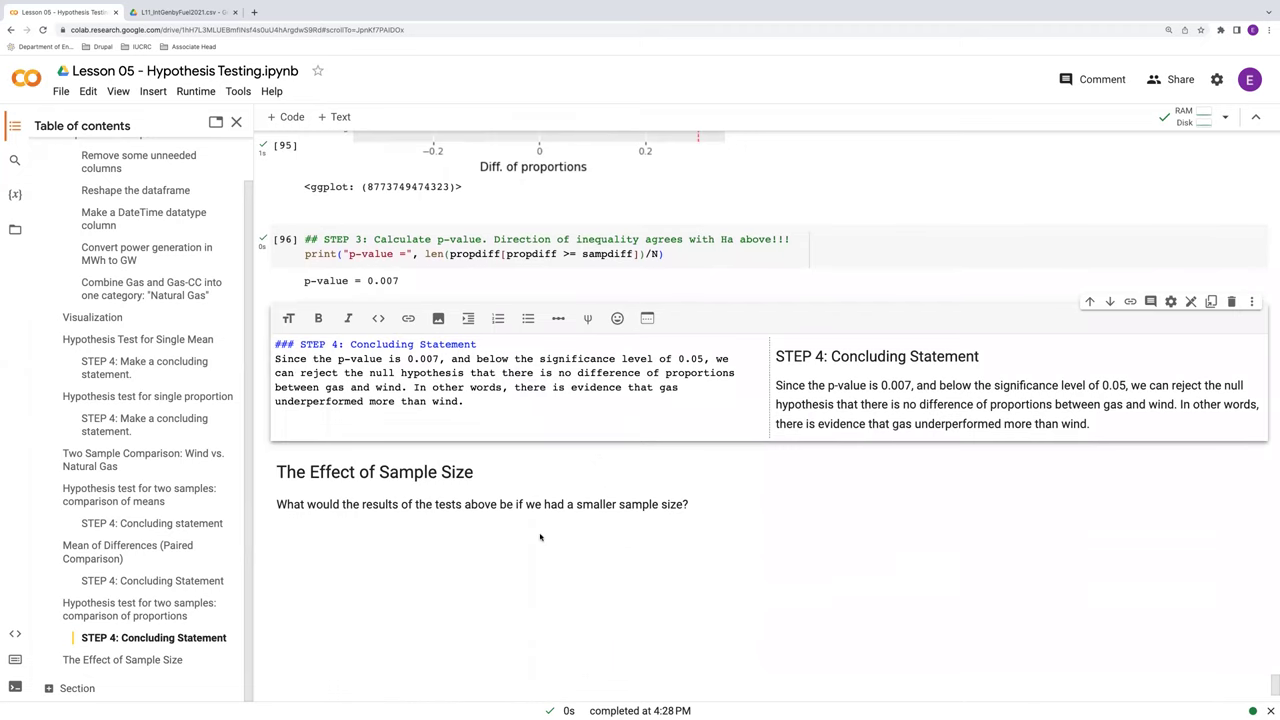